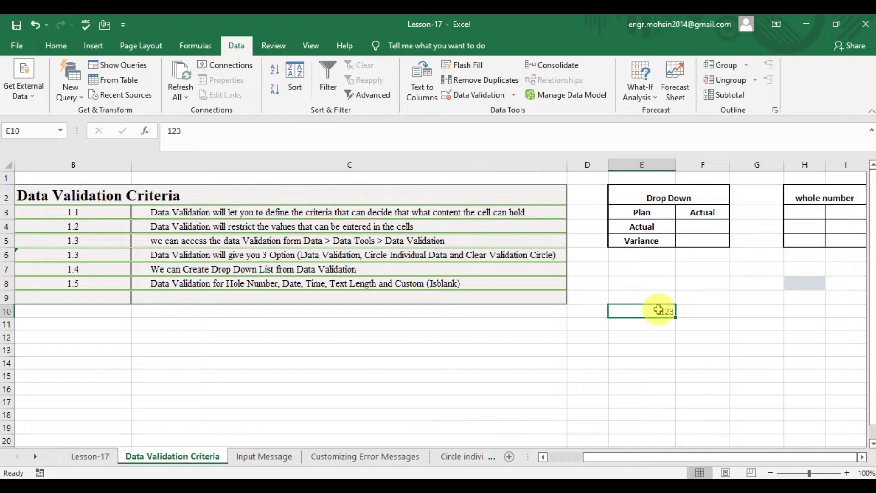
Clear 123 from E10, then confirm validation rejects 123 in E11 and cancel
key(Return)
key(Down)
key(Up)
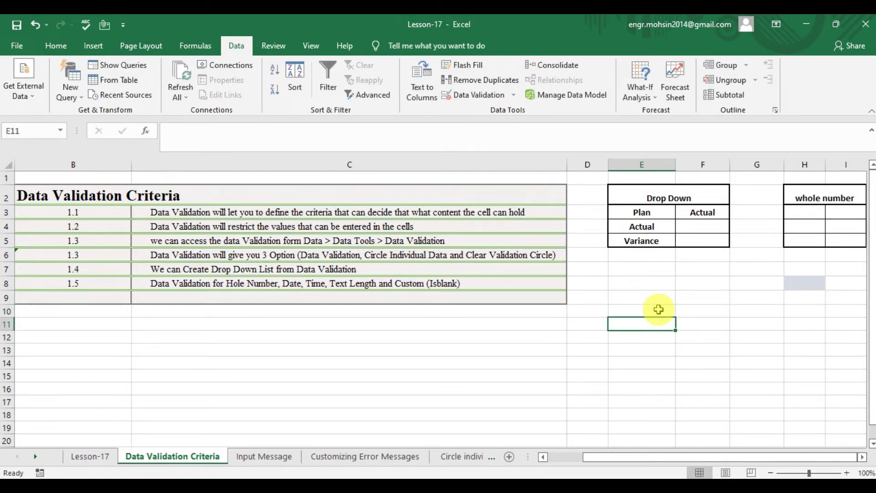
text(123)
key(Return)
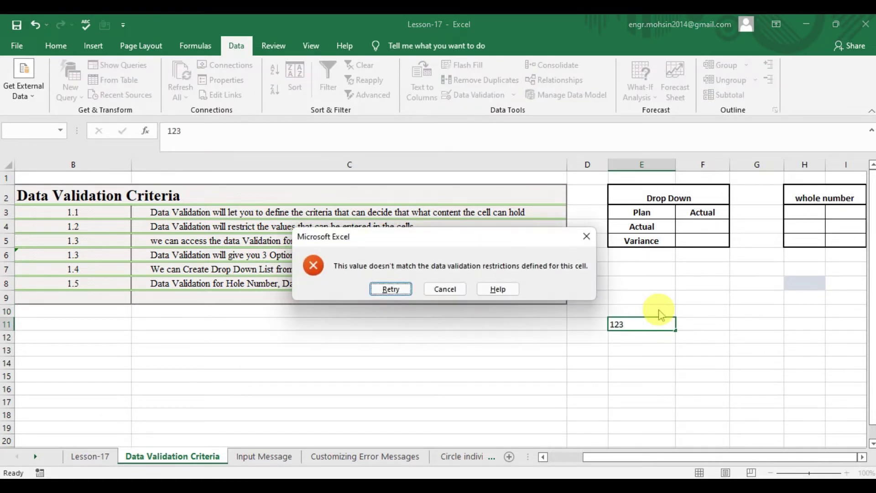
key(Escape)
Enter 12 in E9, then confirm validation rejects abc there and cancel
key(Up)
key(Up)
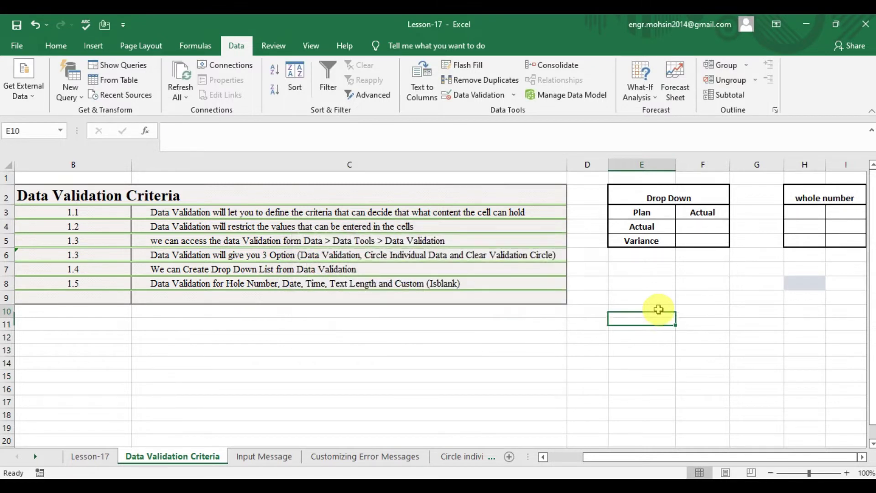
text(12)
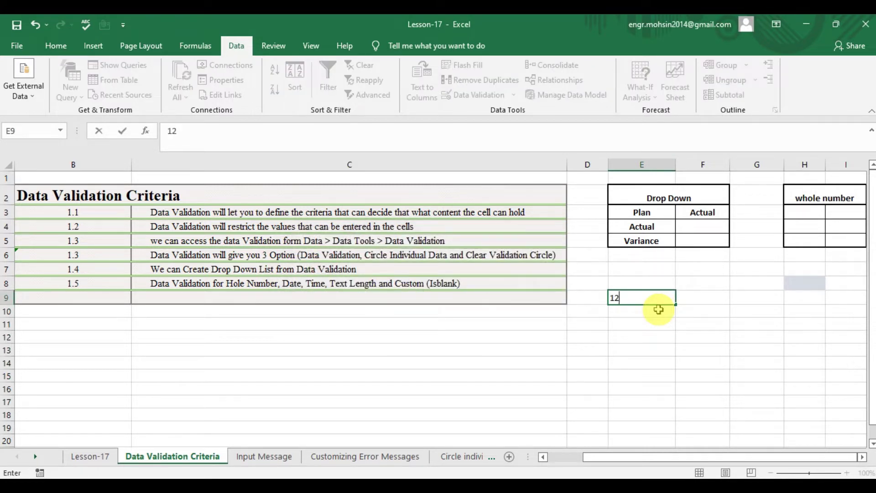
key(Return)
key(Up)
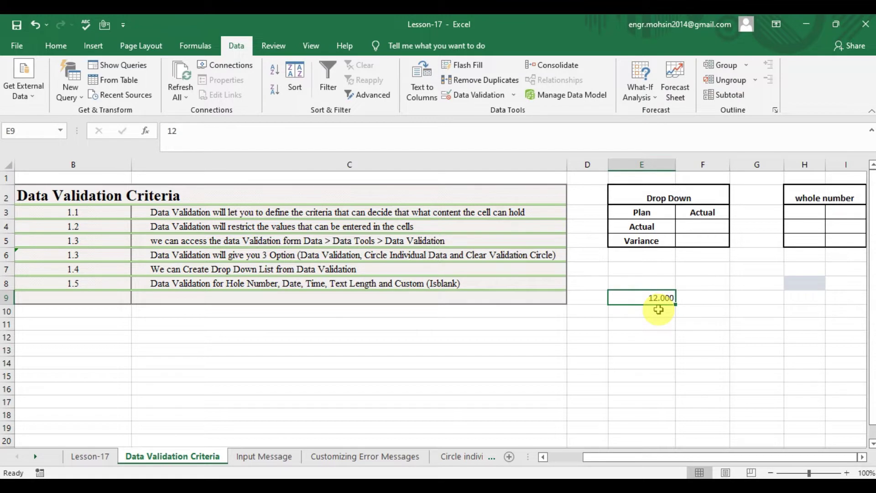
text(abc)
key(Return)
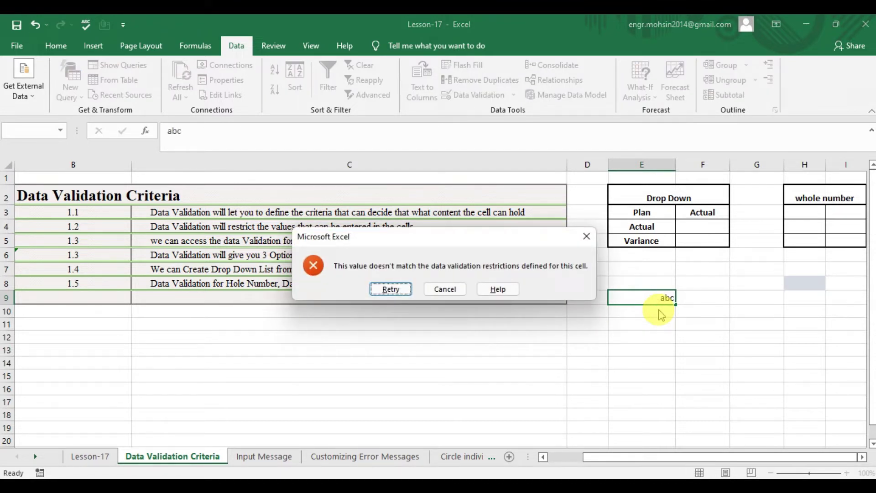
key(Escape)
Select the block E7:H11
key(Up)
key(Up)
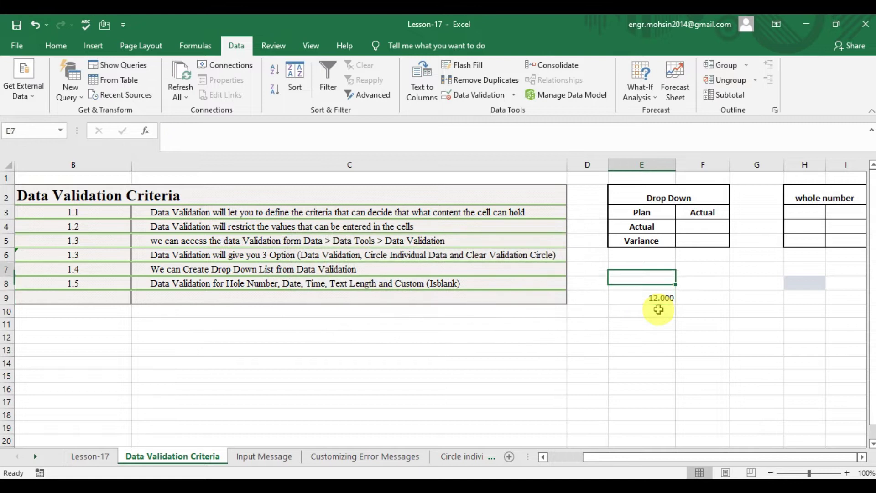
key(shift+Right)
key(shift+Right)
key(shift+Right)
key(shift+Down)
key(shift+Down)
key(shift+Down)
key(shift+Down)
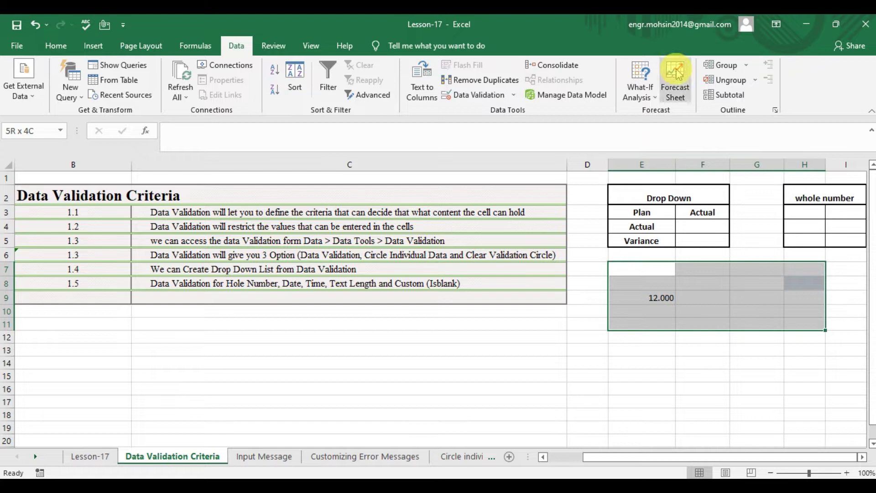
Apply Home > Clear All to E7:H11, removing values, formats, fill and validation
click(20, 47)
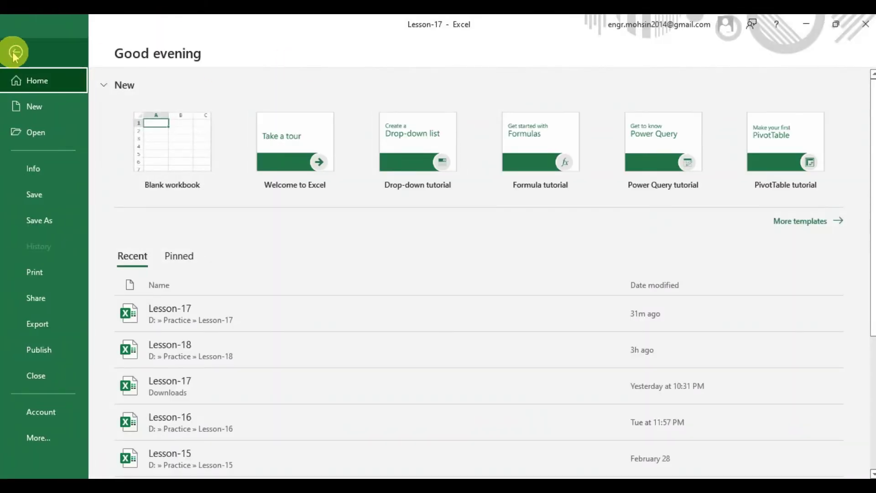
click(16, 53)
click(45, 48)
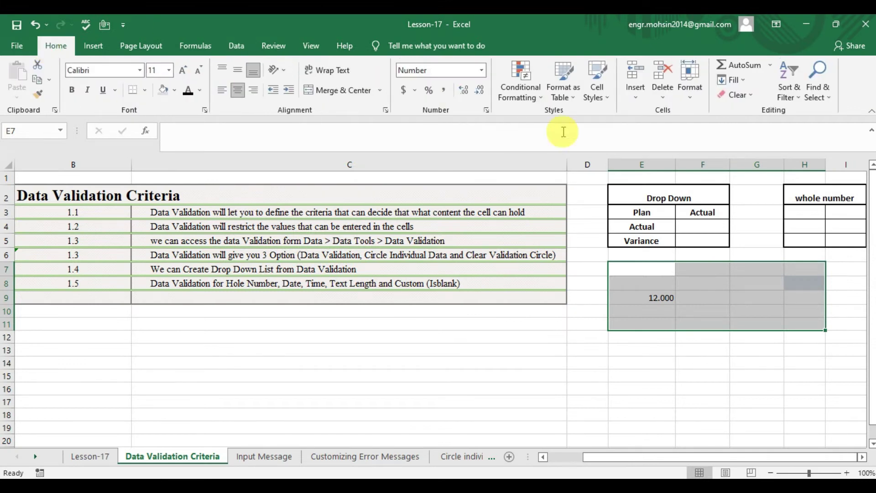
click(740, 95)
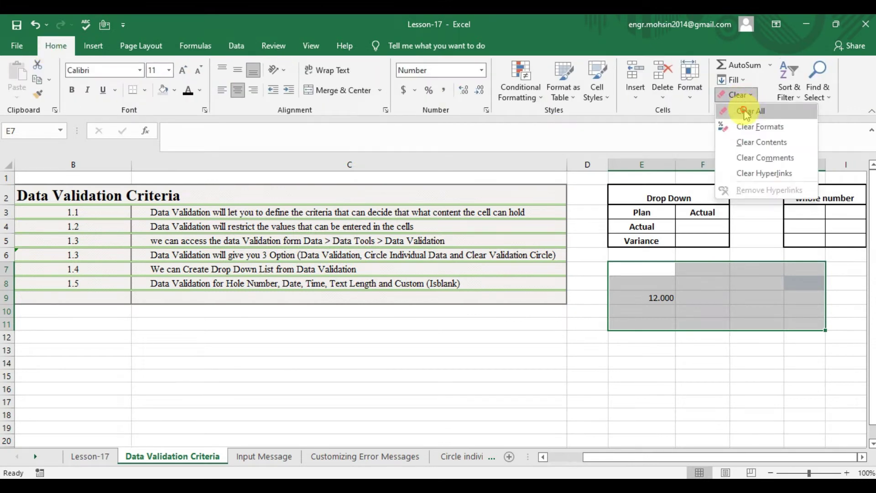
click(746, 113)
Confirm E9 now accepts 12 and ac, then delete the entry and move to E8
click(707, 299)
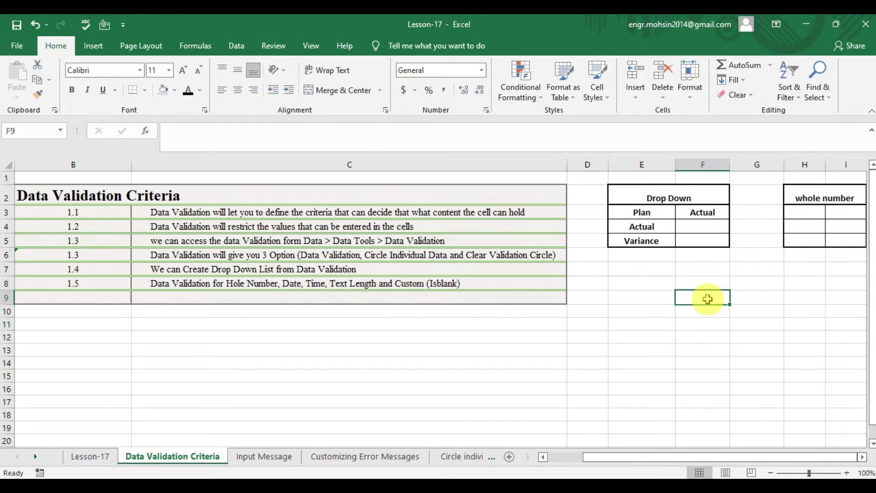
key(Left)
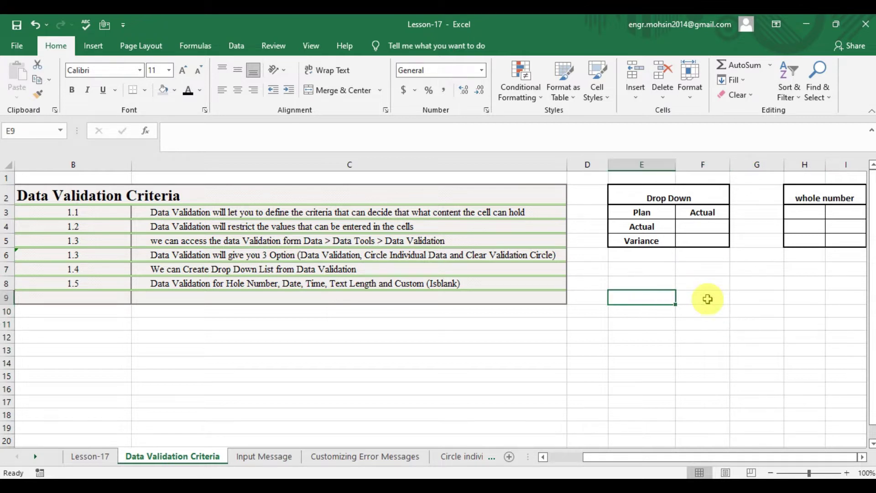
text(12)
key(ctrl+Return)
text(ac)
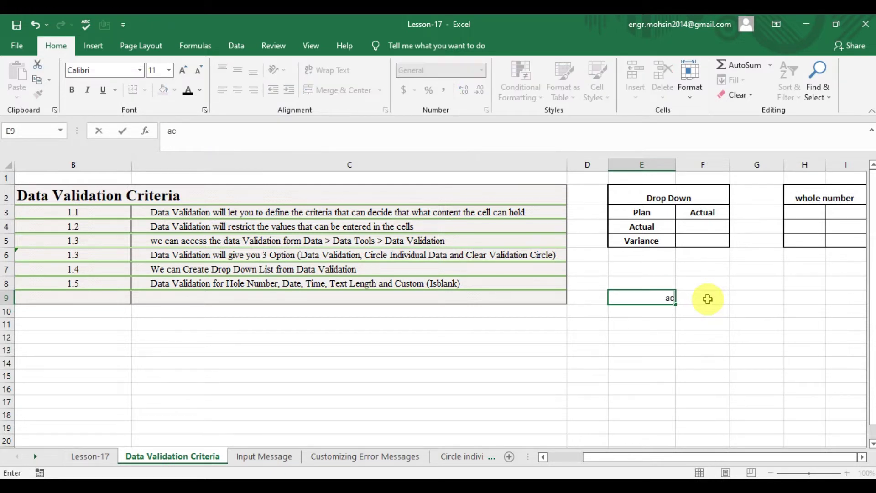
key(Return)
key(Up)
key(Delete)
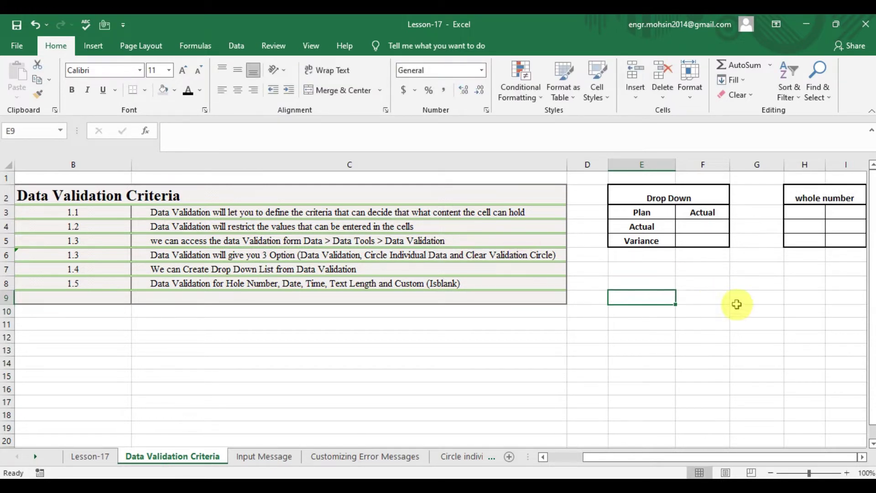
click(655, 312)
key(Up)
key(Up)
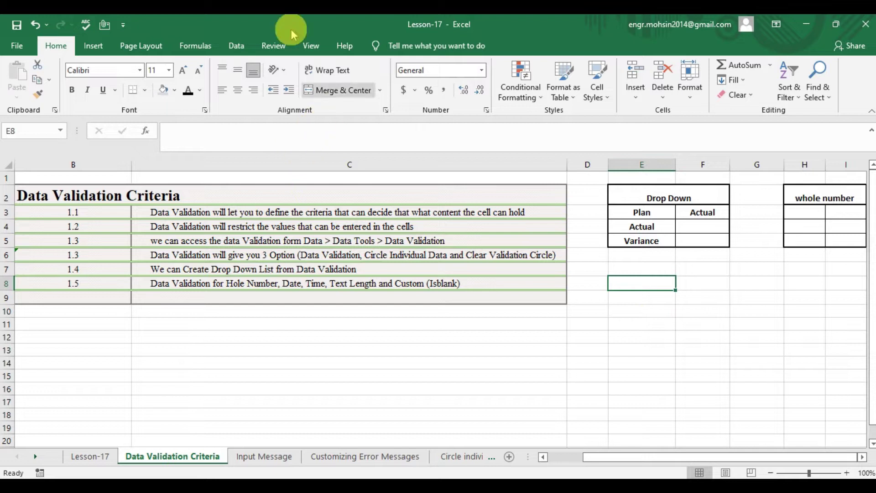
Add a Whole number, between 1 and 50 validation rule to cell E8
click(238, 46)
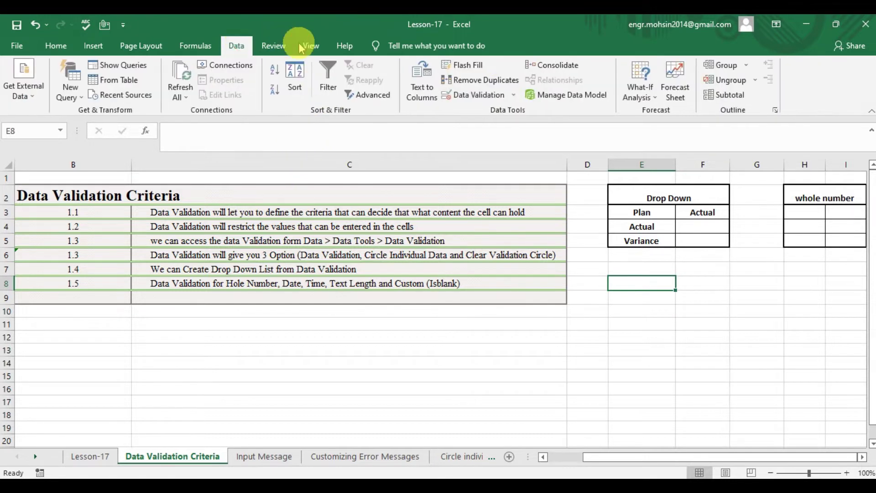
click(512, 95)
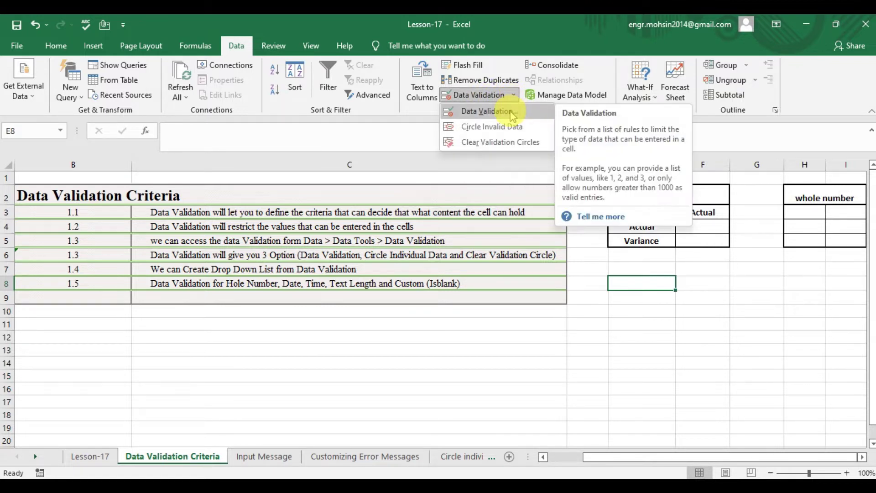
click(510, 112)
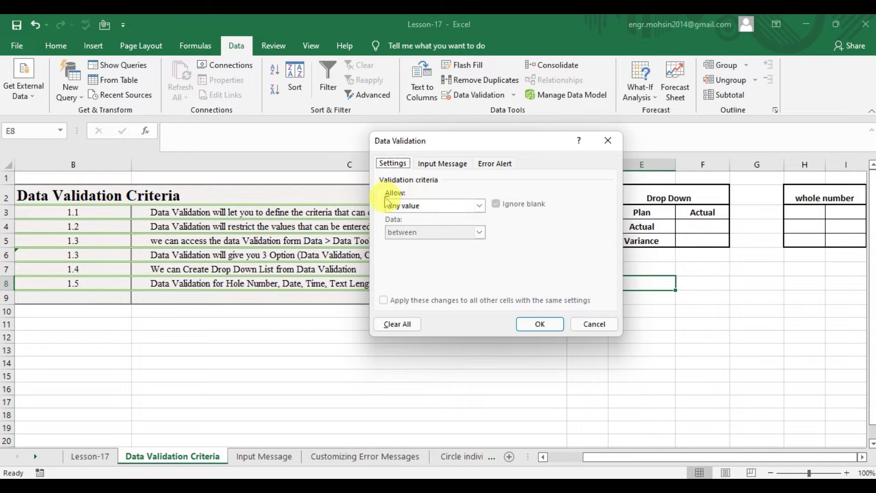
click(480, 208)
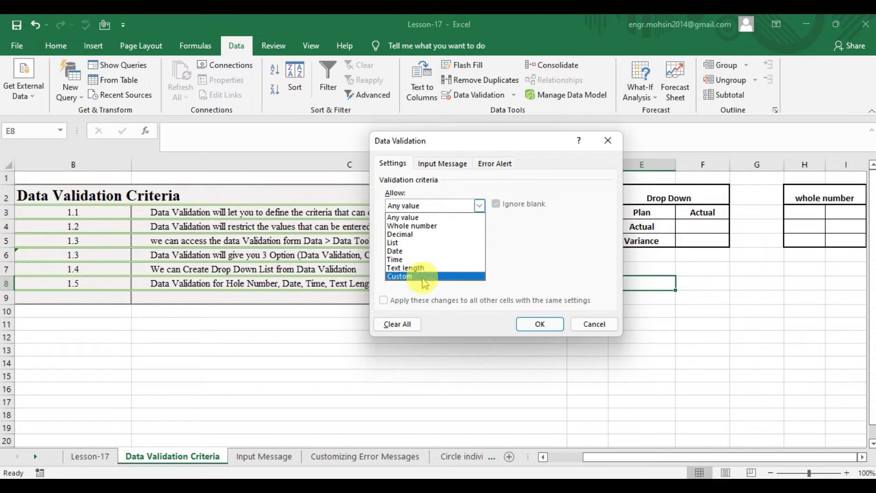
click(424, 226)
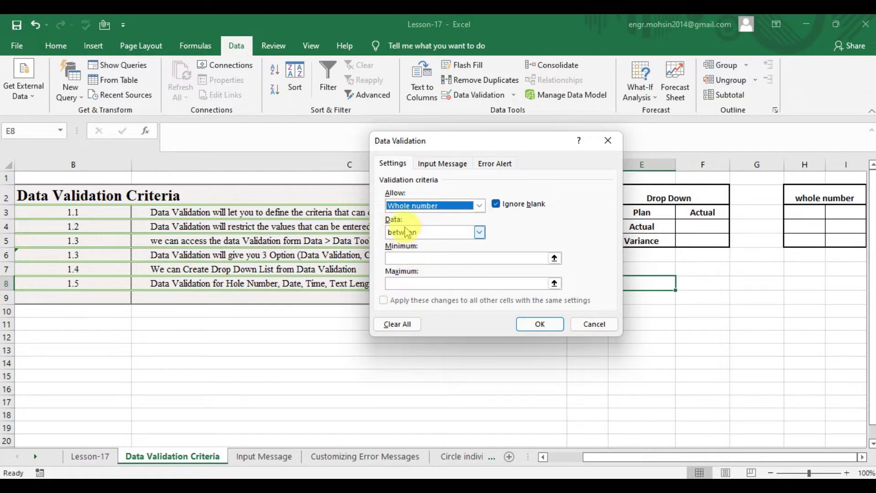
click(479, 232)
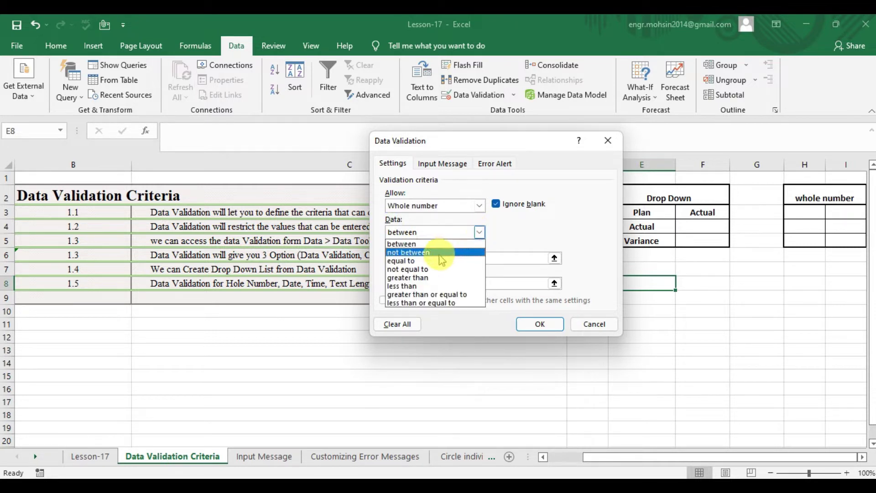
click(429, 243)
click(418, 258)
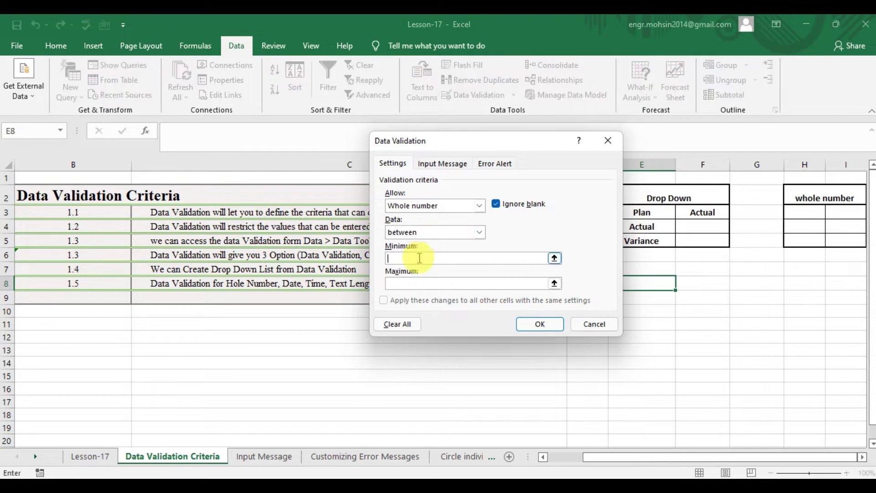
click(423, 281)
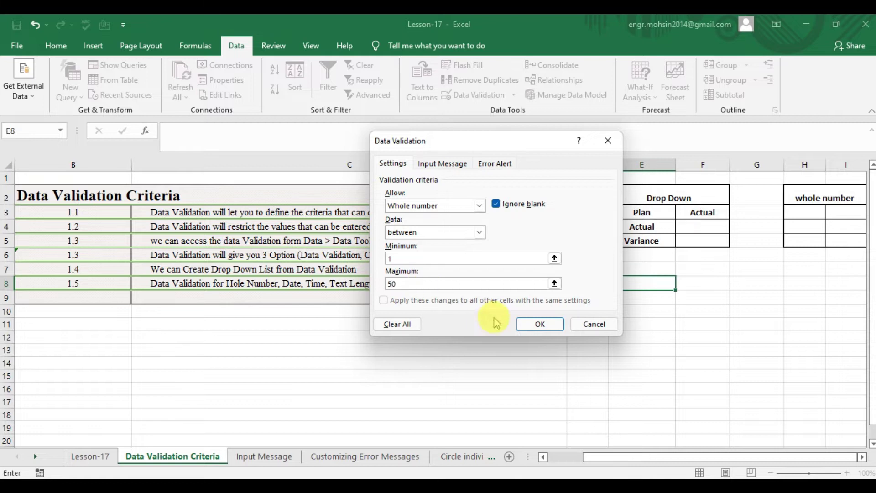
click(540, 325)
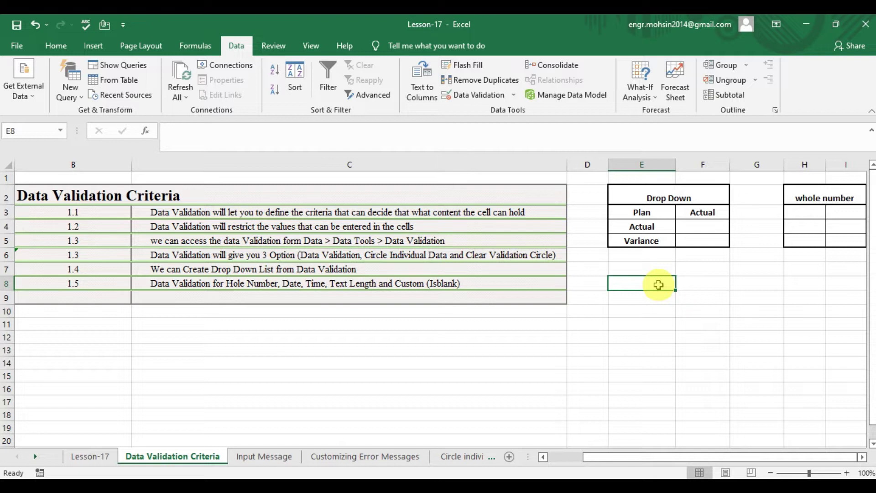
text(51)
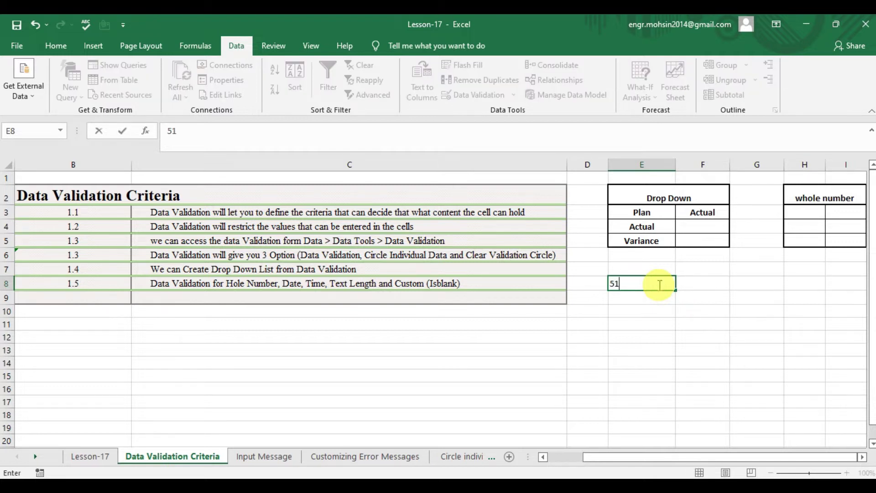
key(Return)
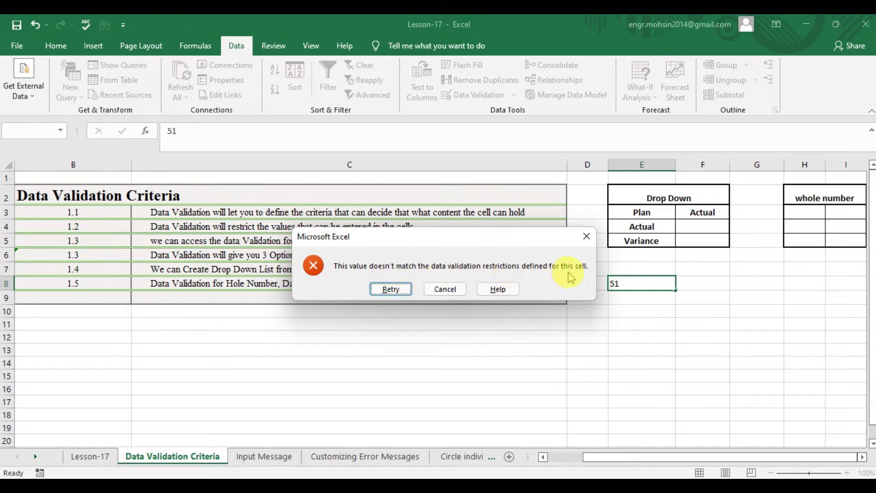
click(446, 289)
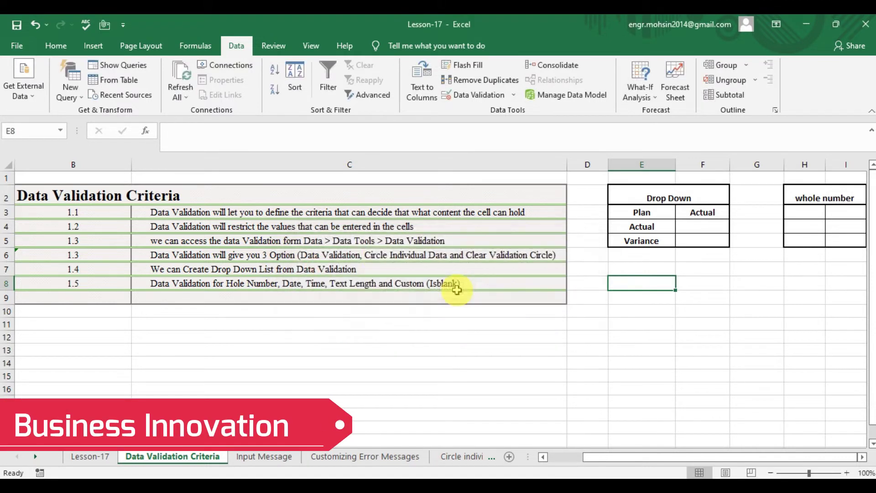
text(50)
key(Return)
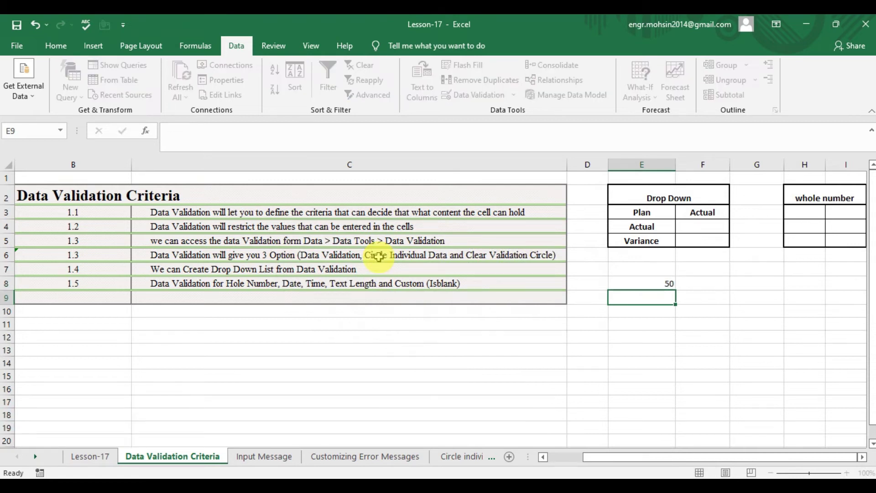
key(Up)
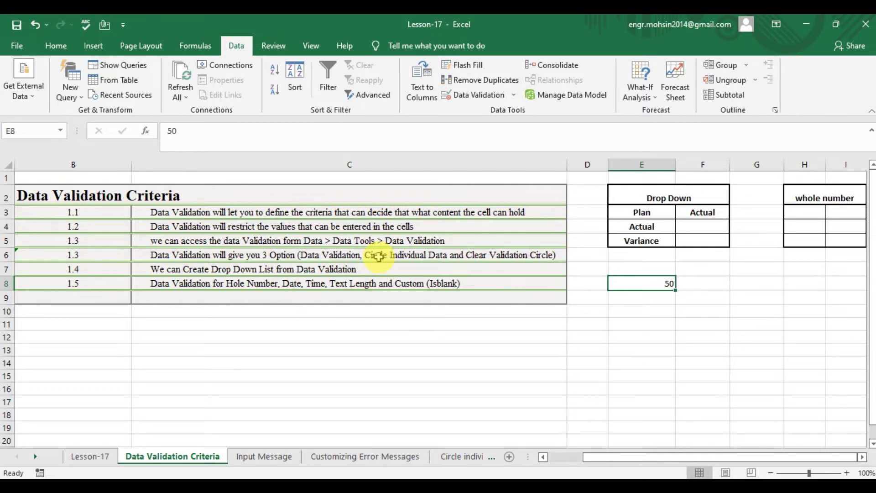
key(BackSpace)
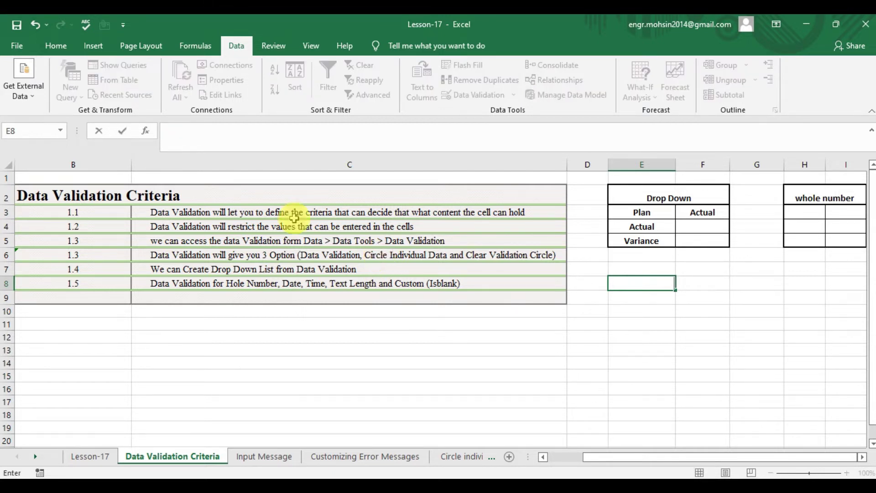
click(224, 227)
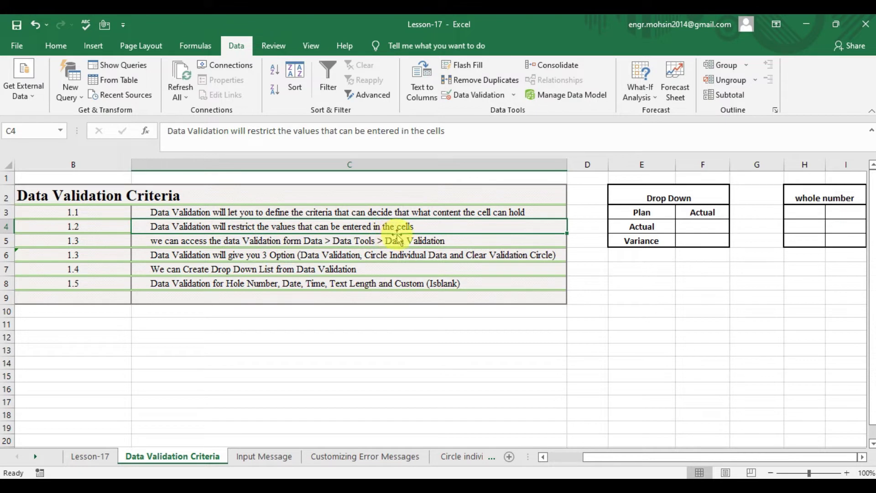
click(639, 283)
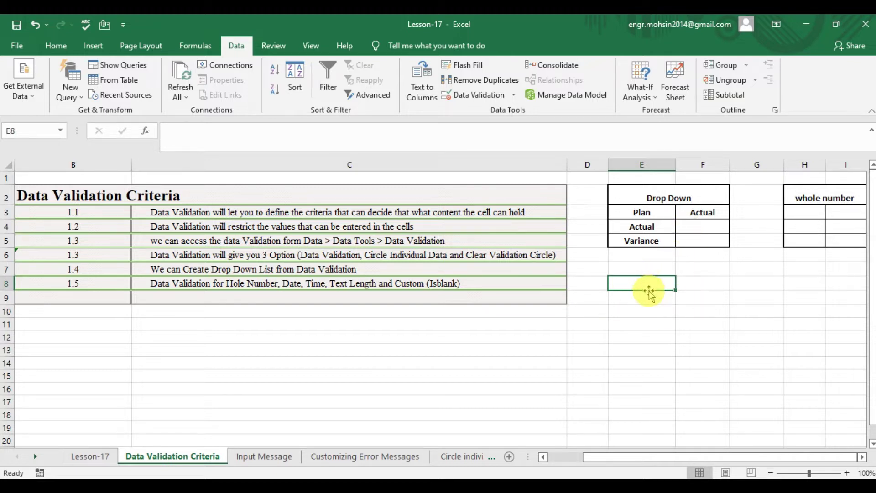
text(51)
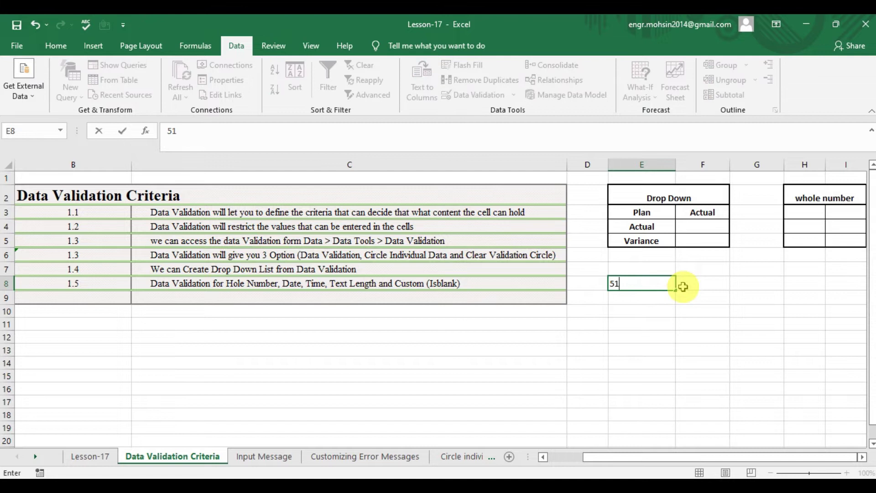
key(Return)
key(Tab)
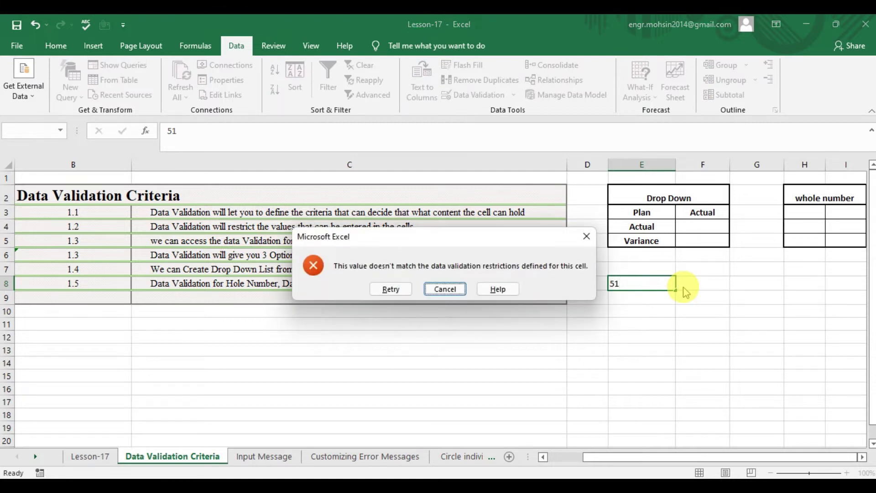
key(Return)
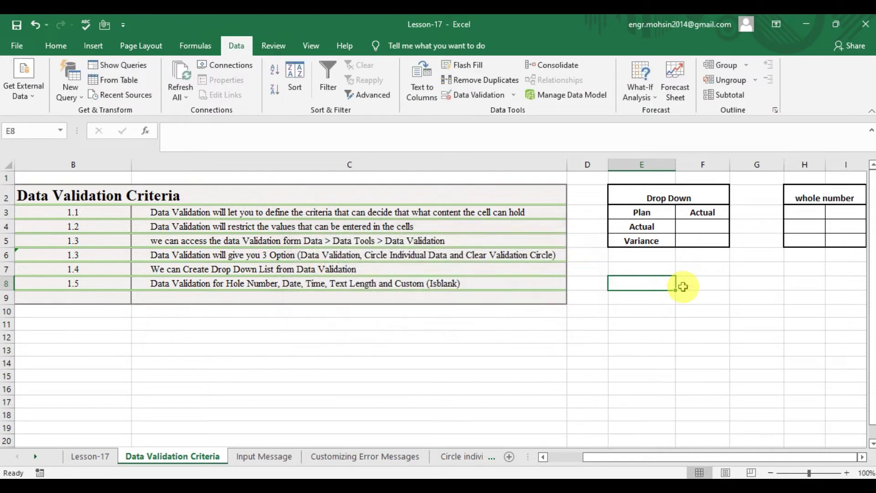
click(309, 243)
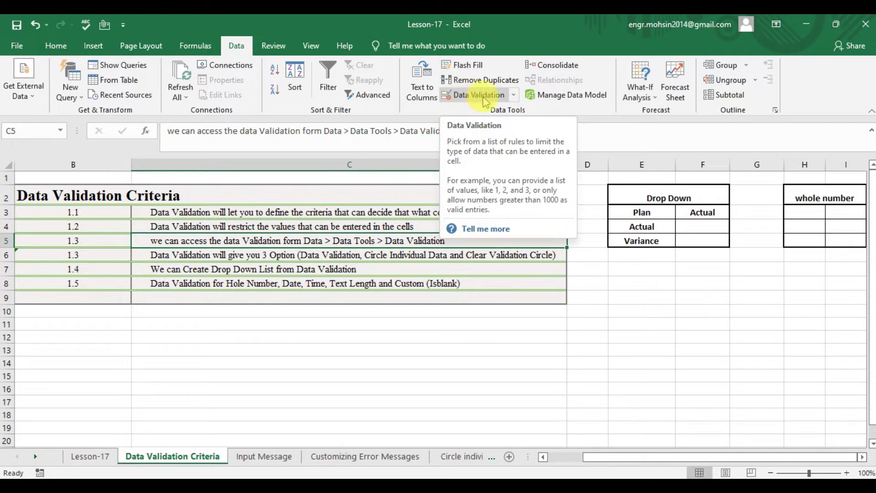
click(515, 96)
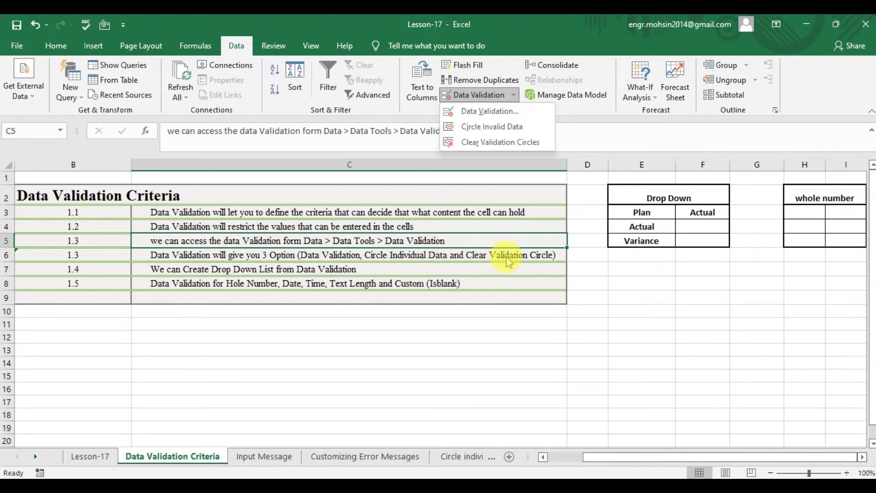
click(489, 112)
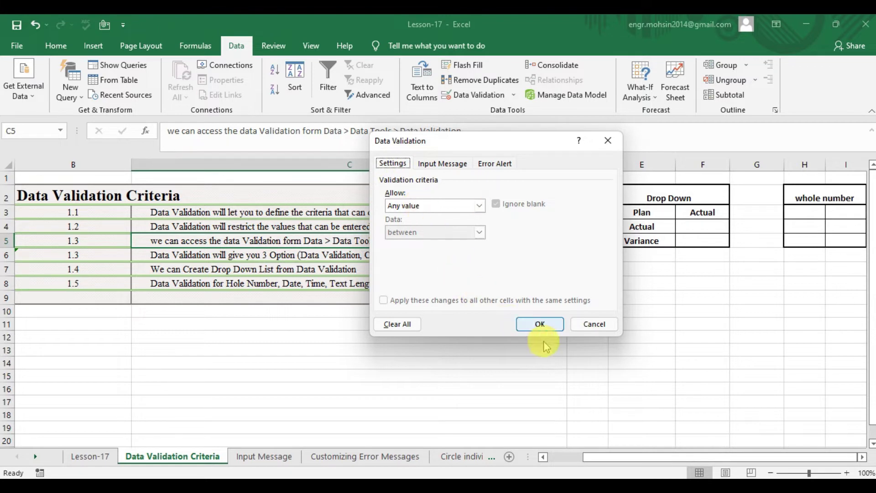
click(546, 325)
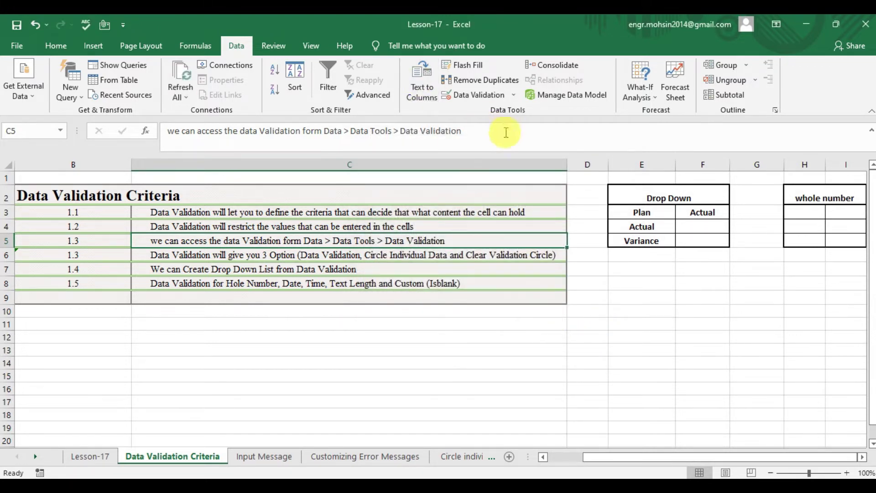
click(514, 94)
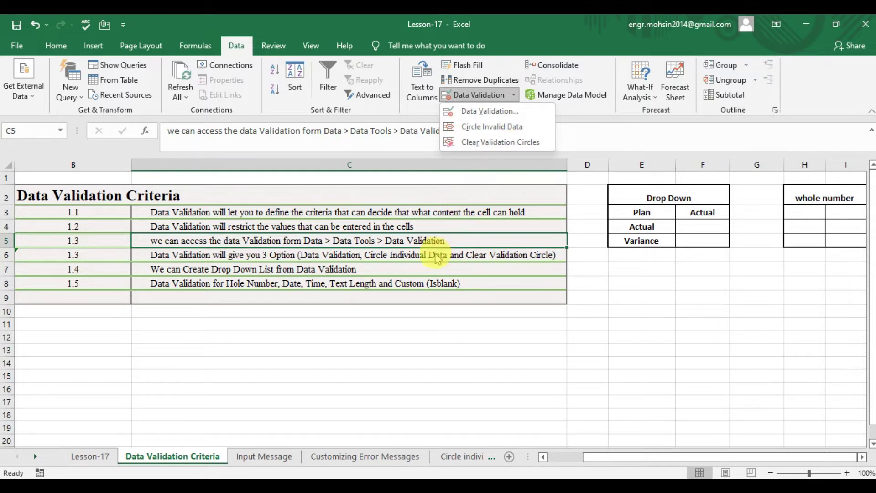
key(Escape)
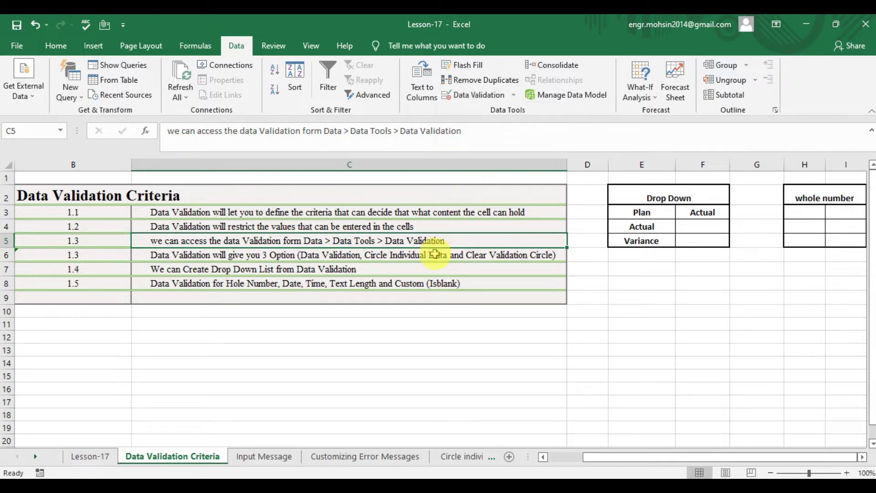
click(435, 253)
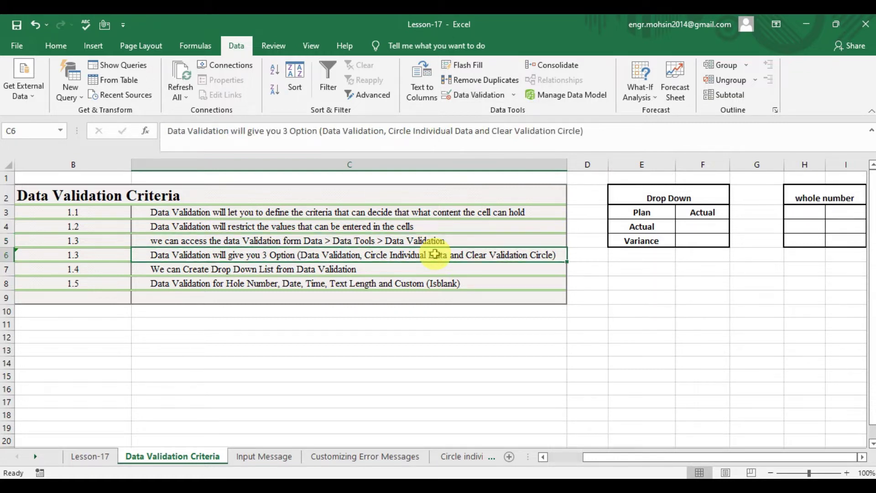
key(Down)
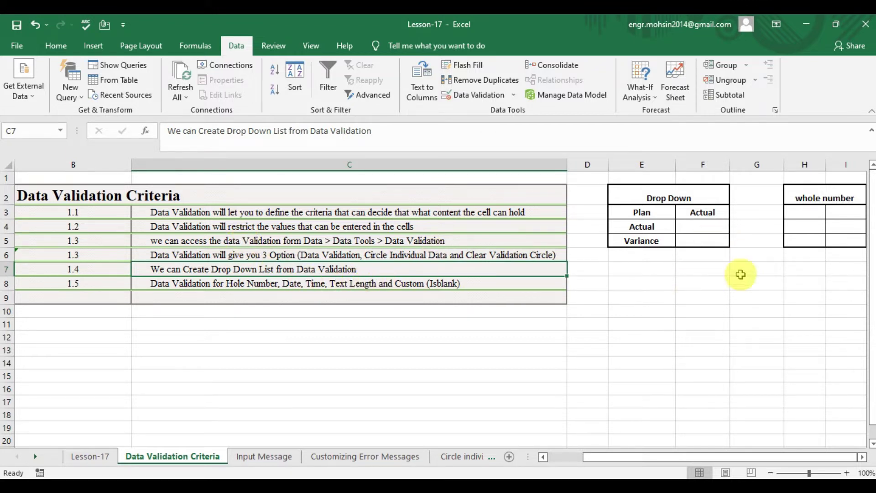
click(642, 213)
key(Down)
key(Down)
key(Up)
key(Right)
Give F3 a List validation with source $E$3:$E$5
key(Up)
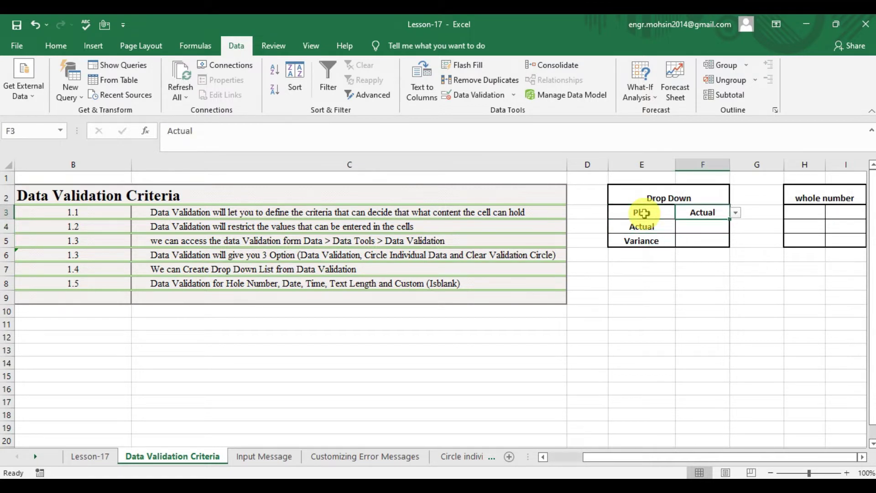
click(501, 97)
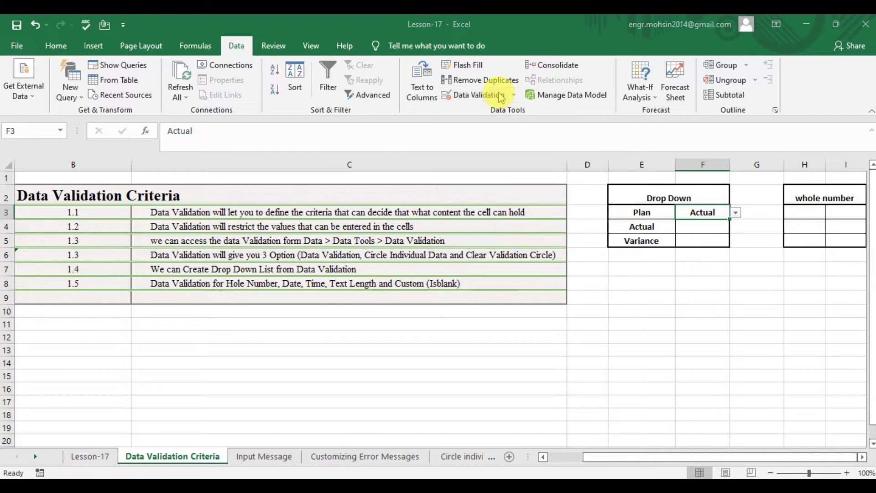
click(478, 205)
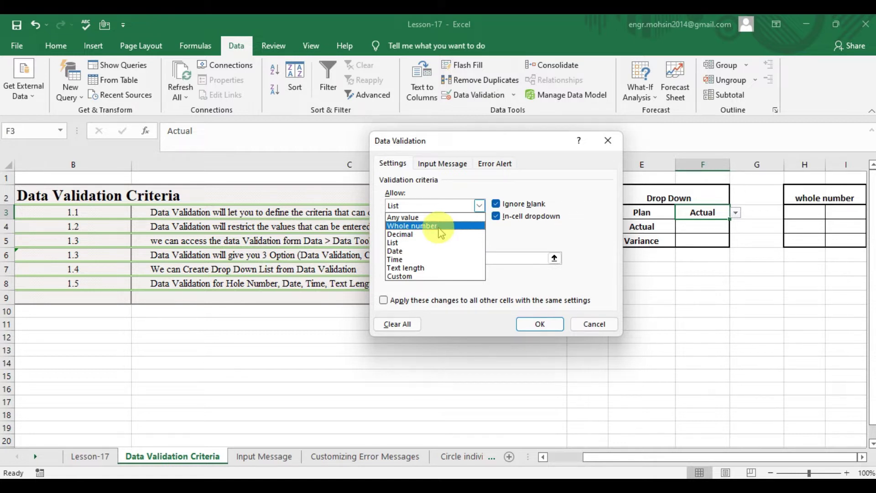
click(419, 245)
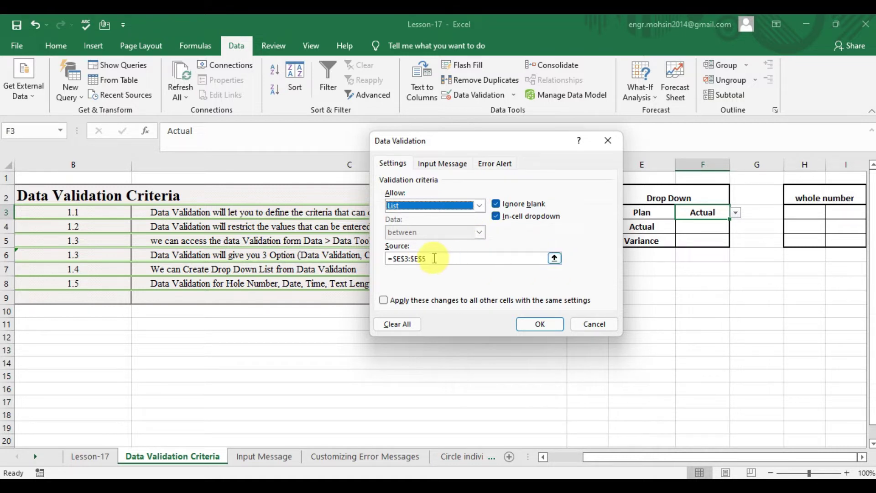
click(554, 258)
click(630, 213)
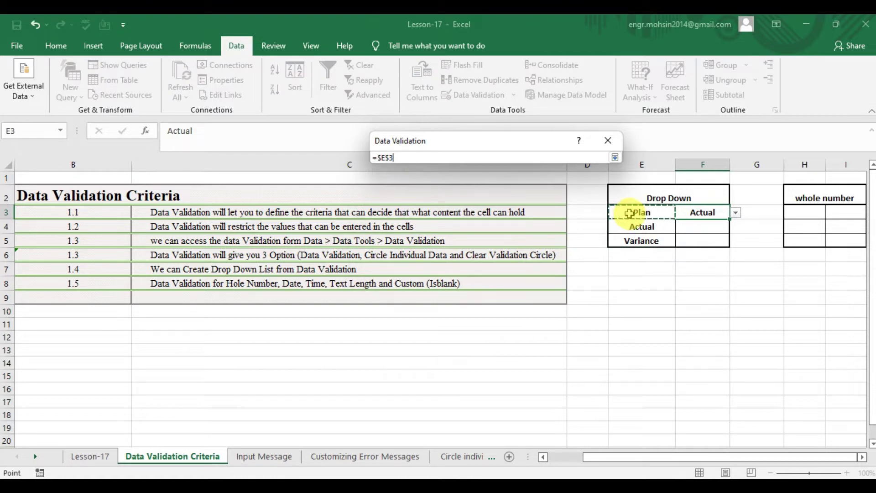
key(shift+Down)
key(shift+Down)
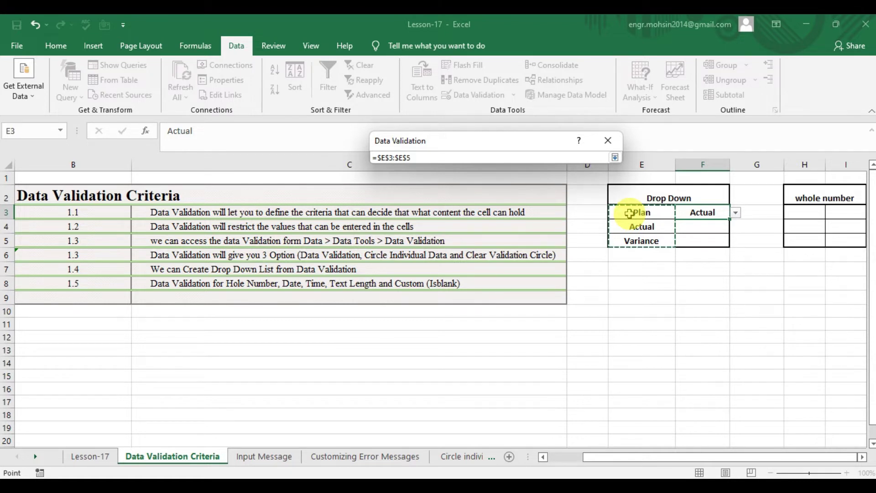
click(614, 159)
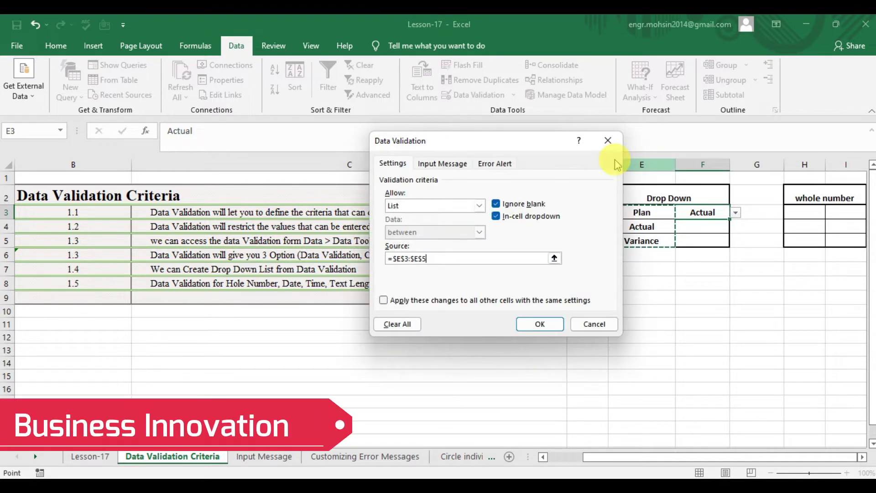
click(541, 325)
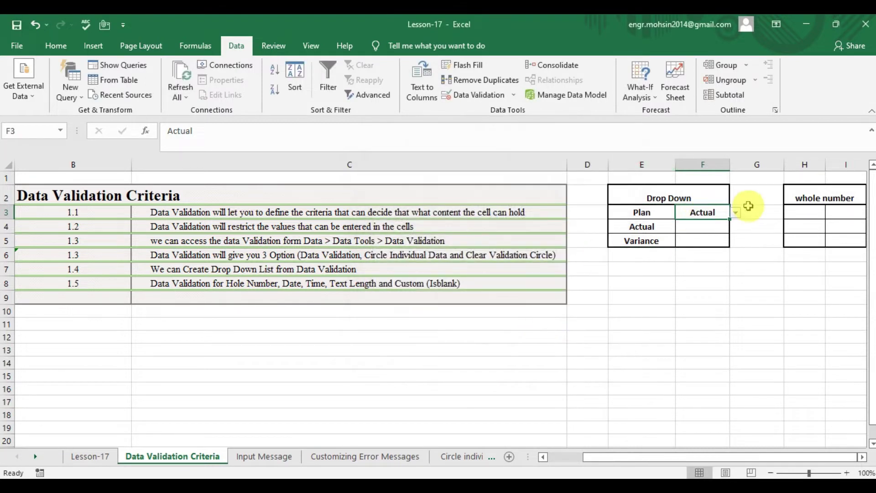
Pick Actual, then Variance from F3's dropdown
click(735, 213)
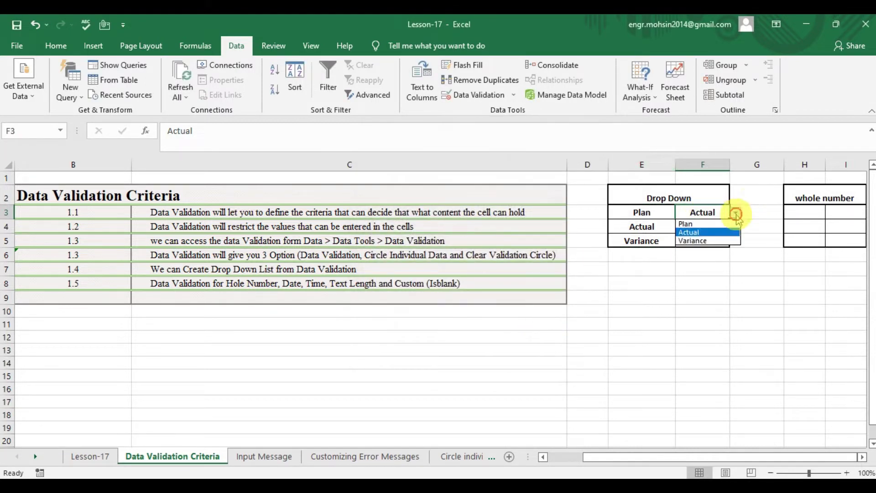
click(704, 232)
click(736, 213)
click(716, 240)
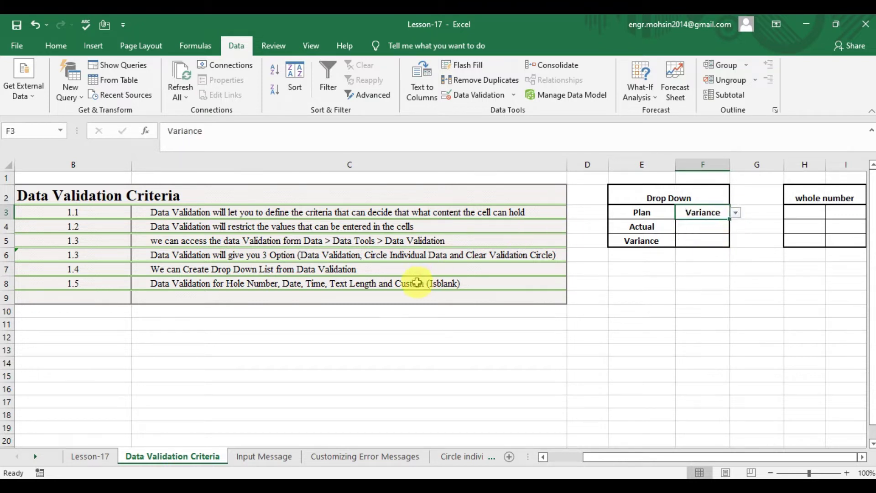
click(391, 288)
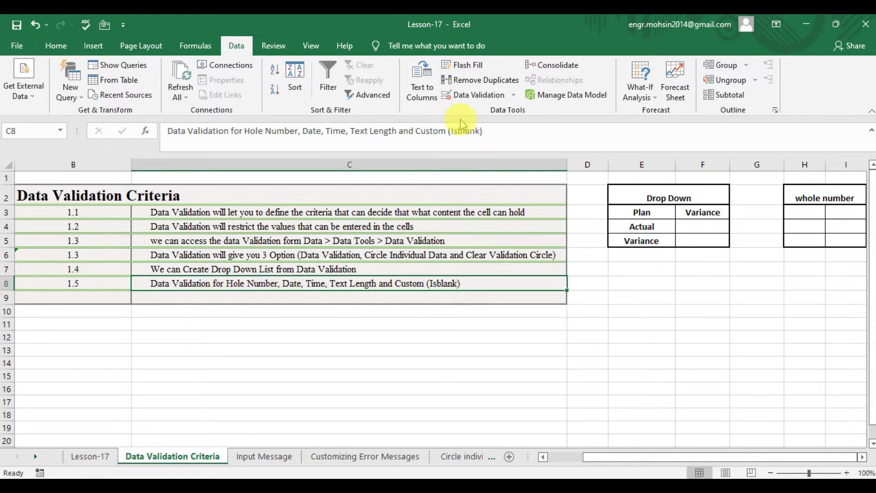
click(473, 96)
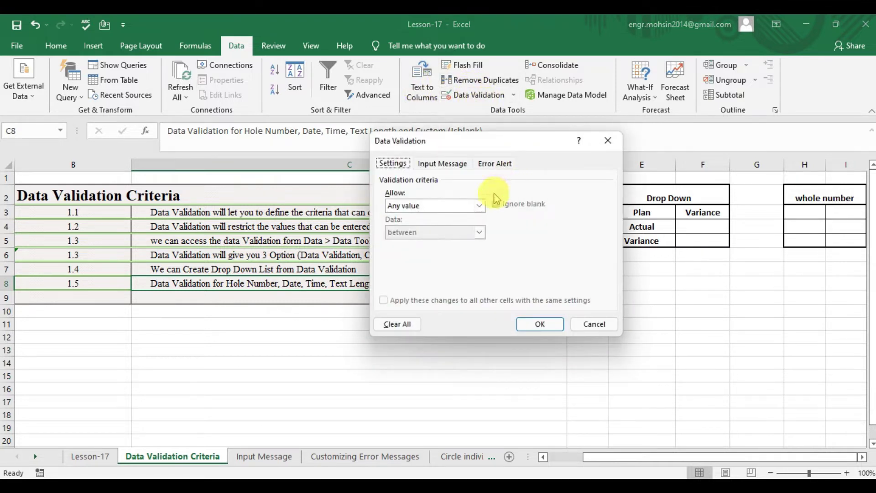
drag(492, 146, 683, 139)
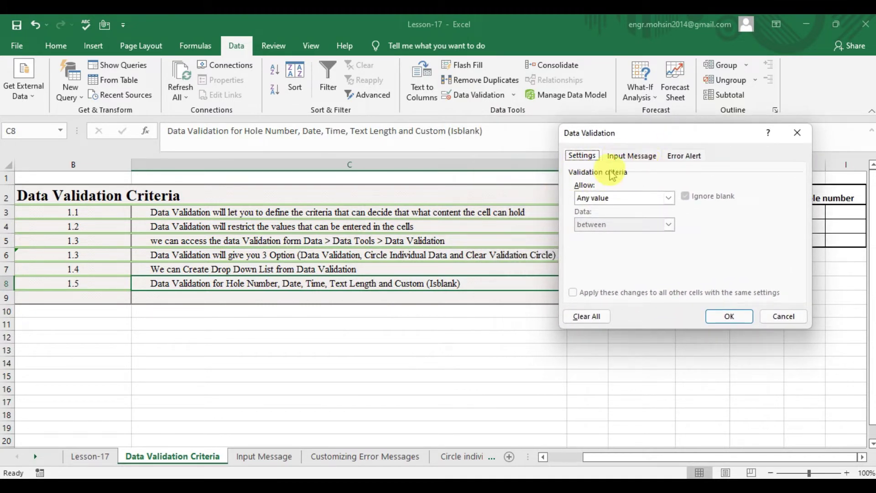
click(667, 197)
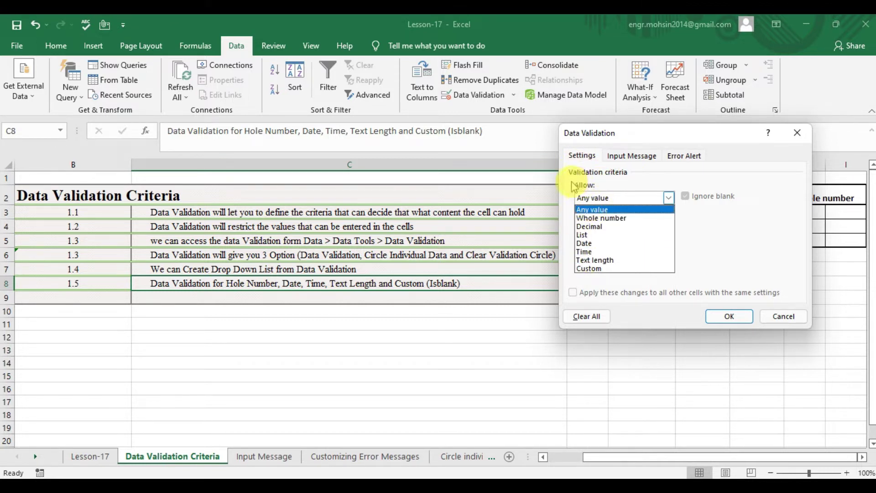
click(733, 308)
click(730, 315)
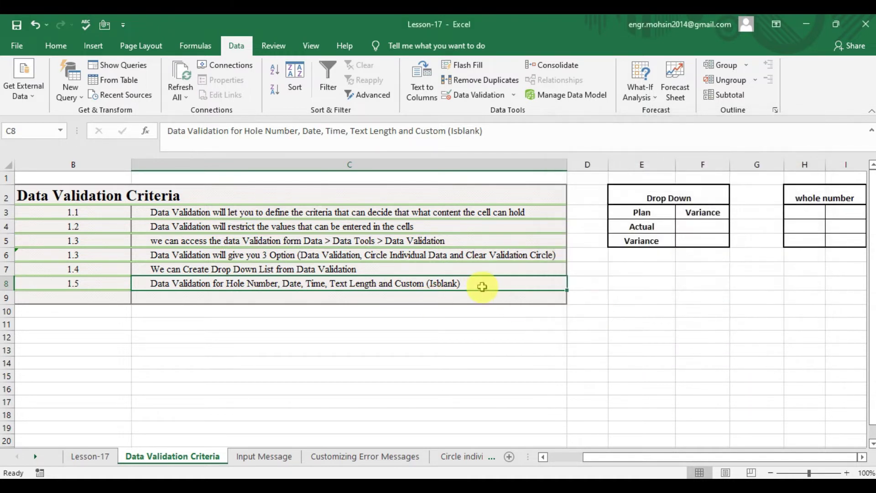
click(649, 314)
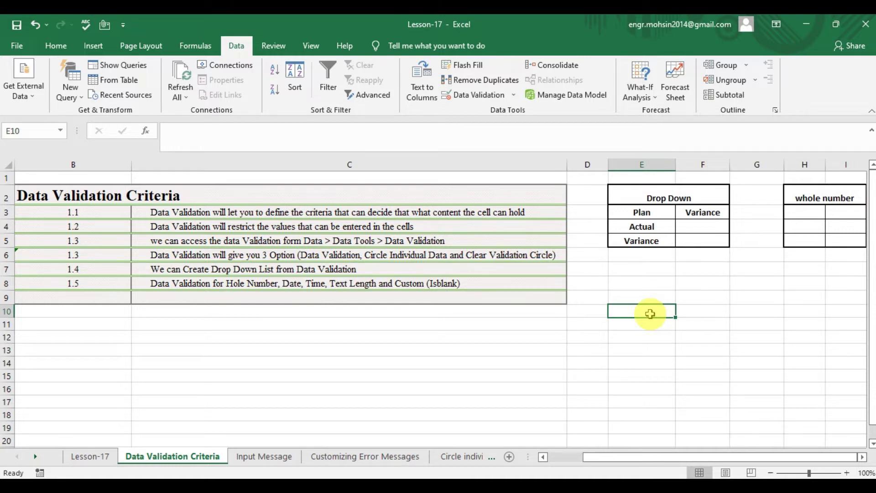
Give cell E10 a light grey fill
click(57, 46)
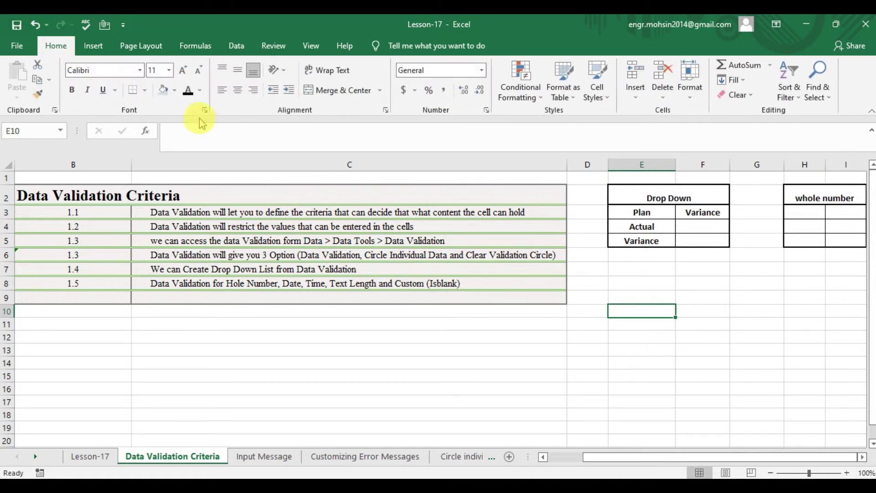
click(163, 90)
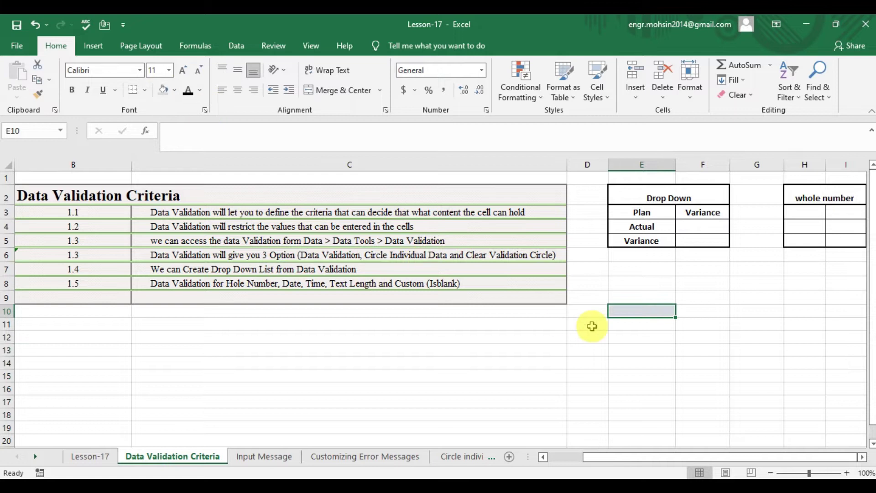
click(662, 348)
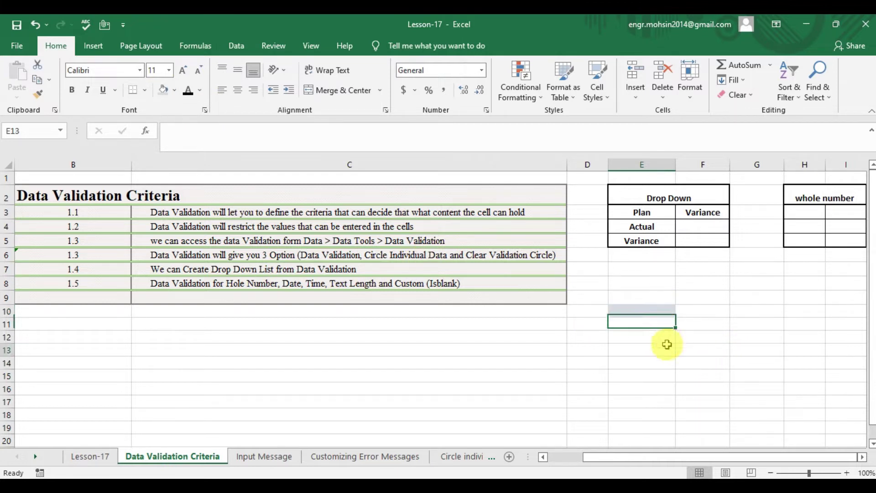
click(636, 311)
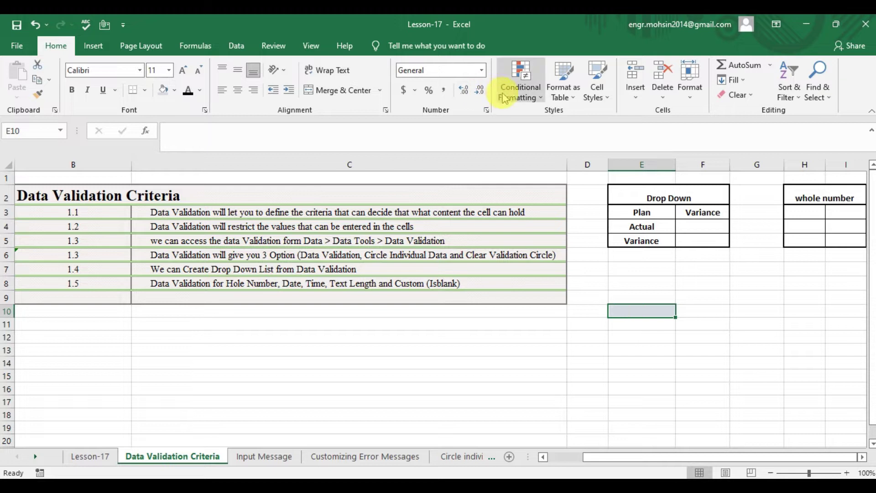
Add a Custom validation rule with formula =isblank() to E10
click(235, 45)
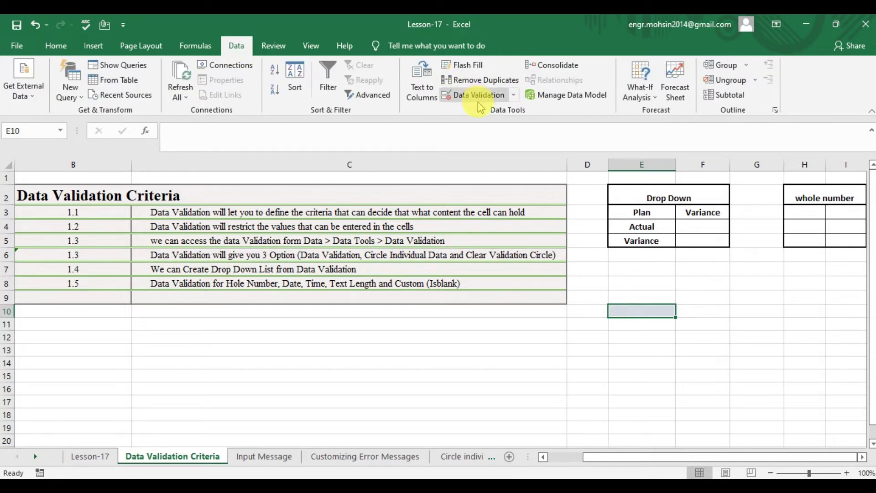
click(513, 94)
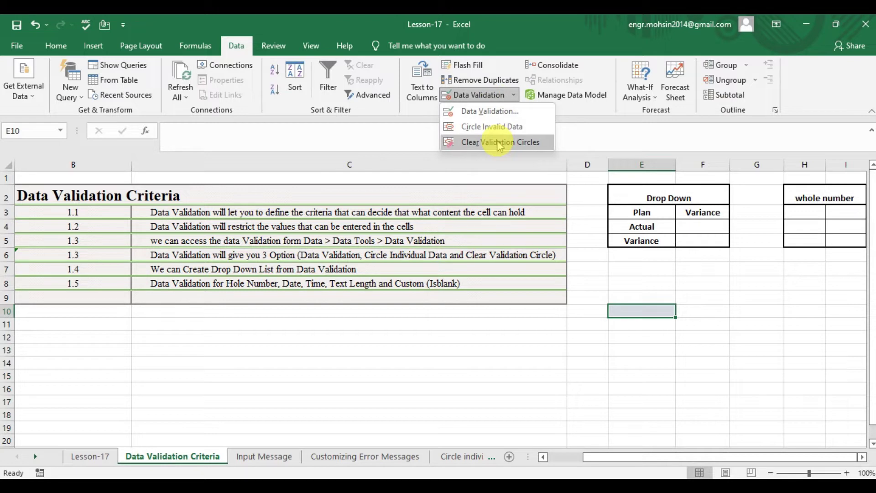
click(492, 111)
click(668, 198)
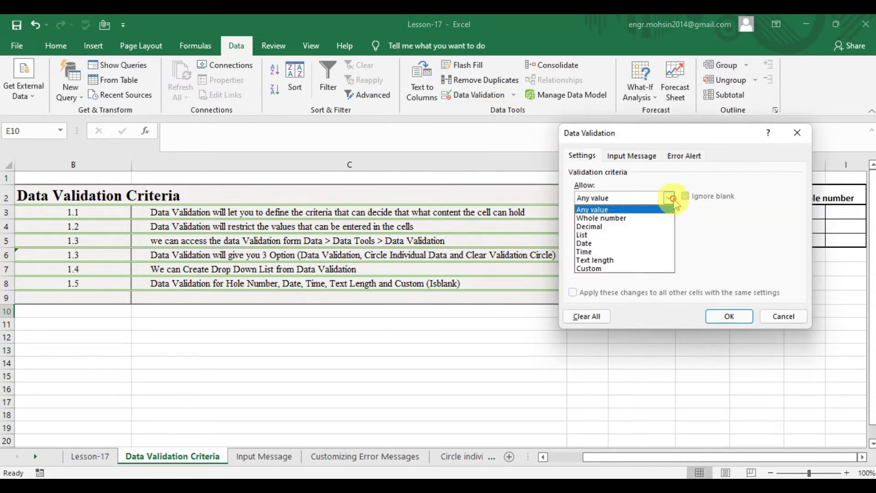
click(630, 269)
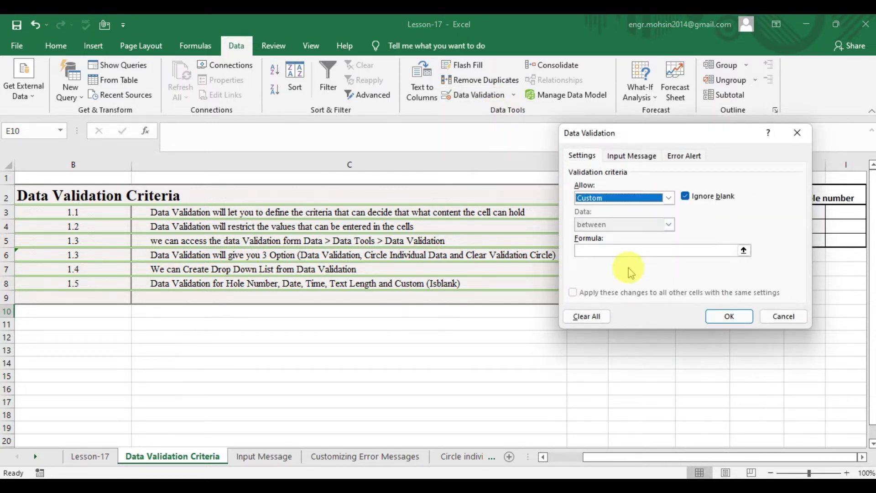
click(607, 250)
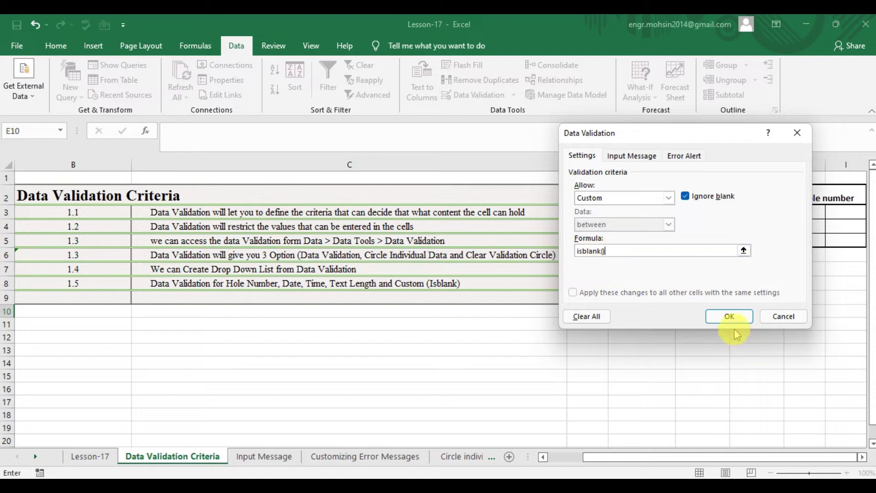
click(729, 317)
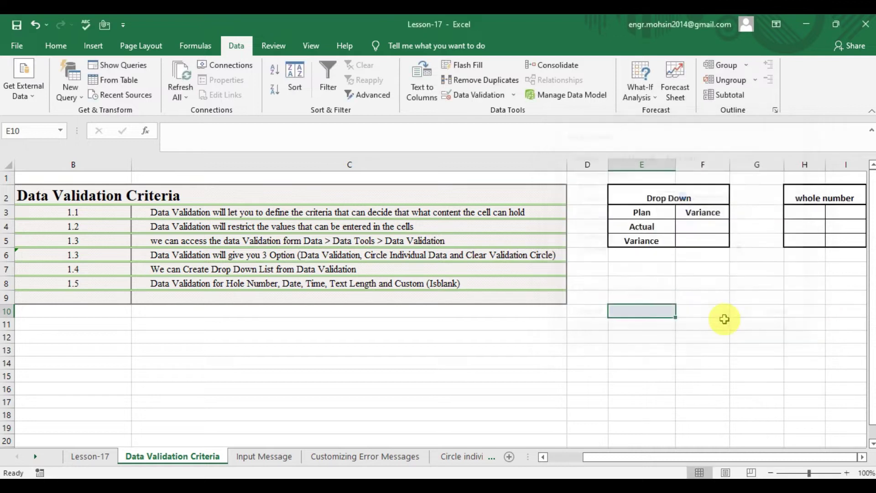
text(1)
key(Return)
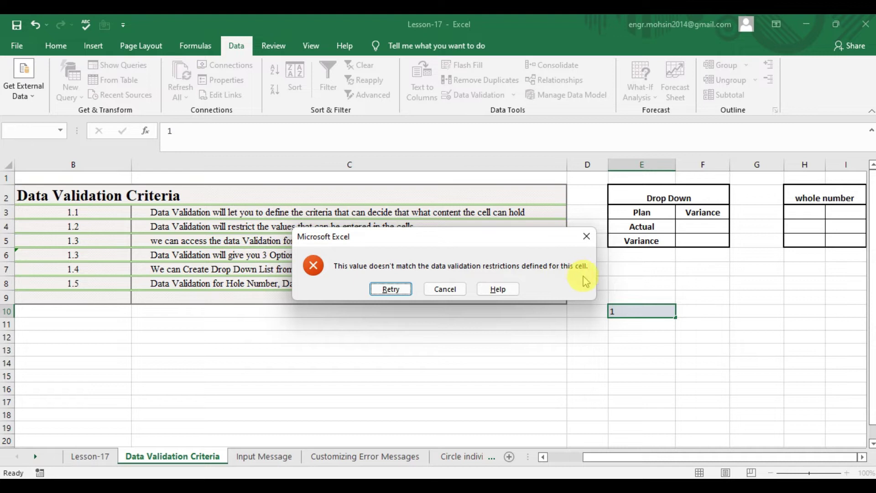
click(447, 296)
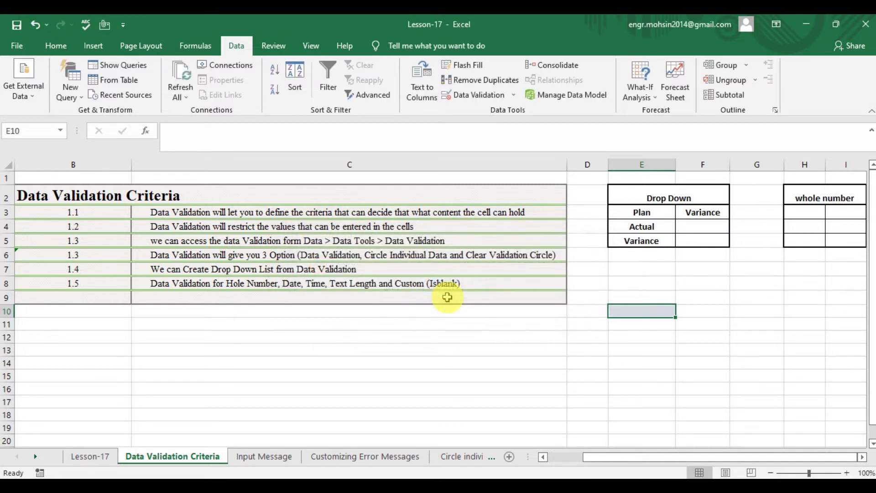
text(a)
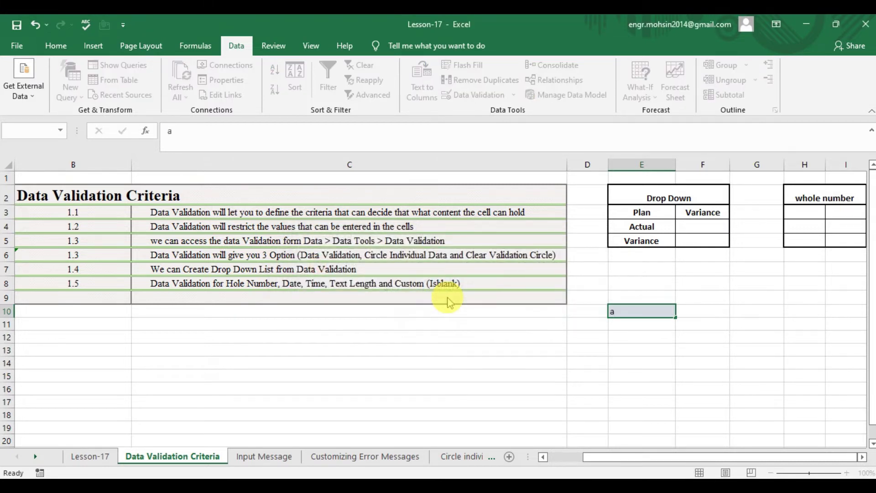
key(Return)
click(447, 292)
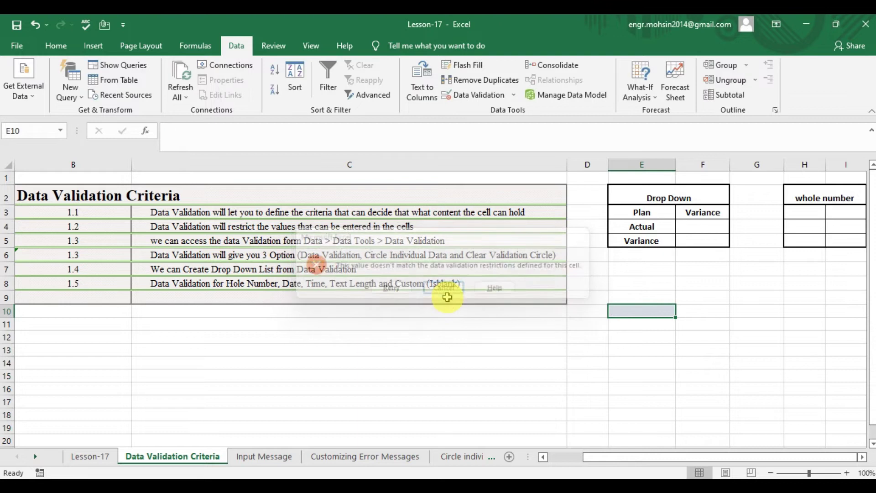
Open the Input Message sheet and move to the explanation text in C3
click(263, 457)
click(119, 196)
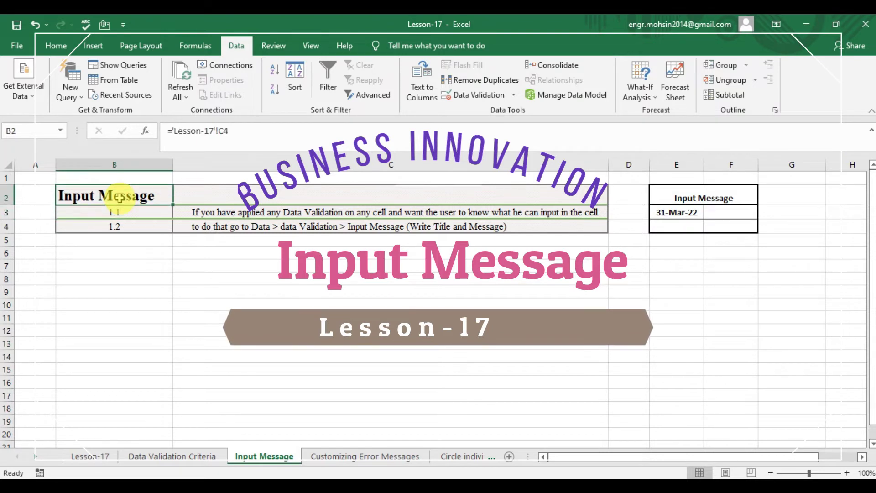
key(Down)
key(Right)
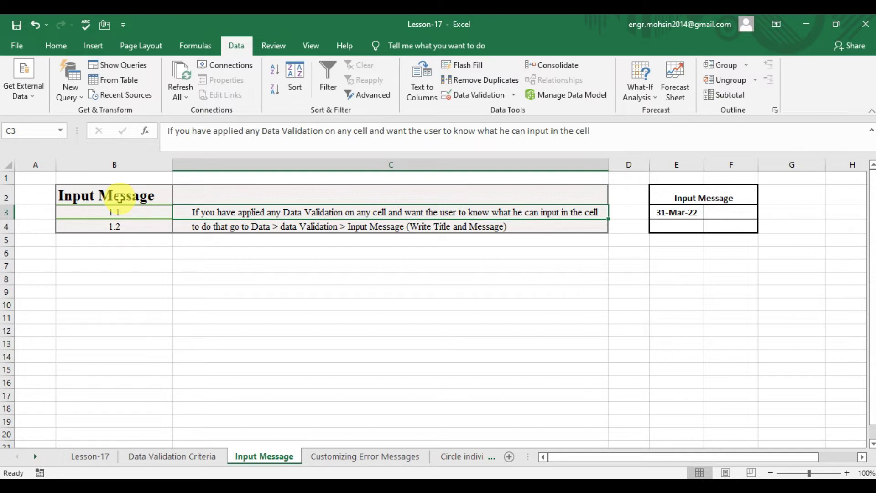
key(Down)
key(Up)
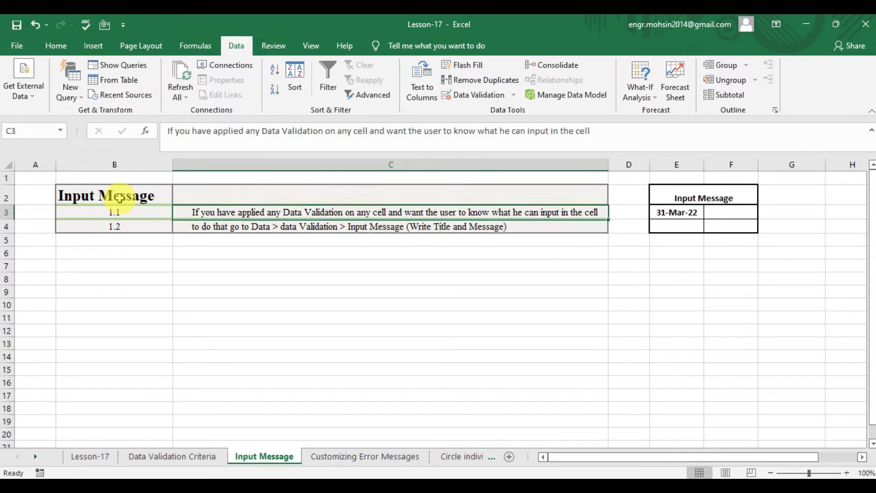
key(Right)
key(Right)
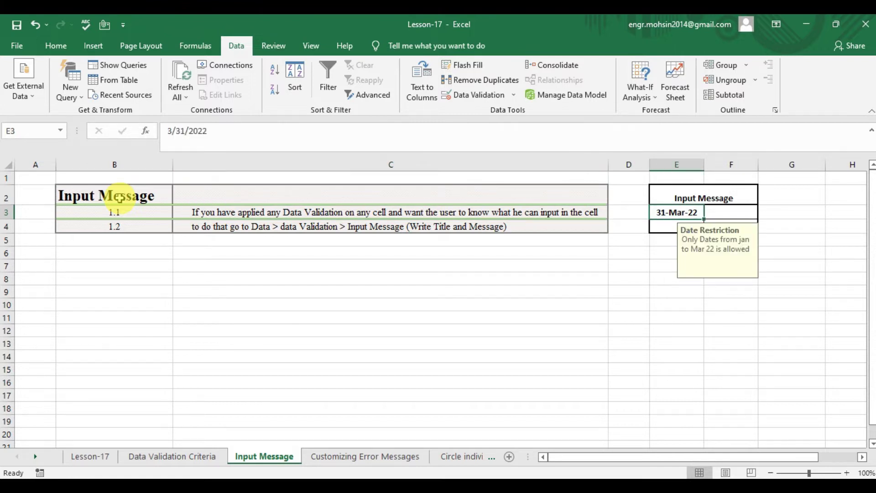
key(Down)
key(Up)
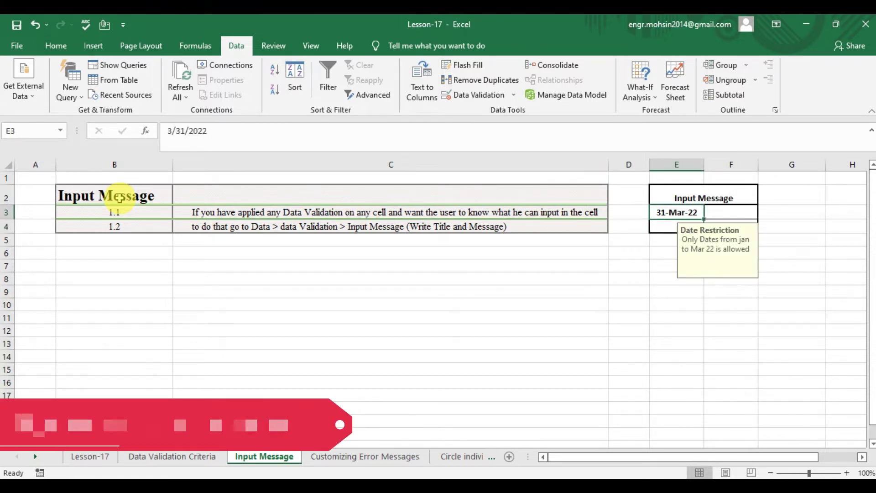
key(Down)
key(Up)
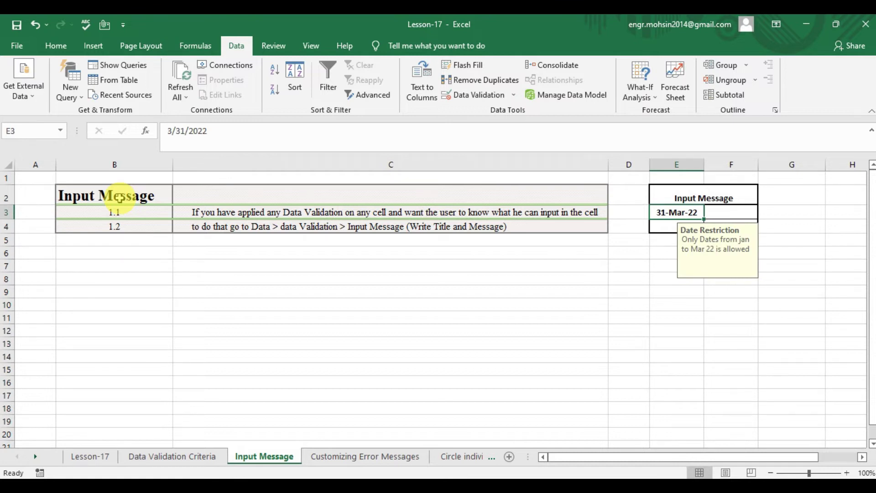
key(Down)
key(Up)
key(Down)
key(Up)
key(Down)
key(Up)
key(Down)
key(Up)
key(Left)
key(Left)
key(Down)
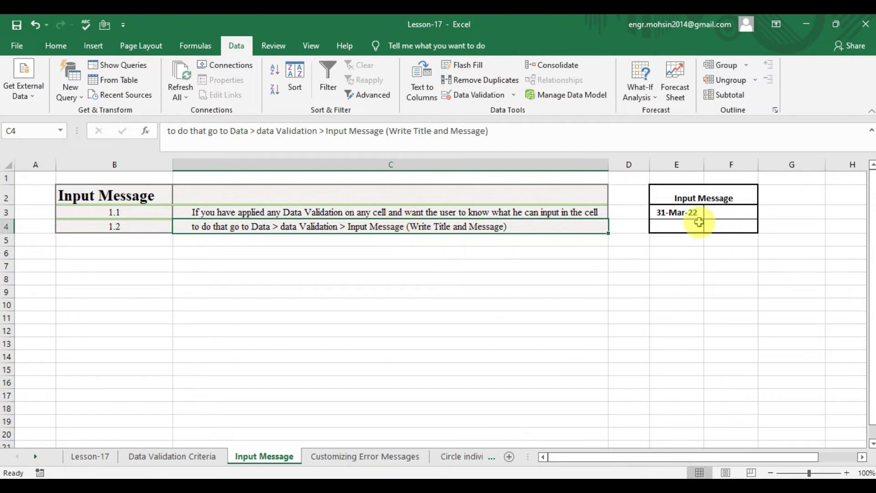
click(688, 211)
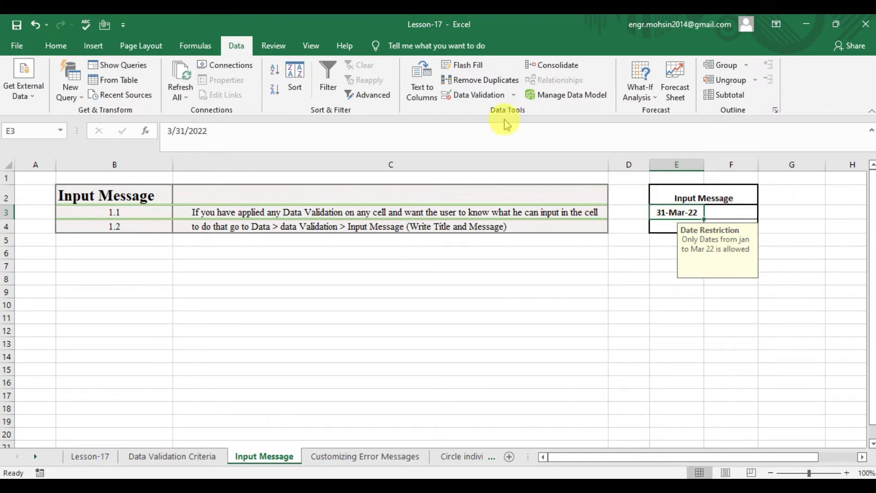
Change E3's input message title from Date Restriction to Date Rec
click(474, 95)
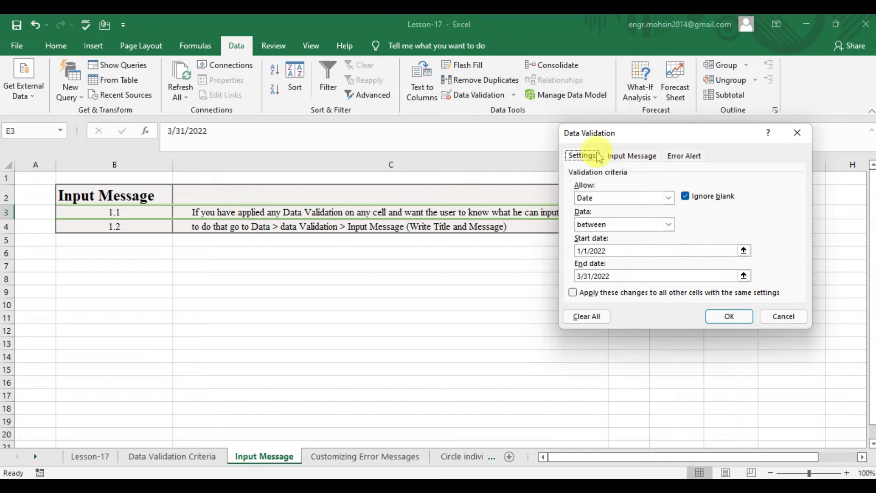
click(638, 157)
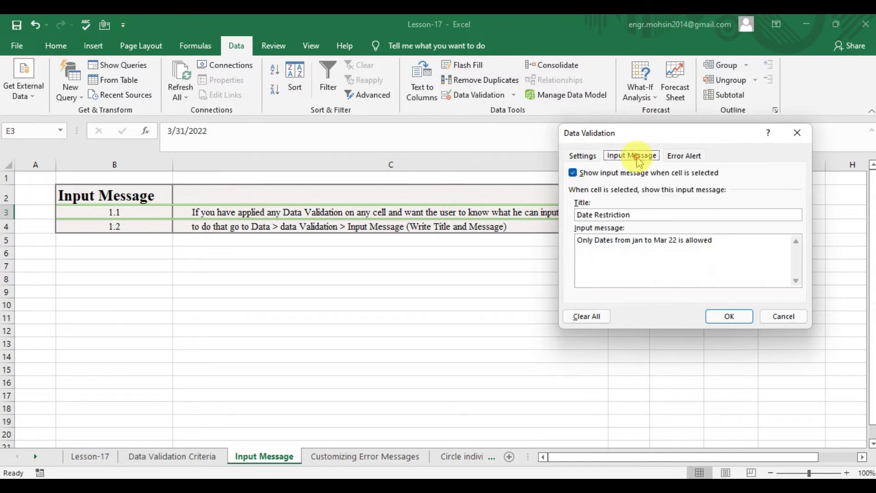
click(646, 213)
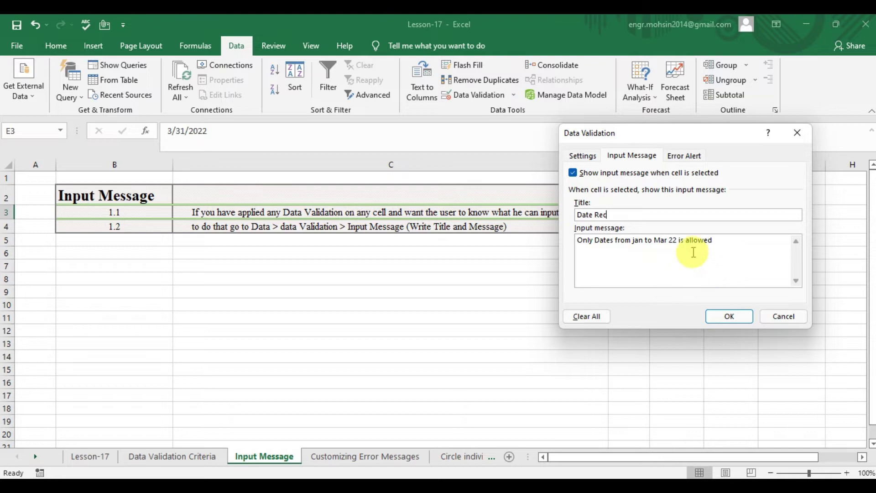
click(729, 316)
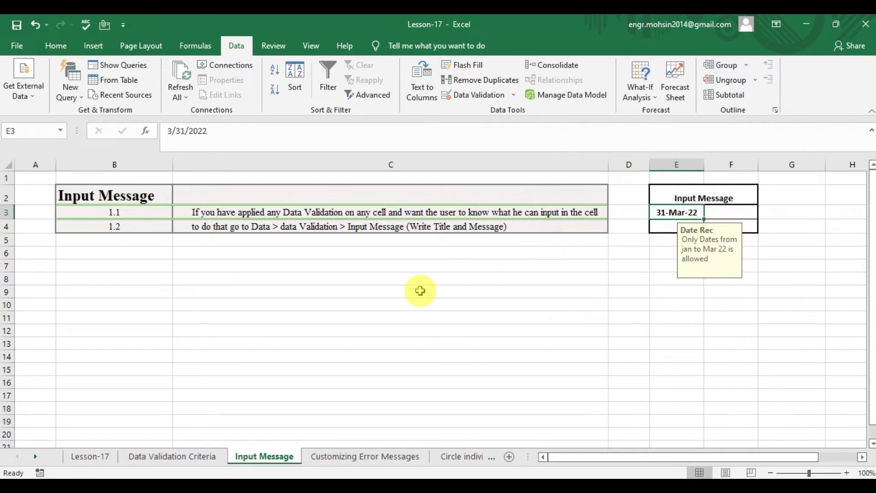
Reselect E3 to check the new title, then go to the Customizing Error Messages sheet
click(313, 290)
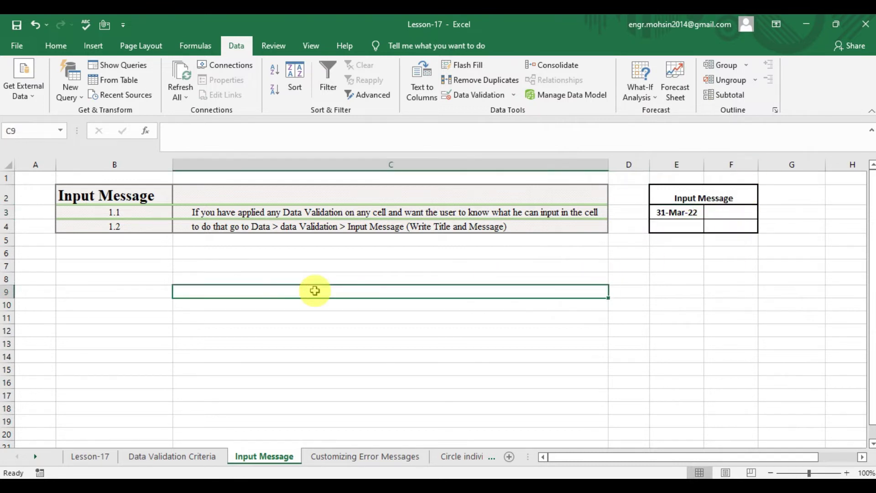
click(697, 213)
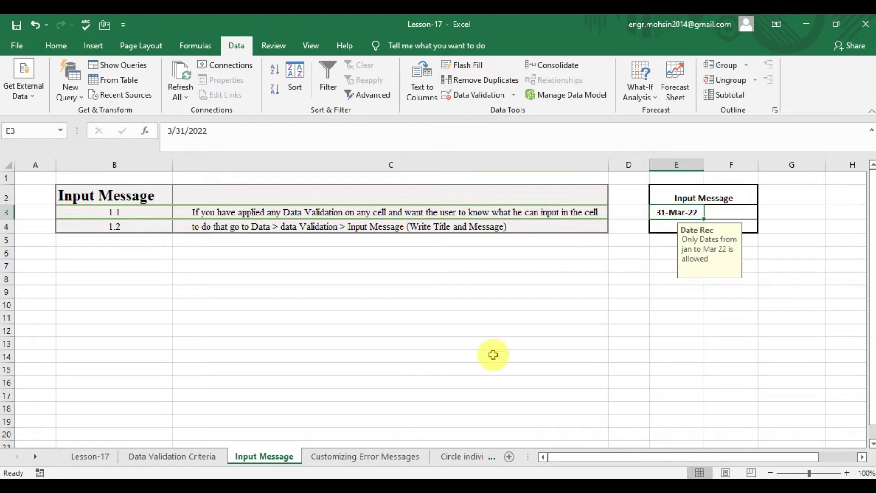
click(374, 456)
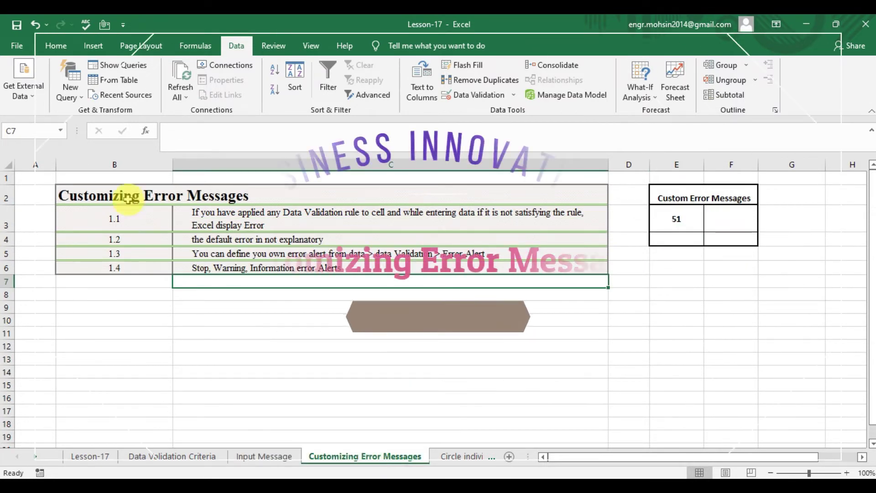
Move to E3, holding 51, to display its Number restriction prompt: 1 to 50
click(121, 196)
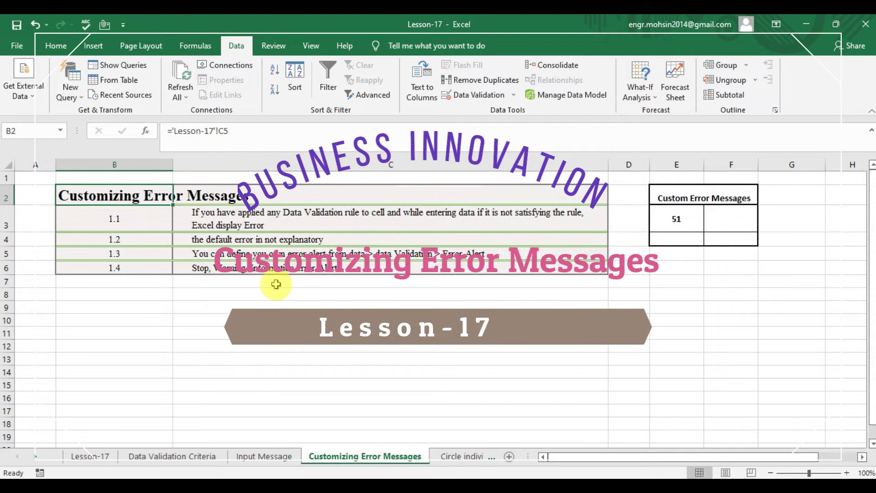
key(Right)
key(Right)
key(Down)
key(Left)
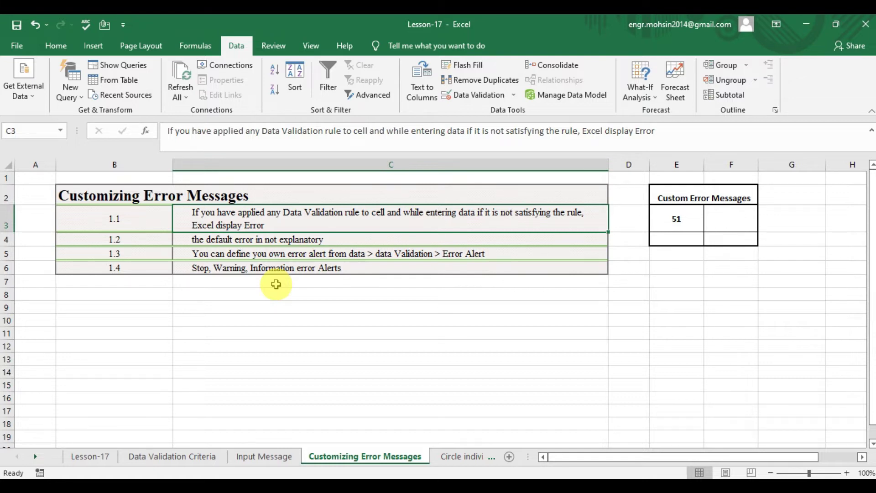
key(Right)
key(Right)
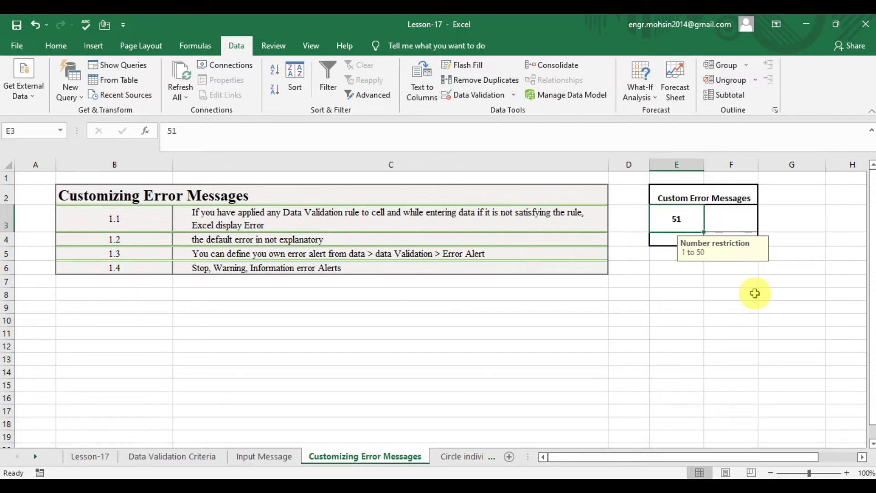
text(5)
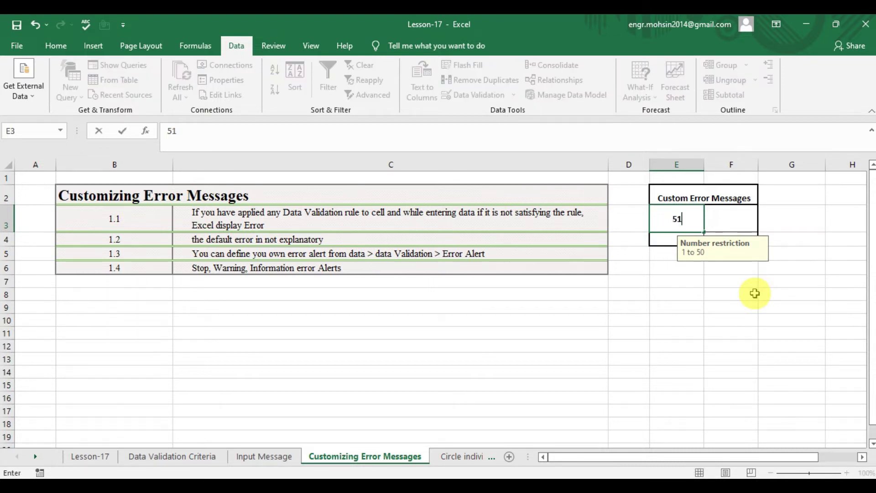
key(Return)
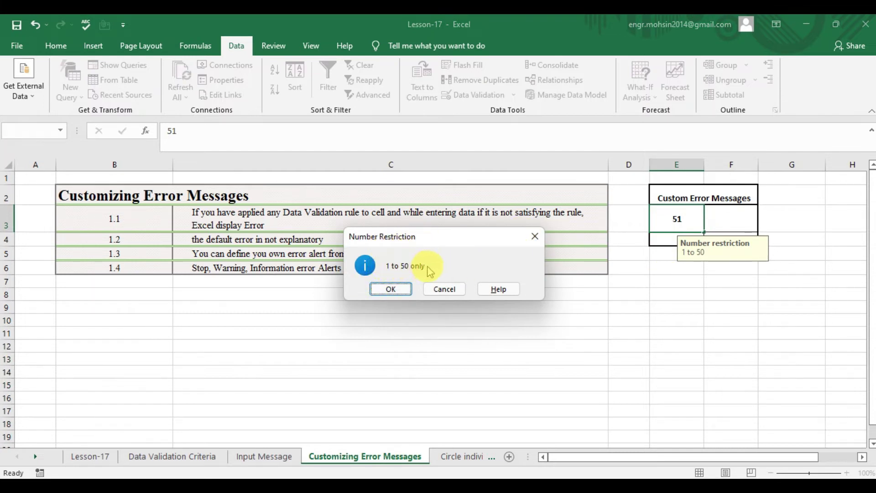
click(392, 289)
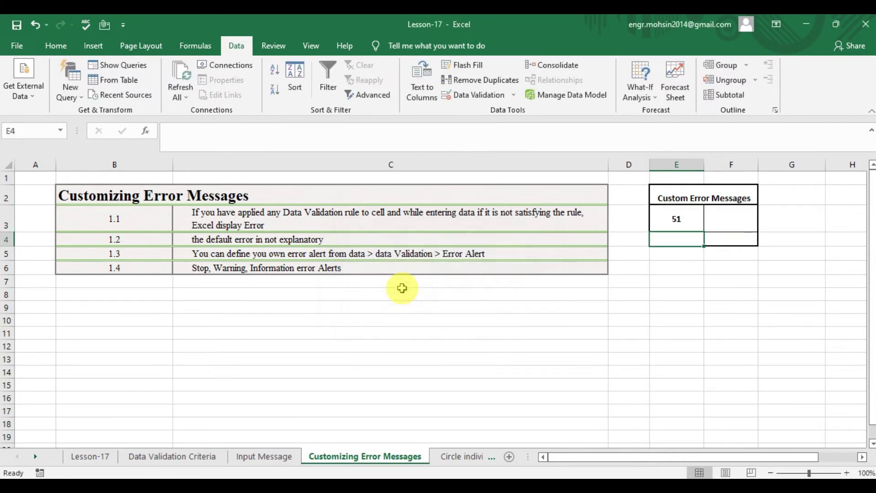
click(275, 241)
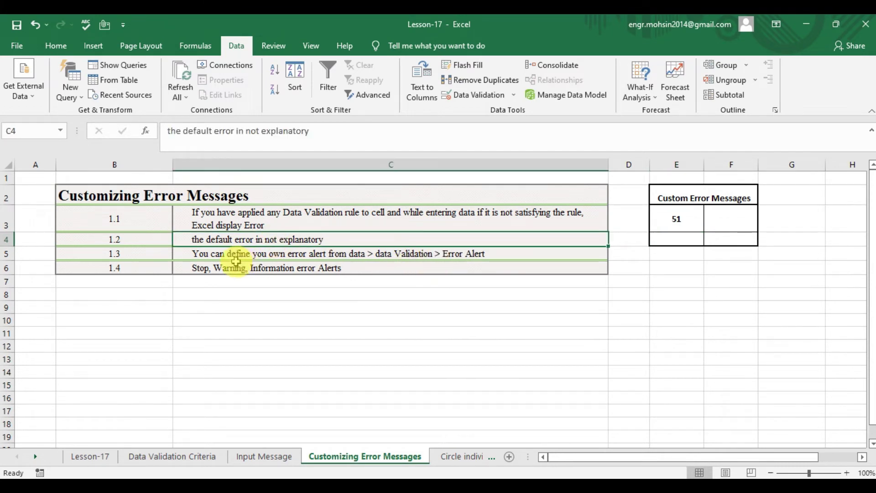
click(232, 254)
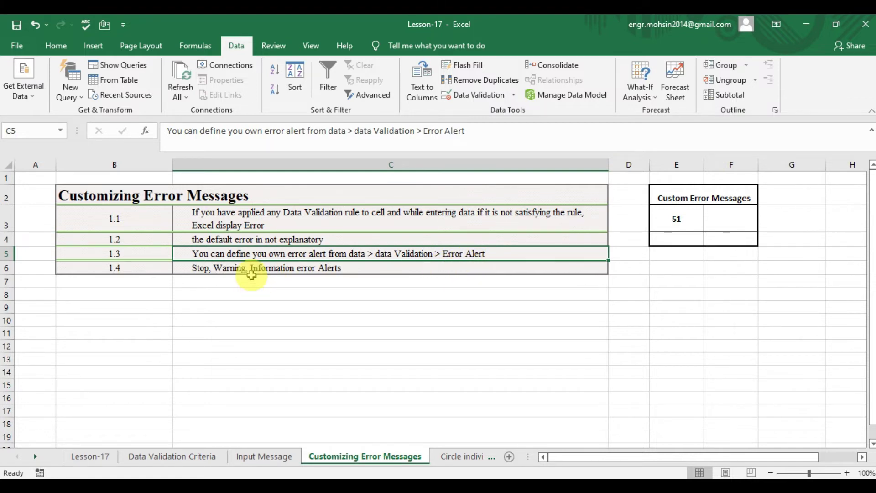
click(226, 273)
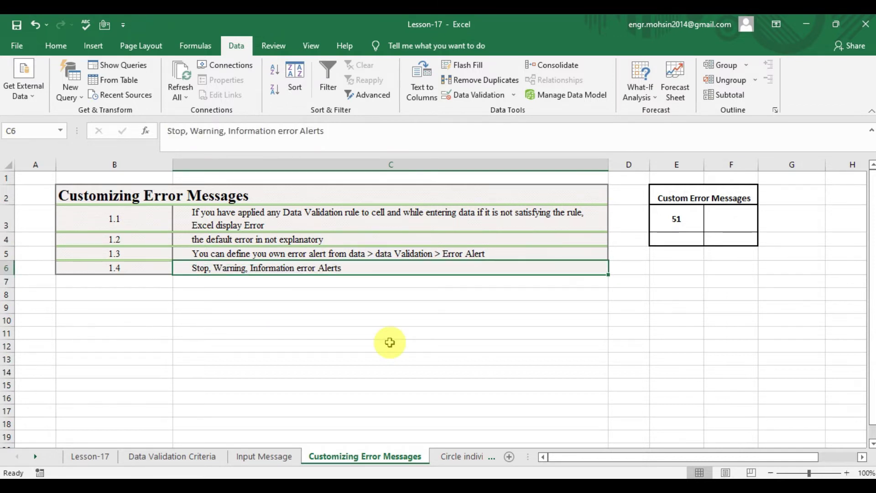
click(690, 216)
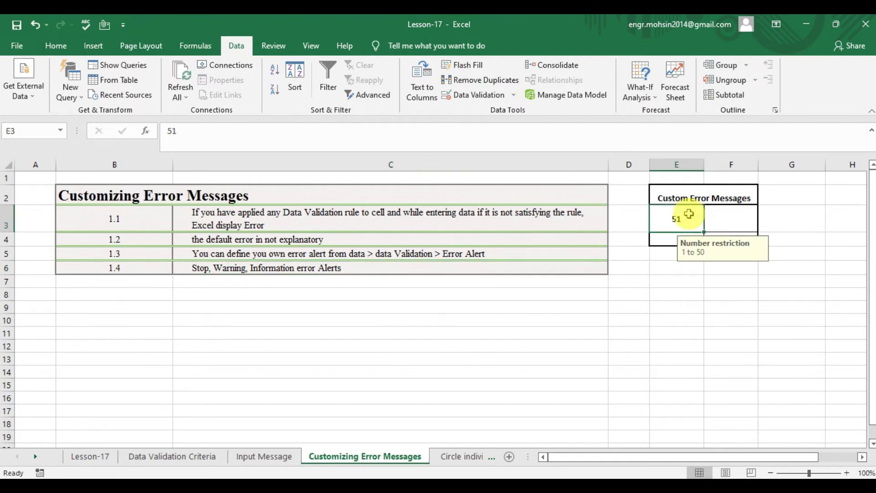
Set E3's error alert to Stop, titled Restriction, with message '01 to 50 only'
click(473, 96)
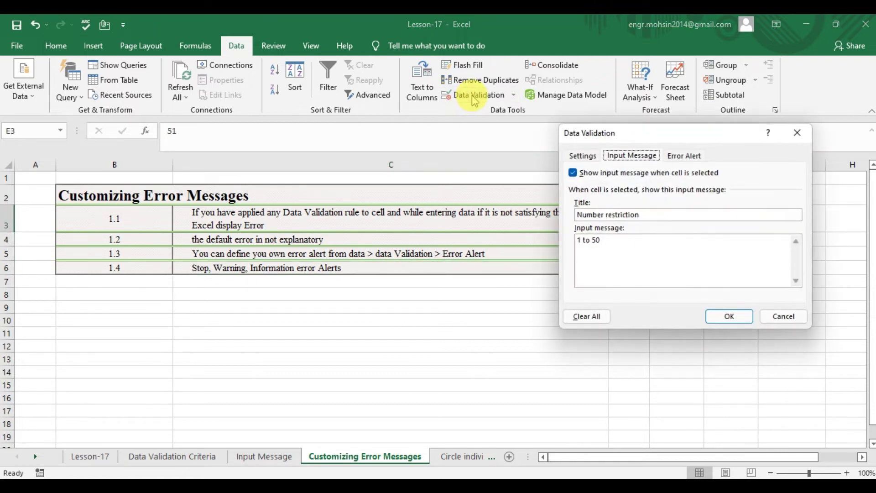
click(684, 155)
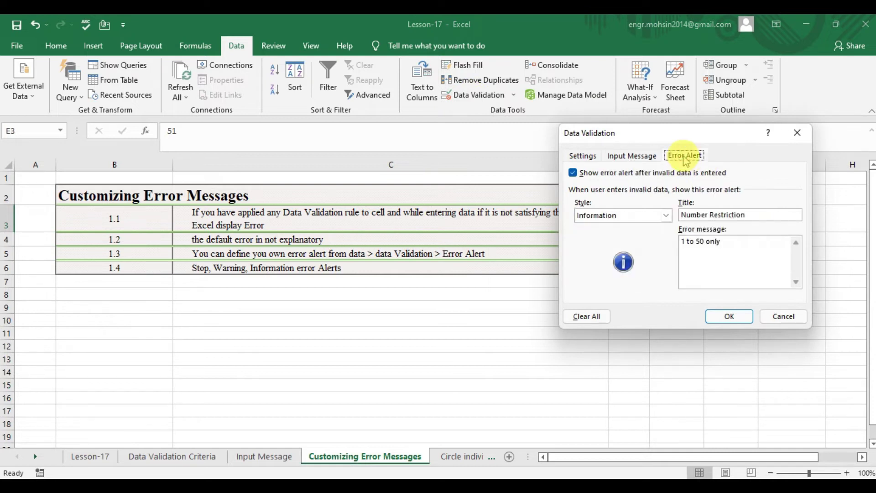
click(633, 214)
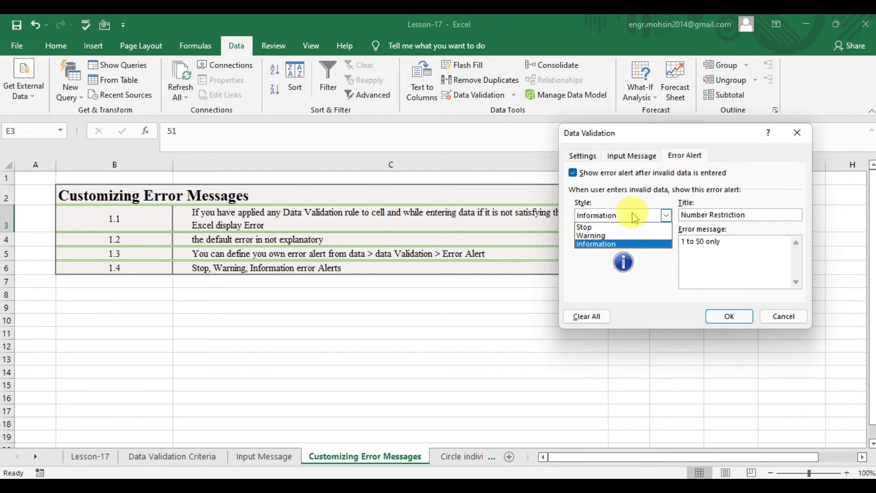
click(593, 227)
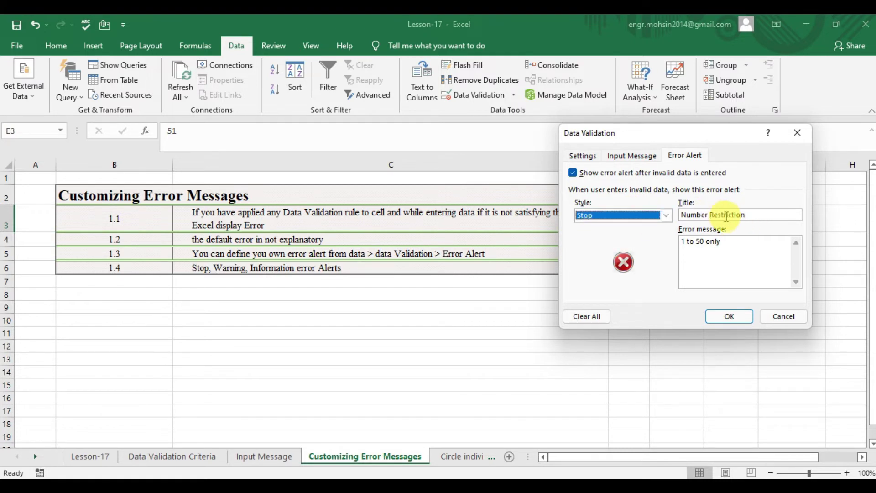
click(747, 216)
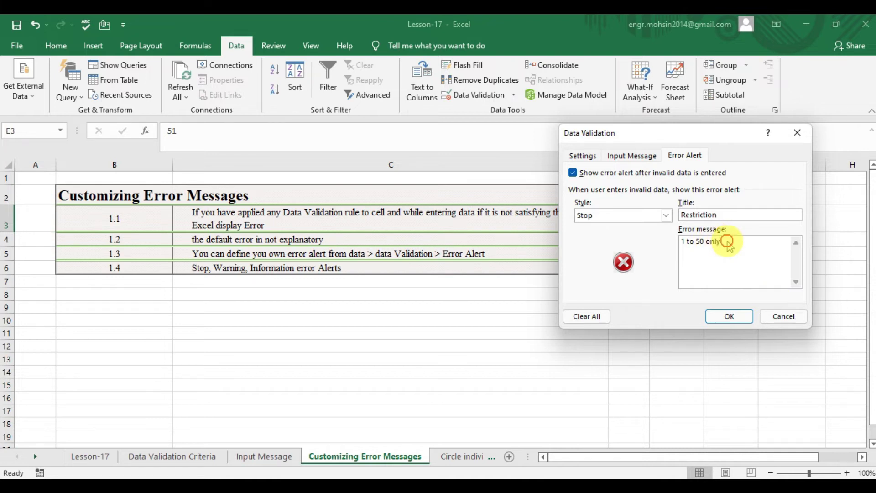
click(682, 241)
text(0)
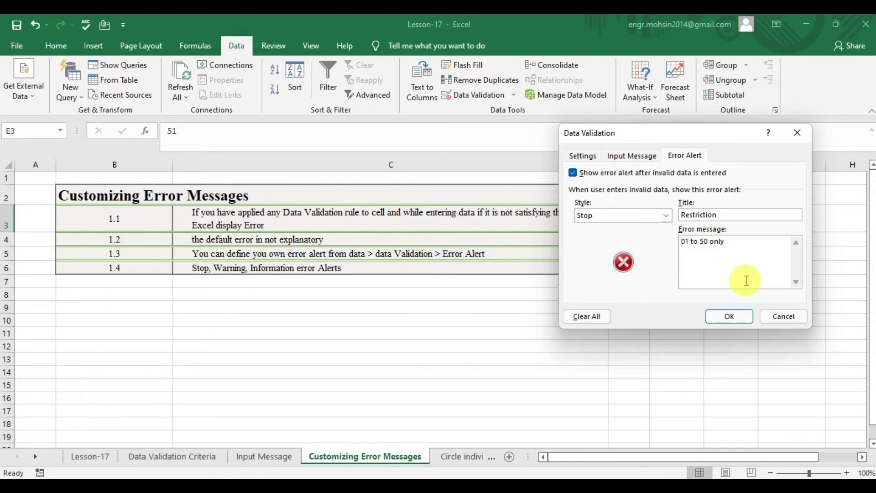
click(743, 319)
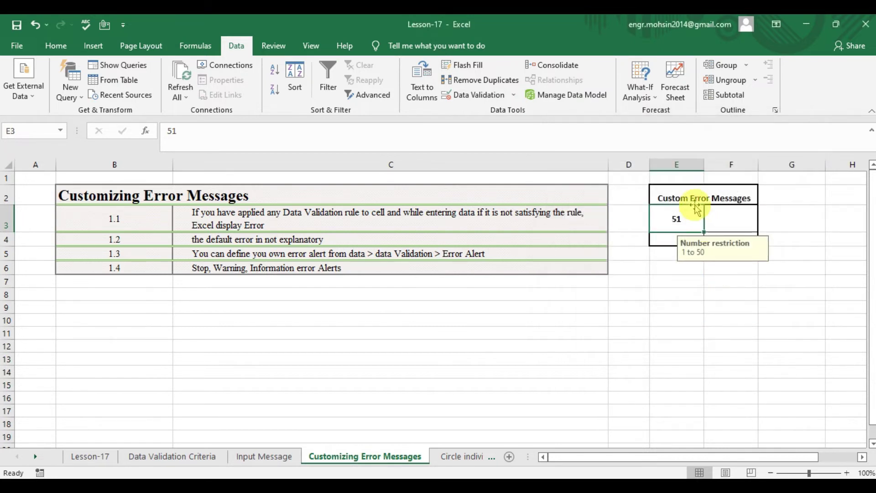
click(477, 97)
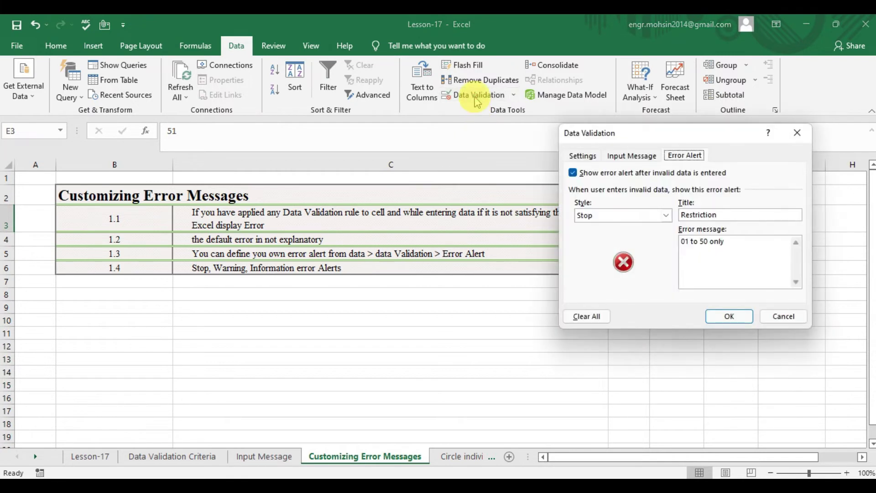
click(584, 156)
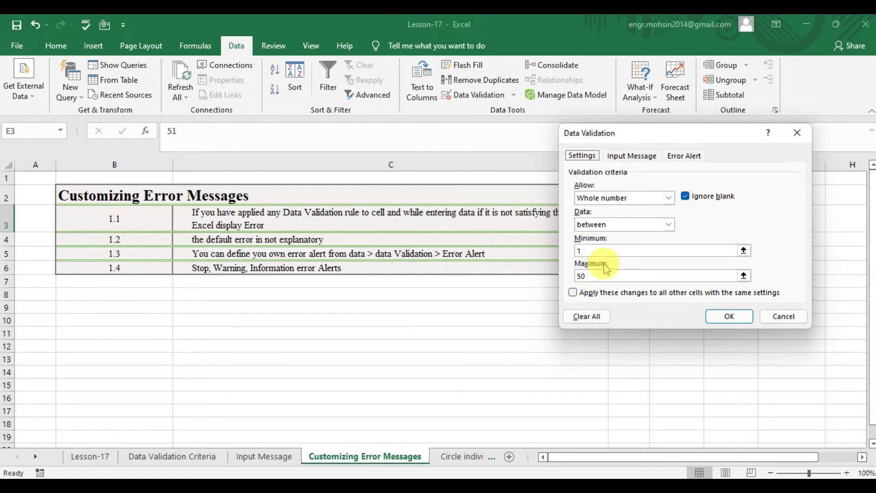
click(723, 315)
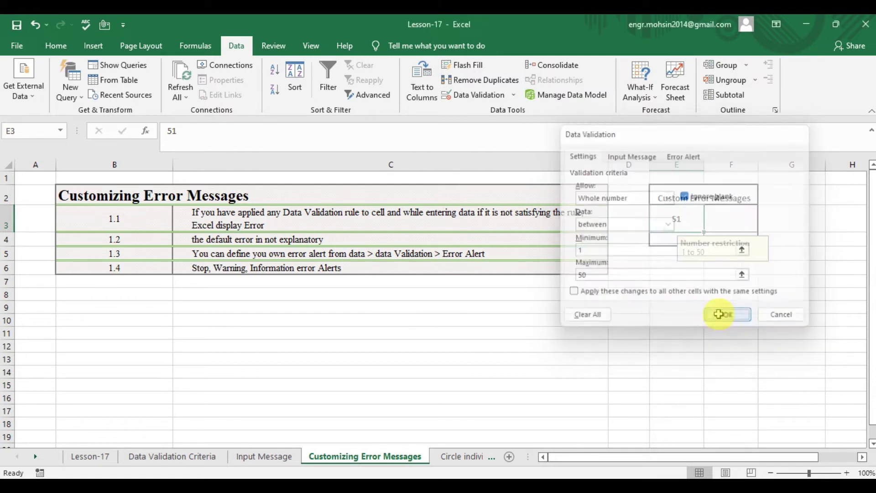
click(481, 96)
click(674, 154)
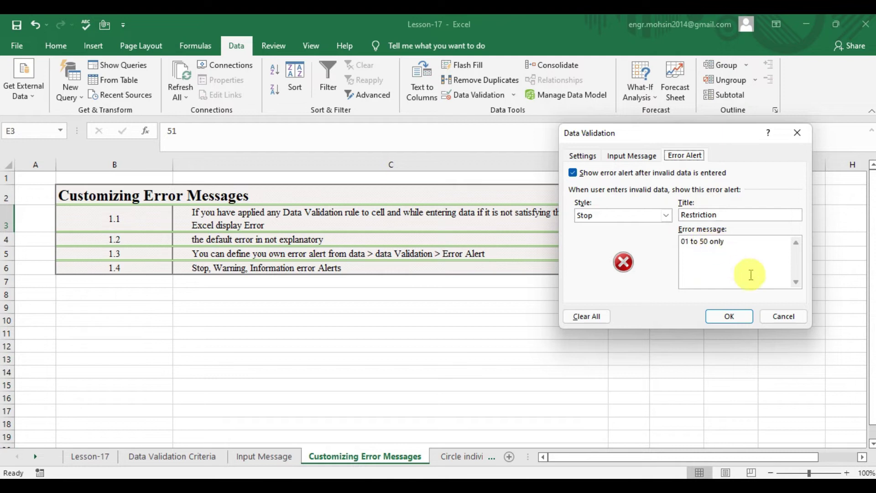
click(730, 315)
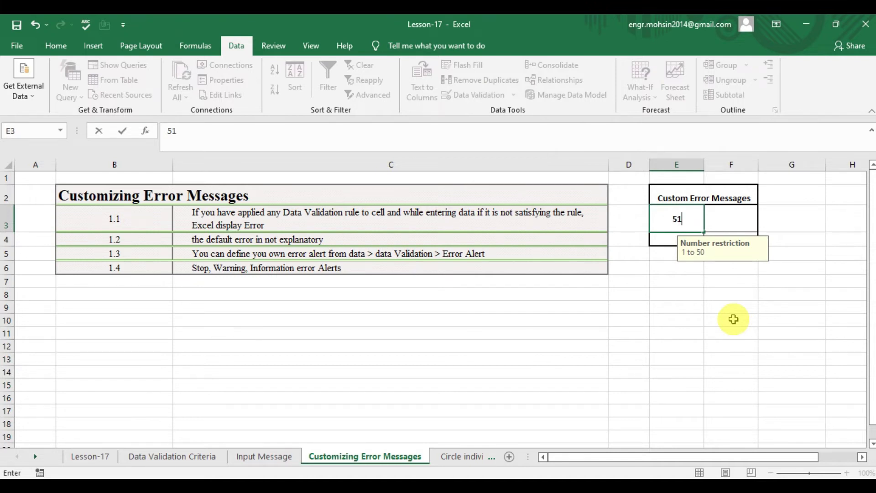
key(Return)
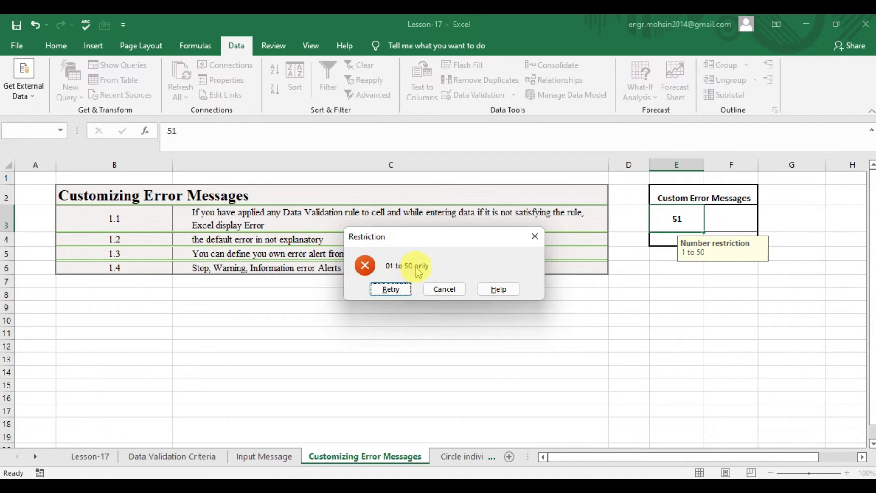
click(390, 289)
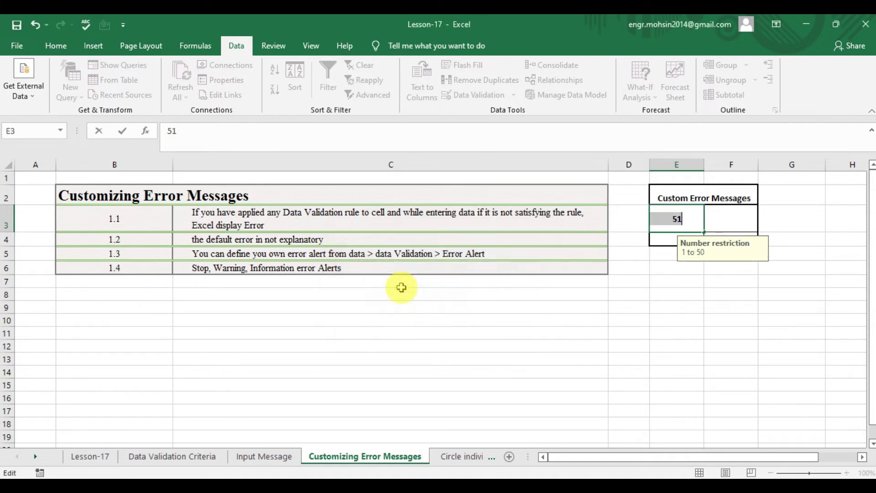
key(Return)
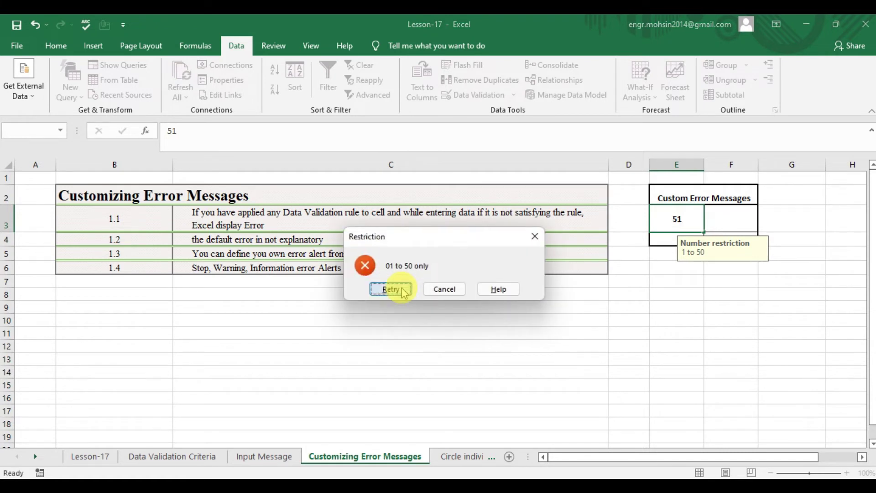
click(443, 289)
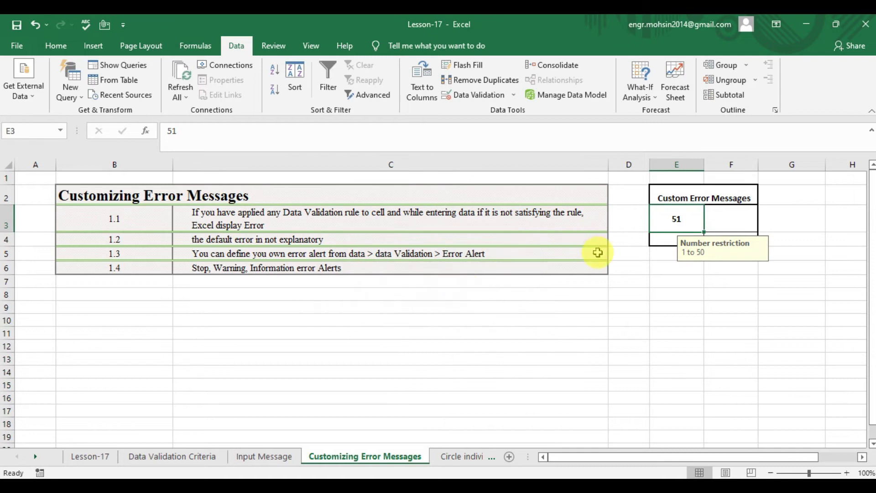
click(496, 96)
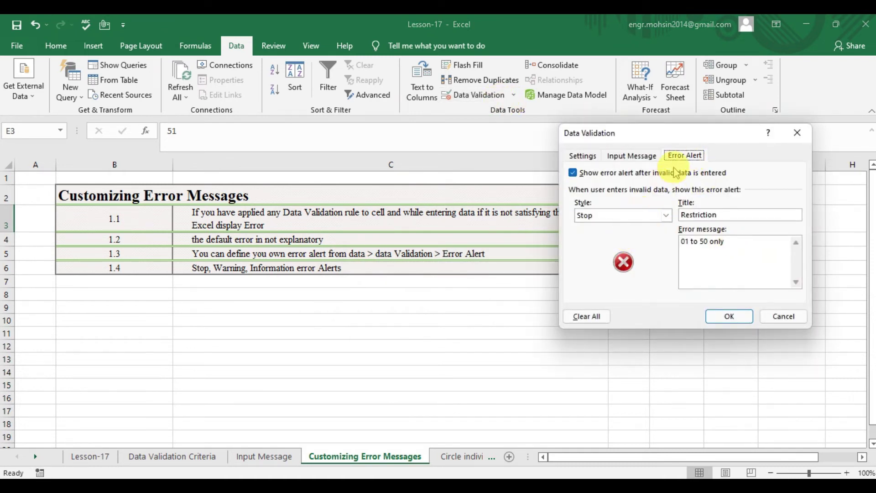
Change E3's error alert style to Warning
click(634, 215)
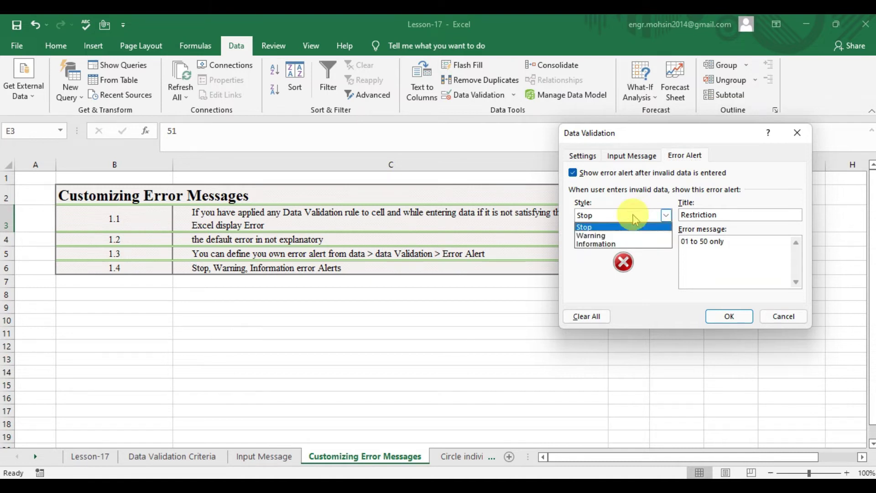
click(618, 238)
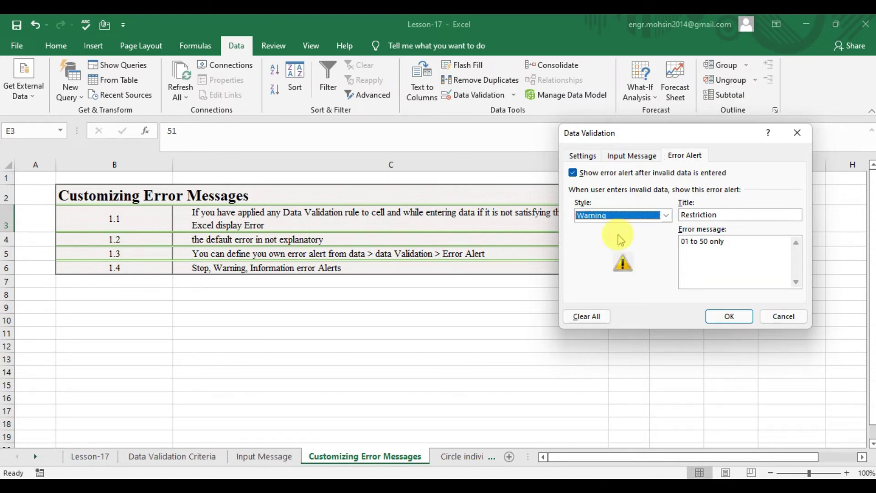
click(729, 316)
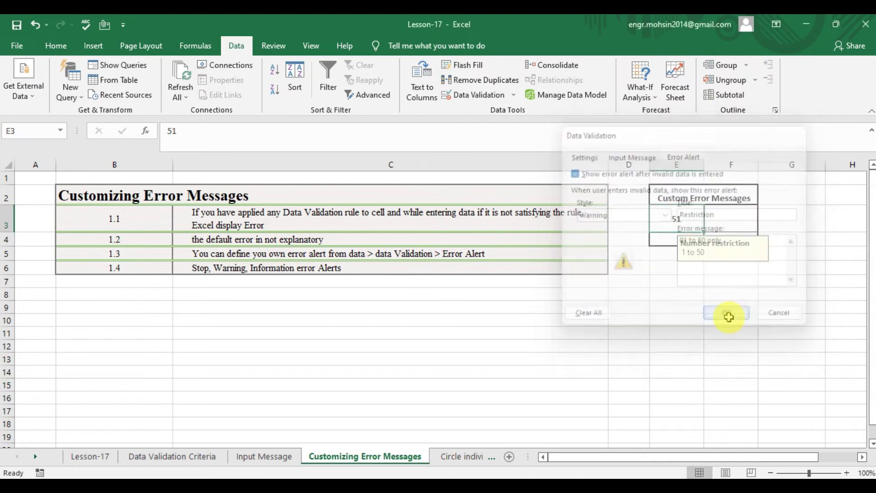
Enter 51 in E3 and keep it by answering Yes to the warning
text(51)
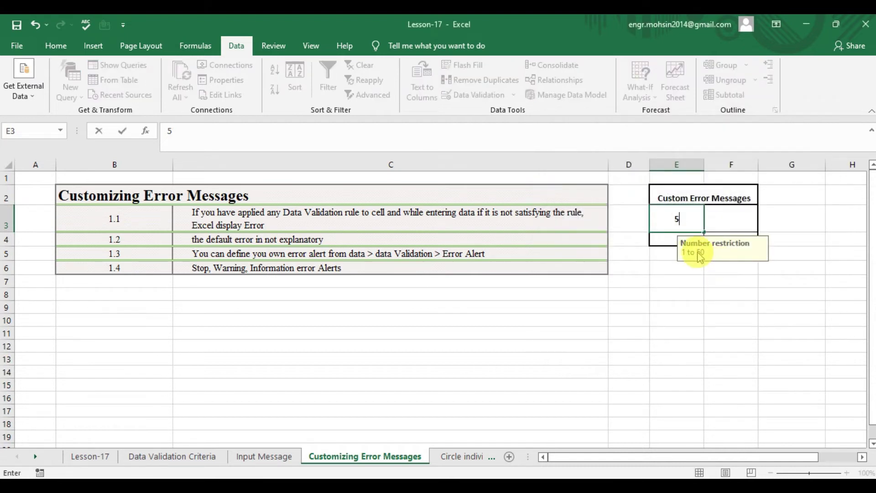
key(Return)
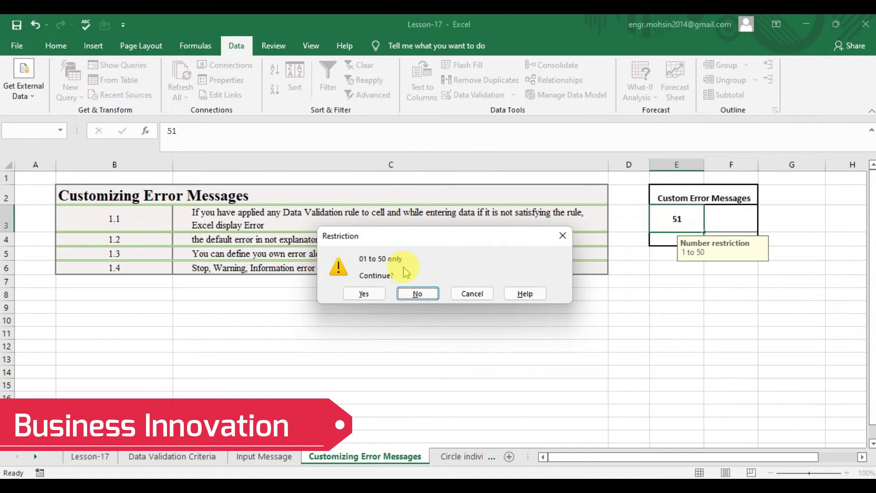
click(369, 294)
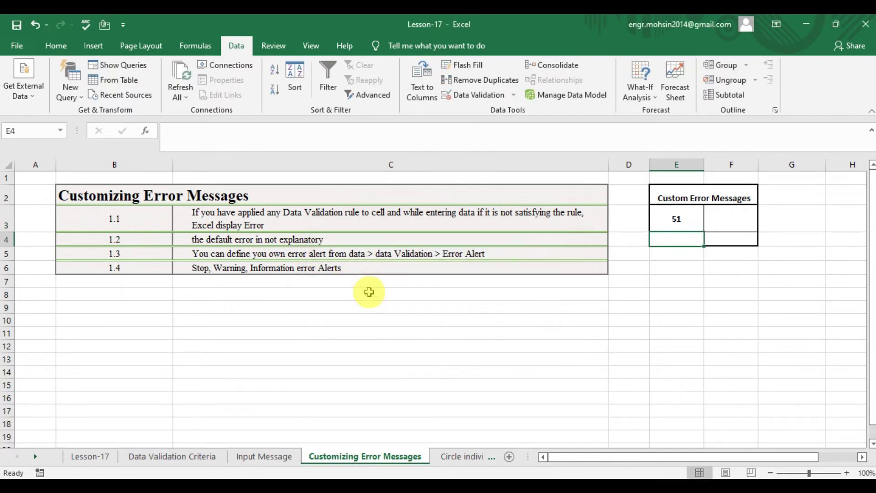
click(675, 219)
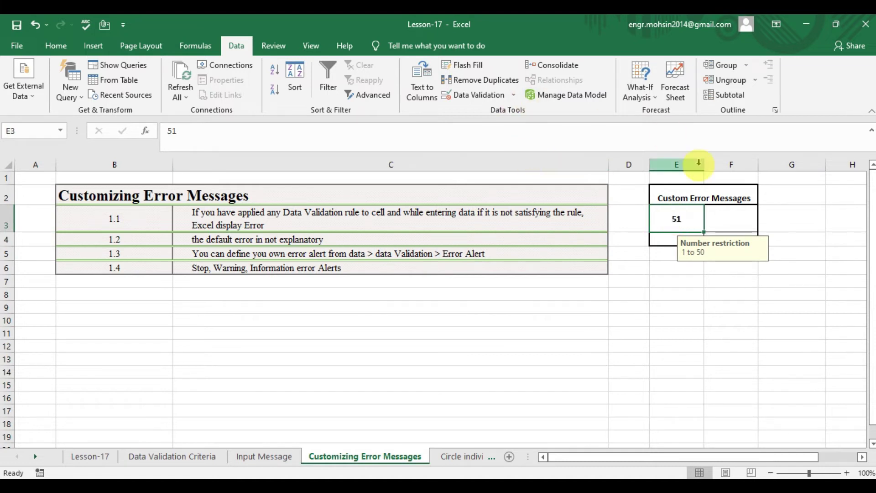
Change E3's validation error alert style to Information
click(514, 95)
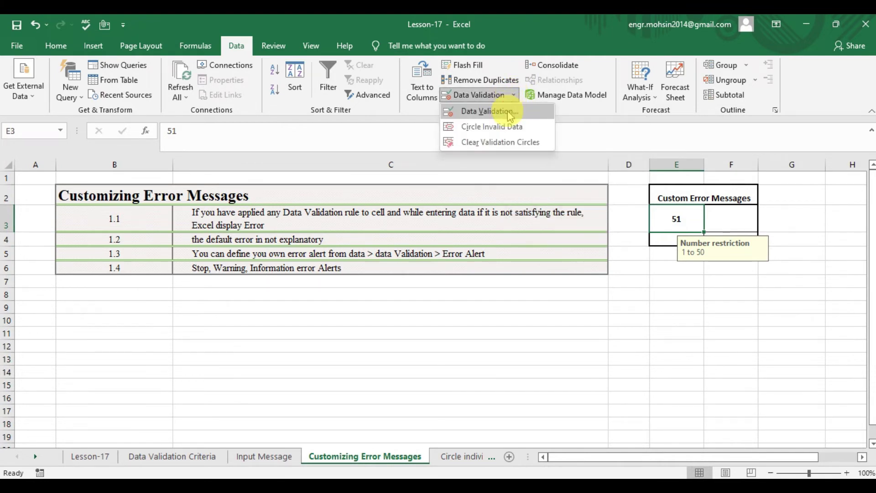
click(509, 114)
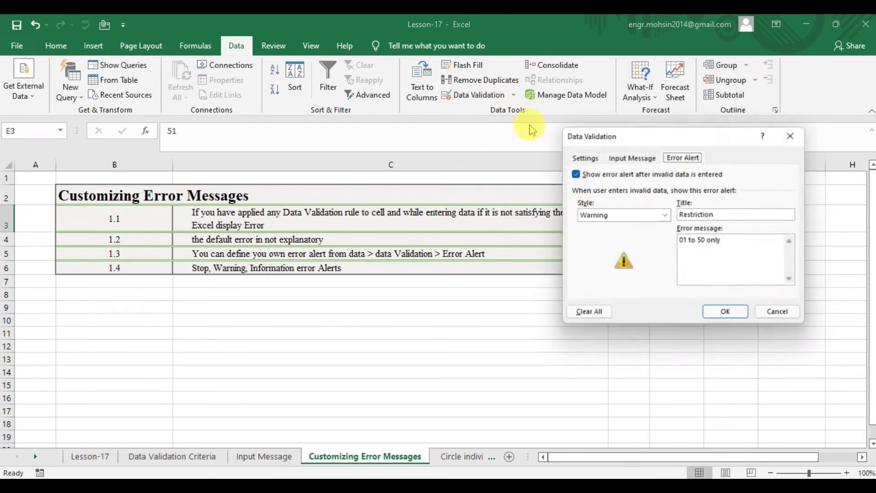
click(654, 217)
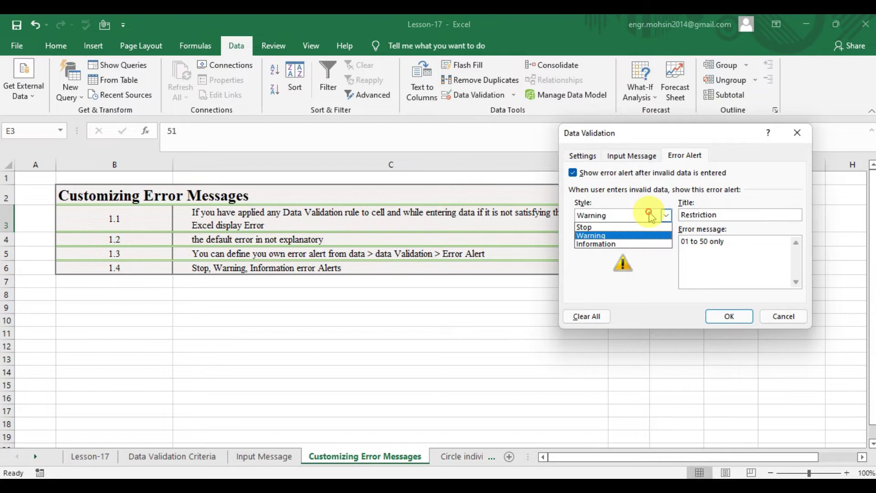
click(620, 245)
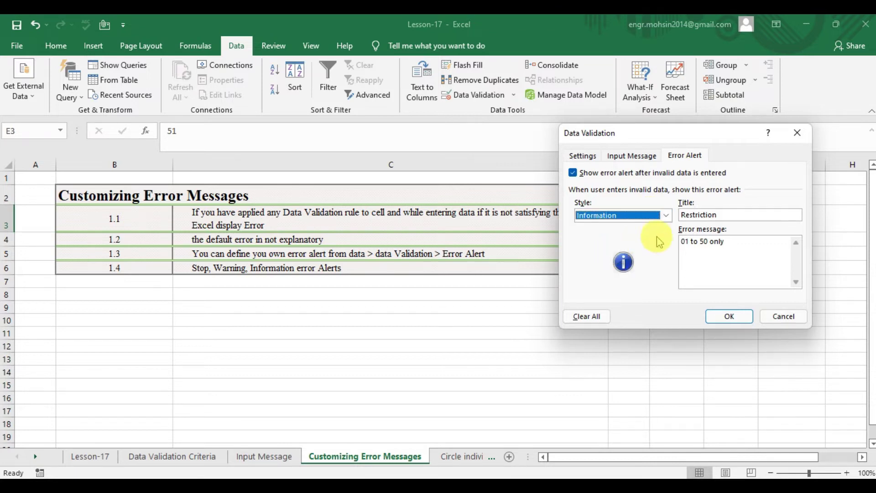
click(728, 315)
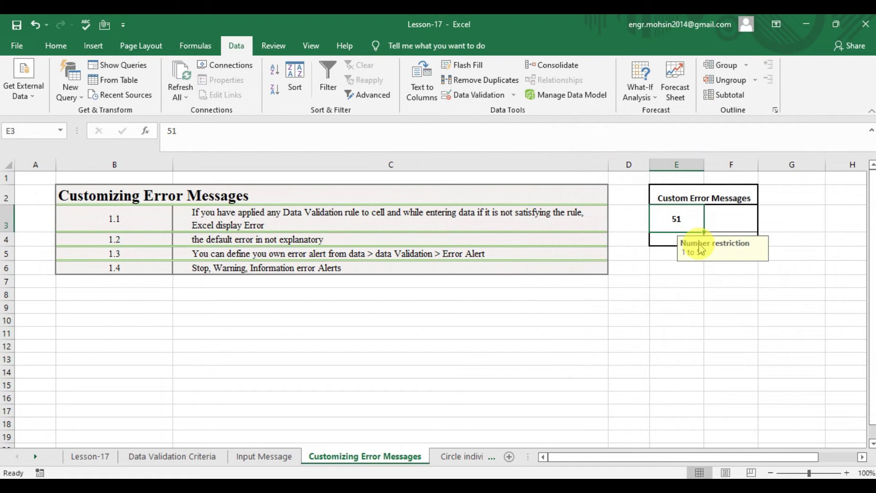
Enter 52 in E3 and accept the Restriction notice so 52 stays
text(52)
key(Return)
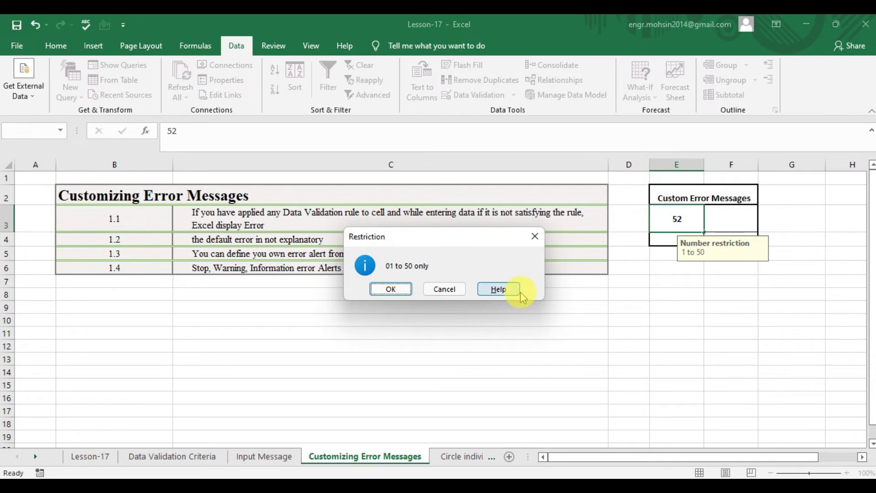
key(Return)
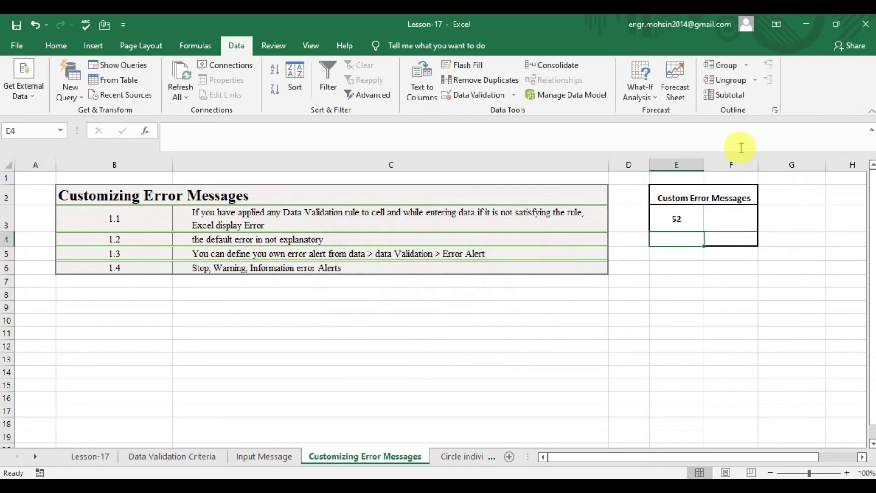
click(709, 224)
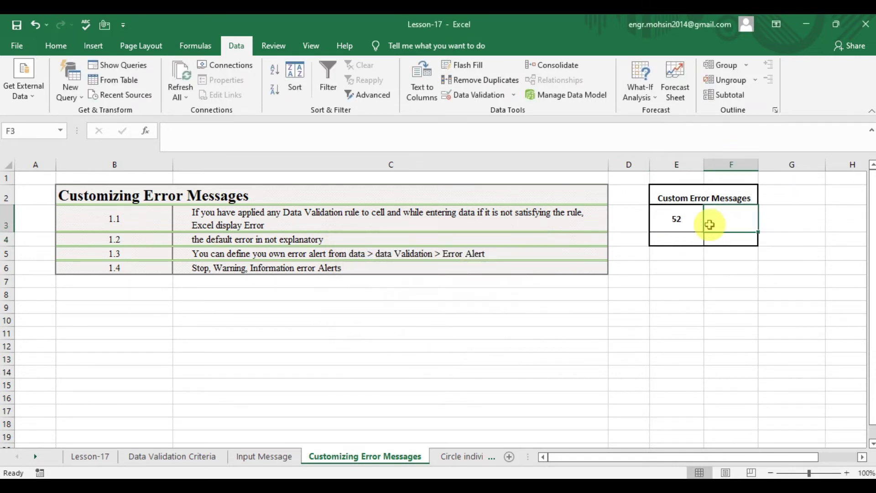
click(686, 214)
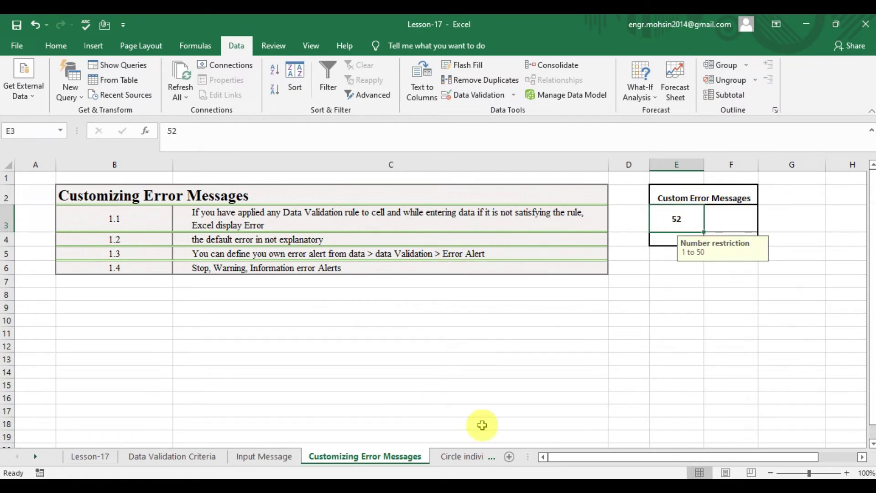
Switch to the Circle individual Entries sheet and review its title and lesson notes
click(460, 456)
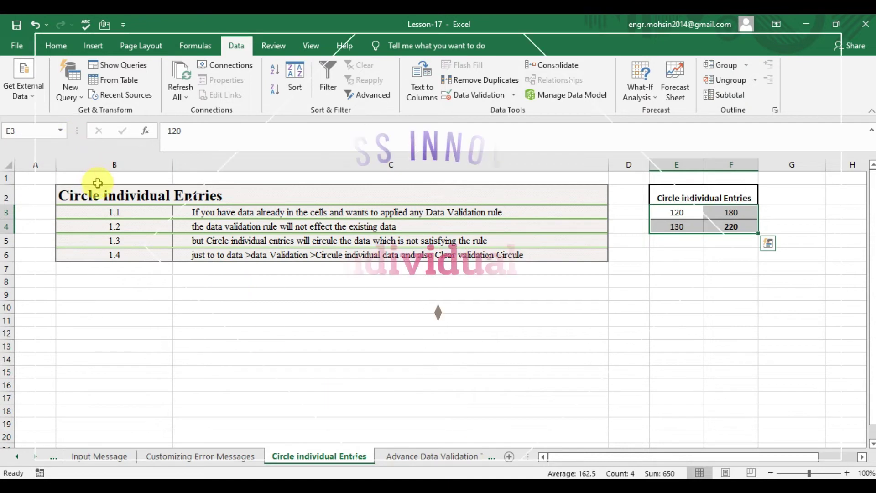
click(109, 195)
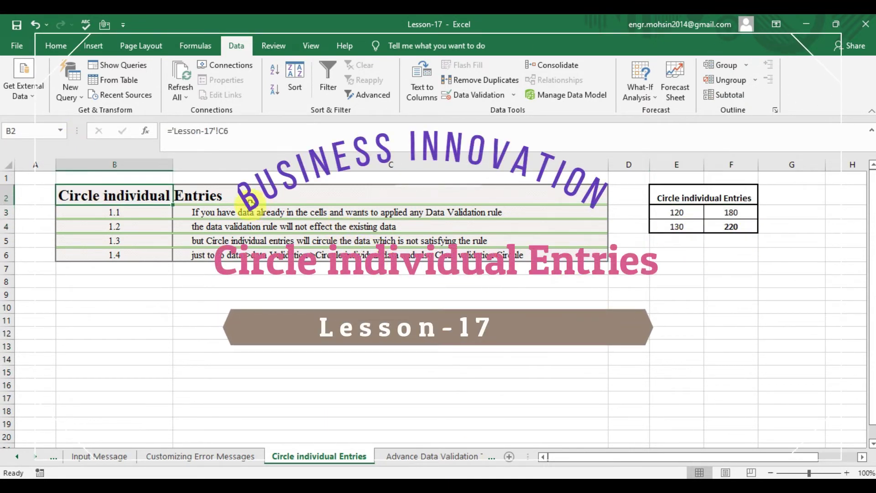
click(244, 212)
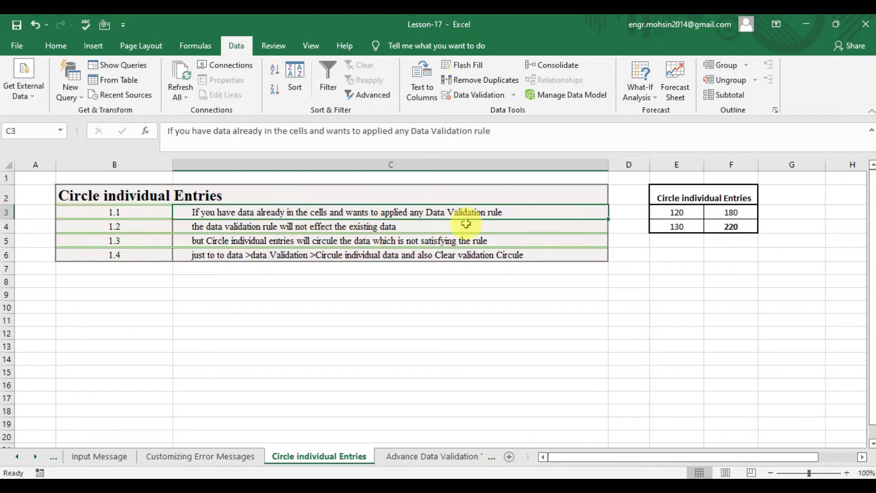
Select the E3:F4 table of values 120, 180, 130 and 220
click(678, 212)
key(shift+Right)
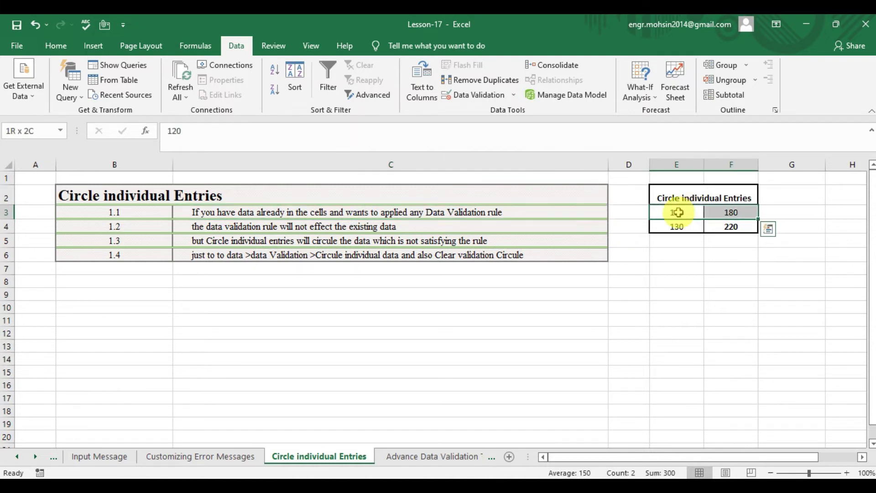
key(shift+Down)
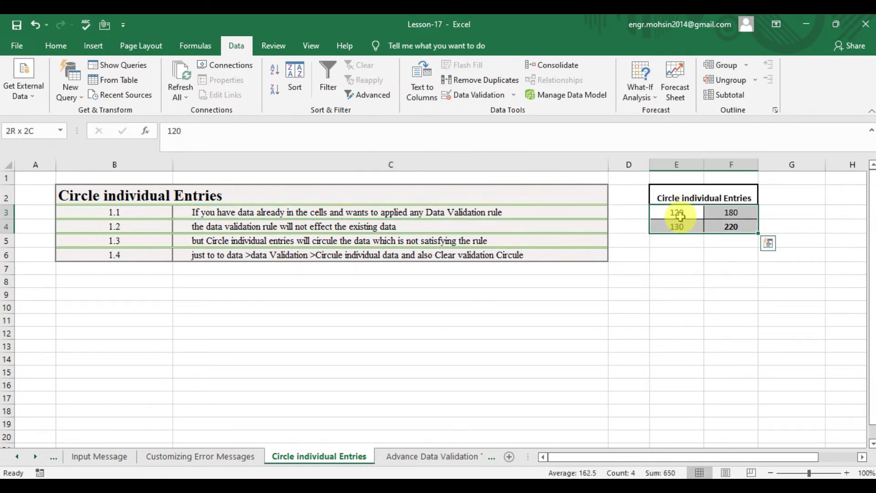
click(679, 217)
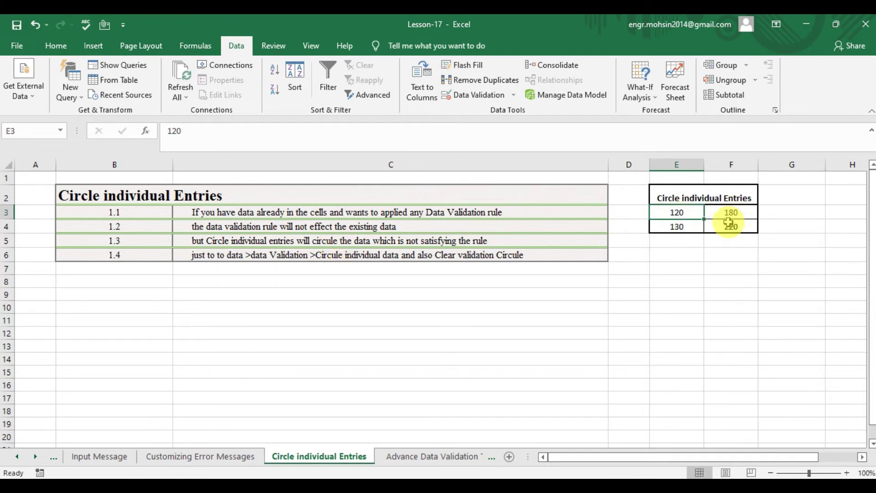
key(shift+Right)
key(shift+Down)
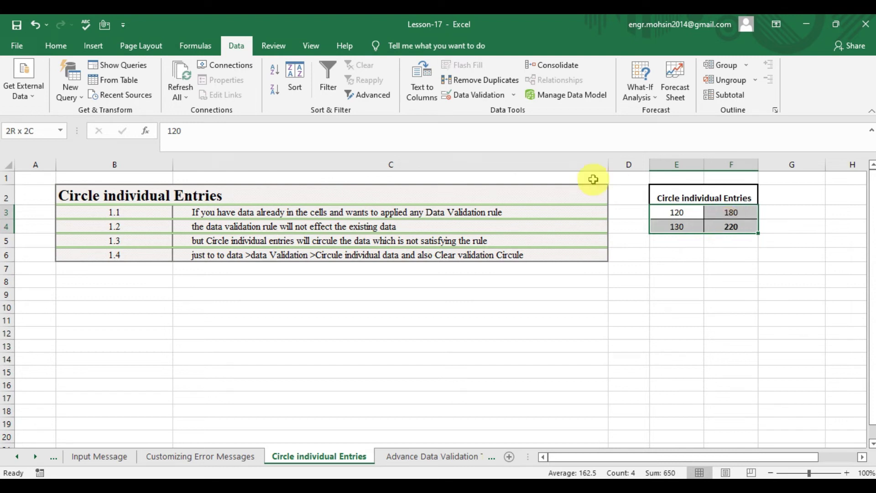
click(279, 224)
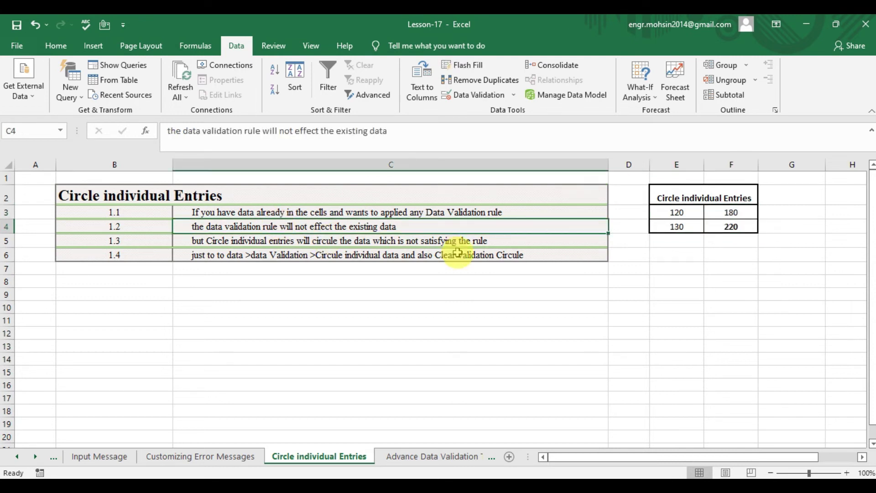
click(679, 212)
key(shift+Right)
key(shift+Down)
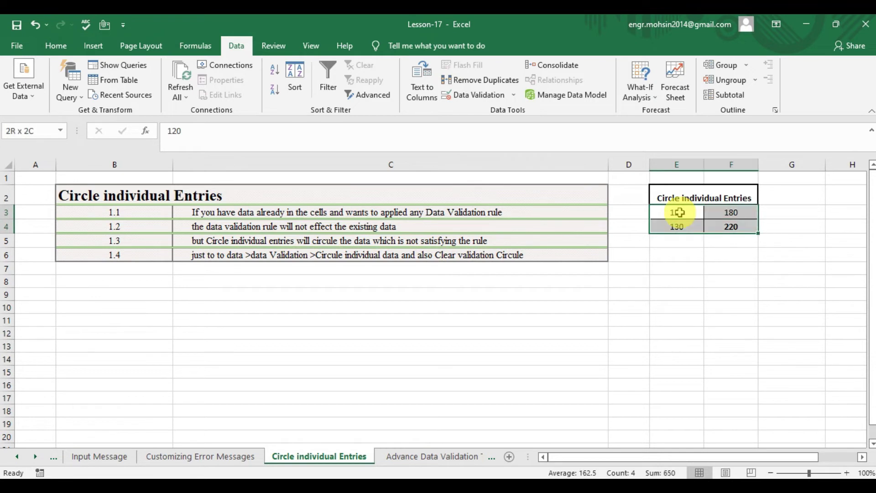
Step through the four table cells back to E3 and bring up the Data Validation commands
key(Right)
key(Left)
key(Down)
key(Up)
key(Right)
key(Down)
key(Left)
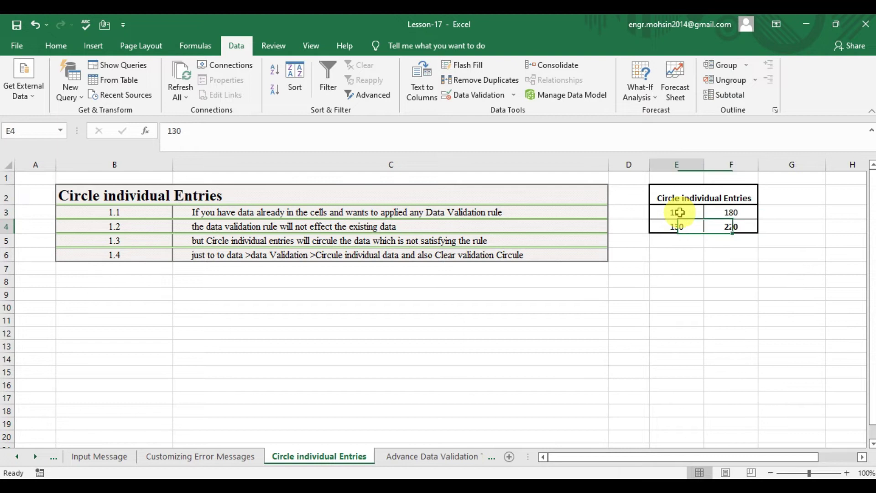
key(Up)
key(Right)
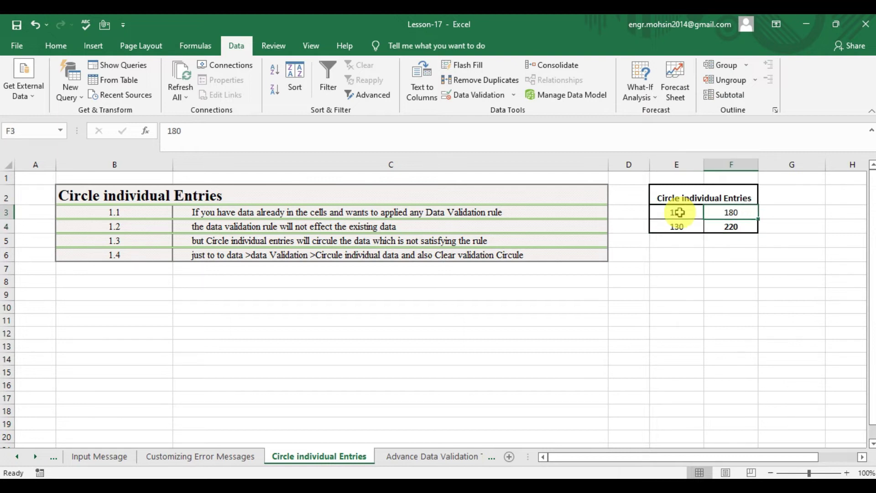
key(Left)
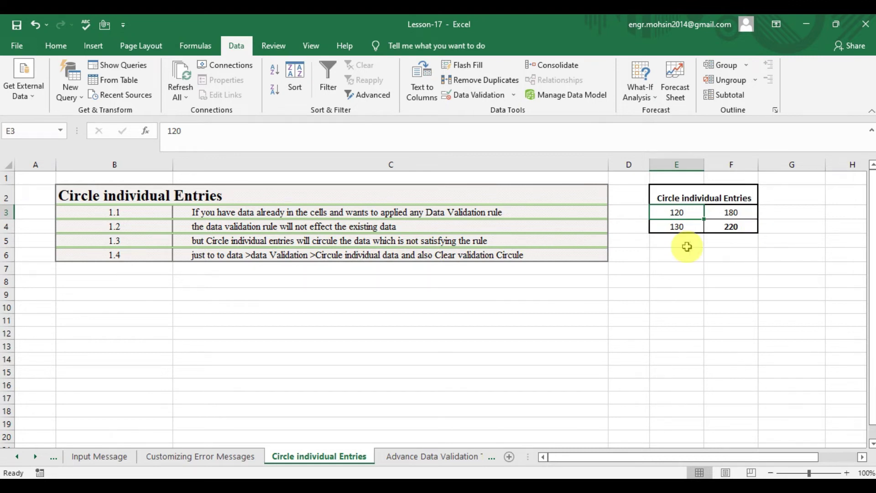
click(514, 96)
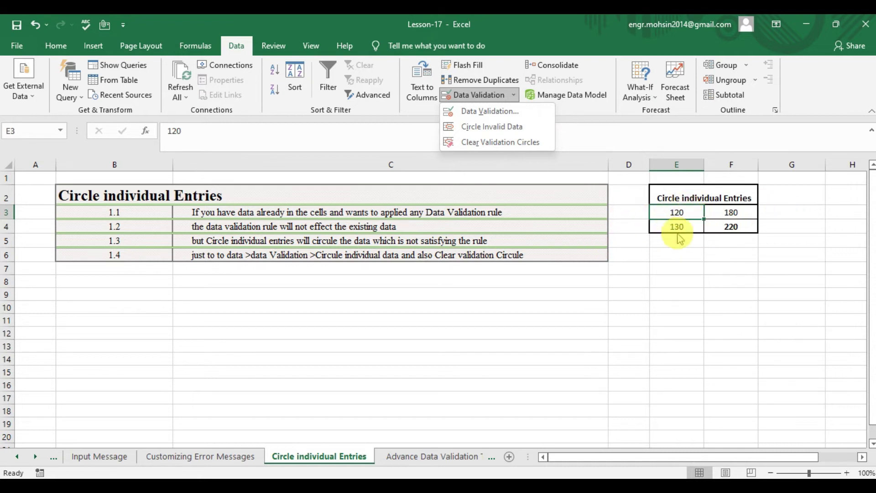
Inspect the validation settings for E3:F4 and C6 without changing anything
click(673, 209)
drag(673, 210, 730, 226)
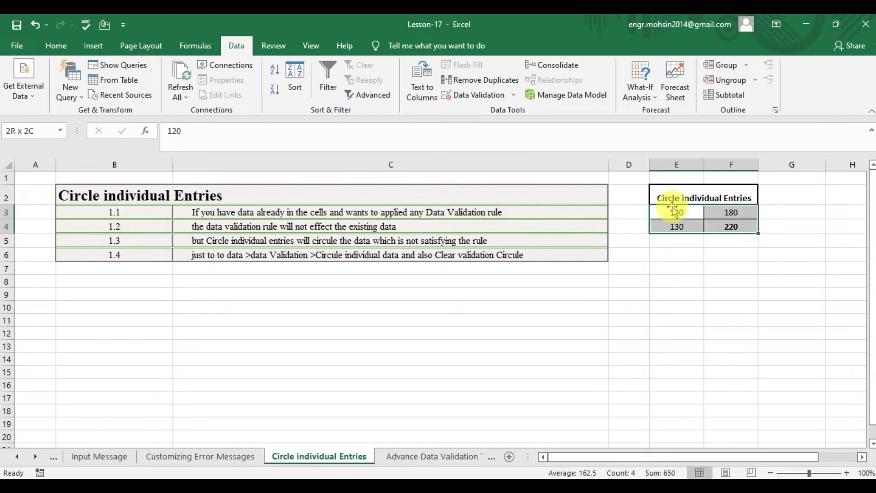
click(474, 95)
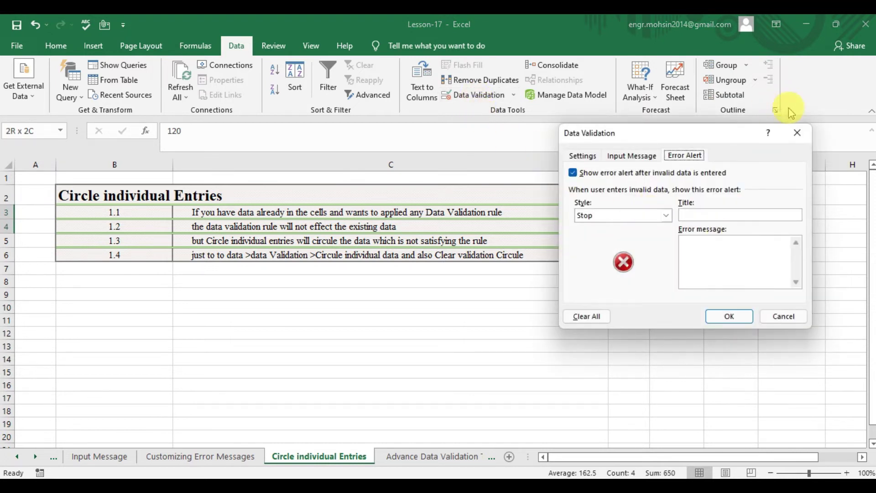
click(798, 133)
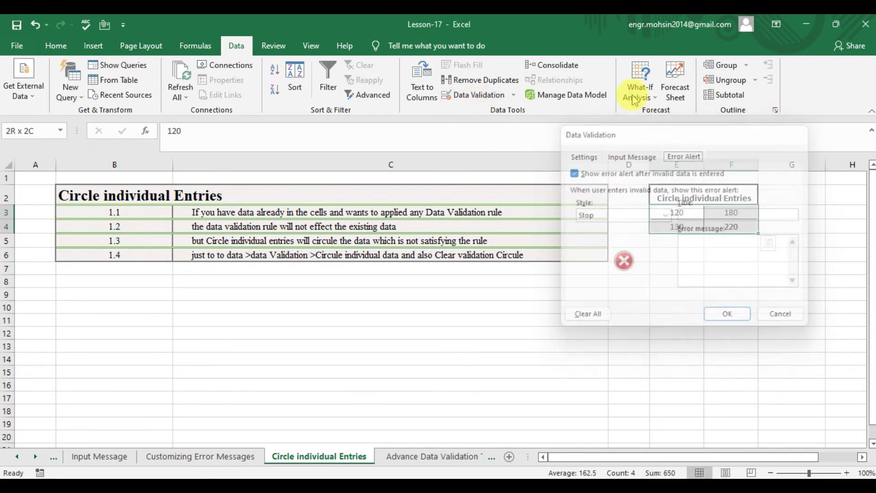
click(516, 96)
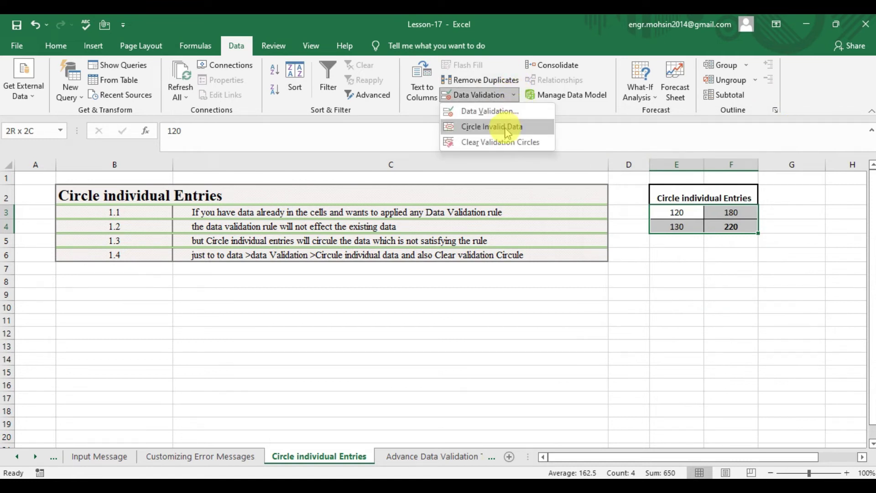
click(683, 269)
click(580, 255)
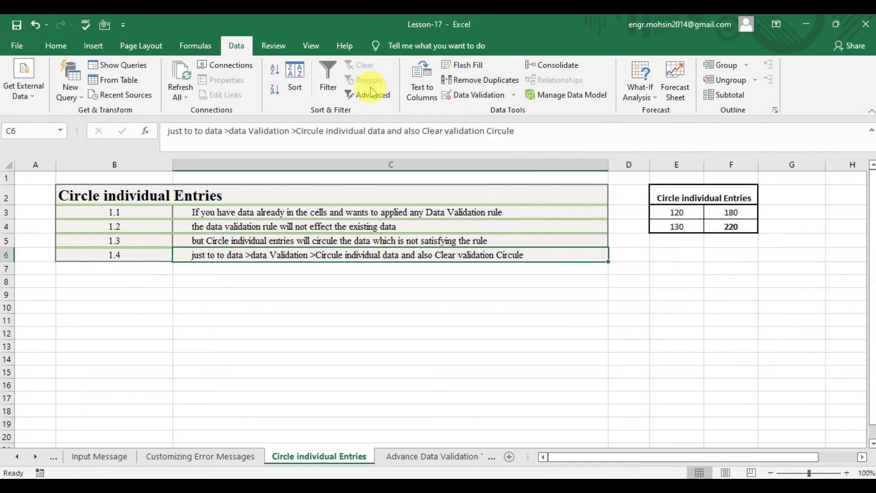
click(476, 94)
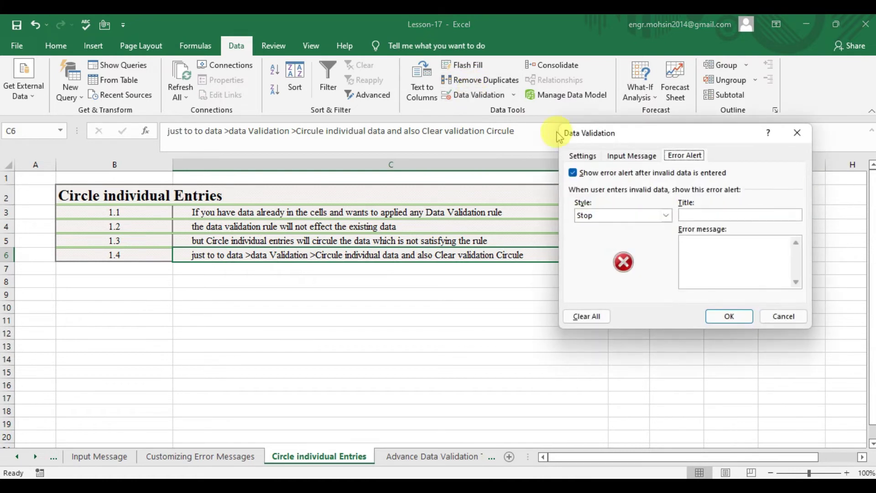
click(794, 132)
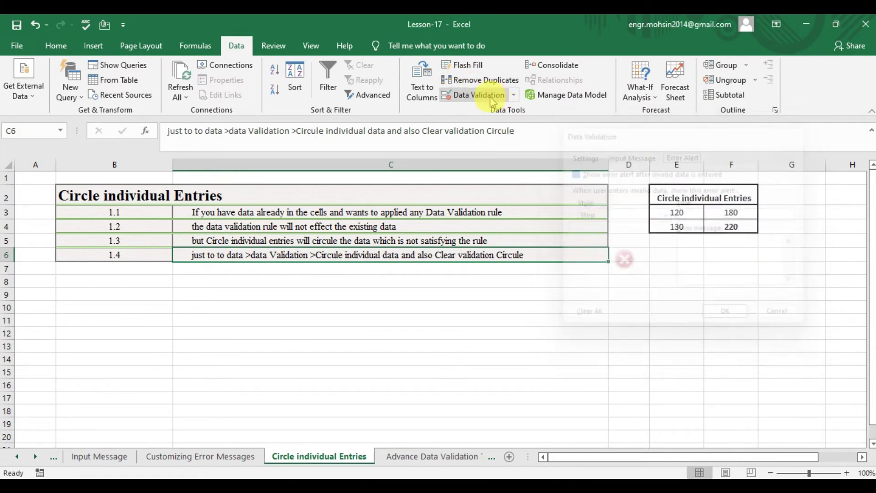
click(515, 95)
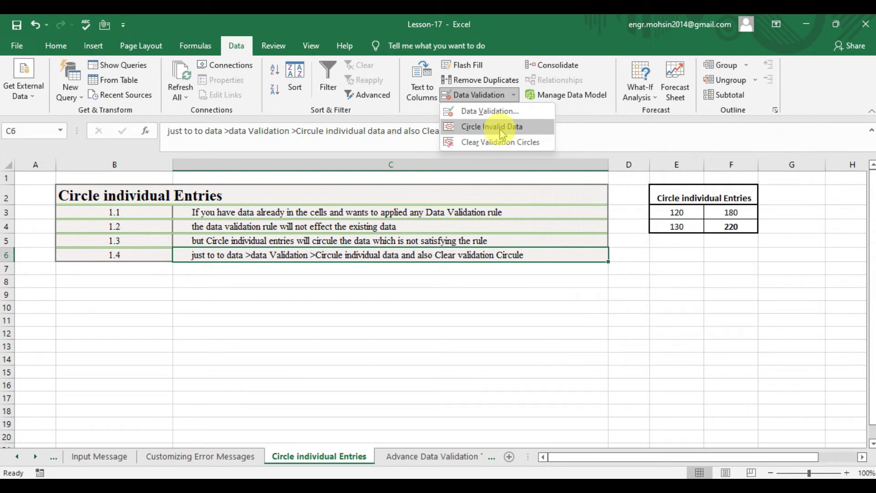
click(681, 229)
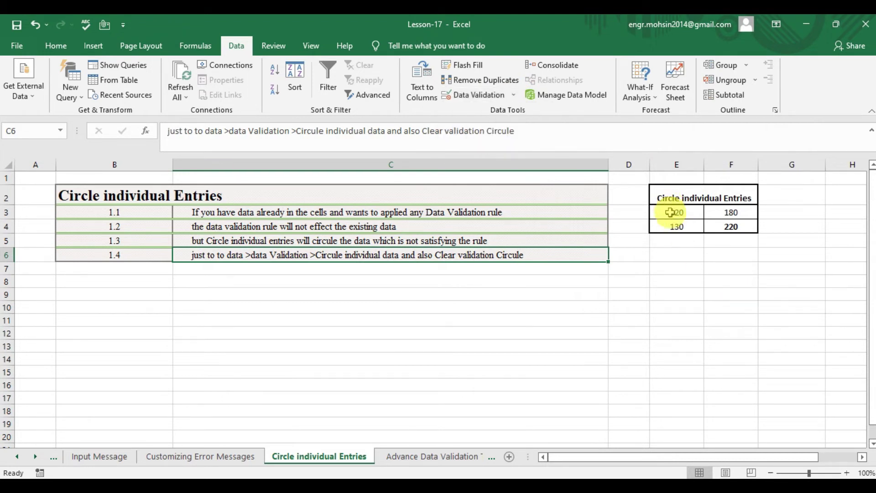
Apply the whole-number validation rule between 100 and 200 to E3:F4
click(669, 212)
key(shift+Right)
key(shift+Down)
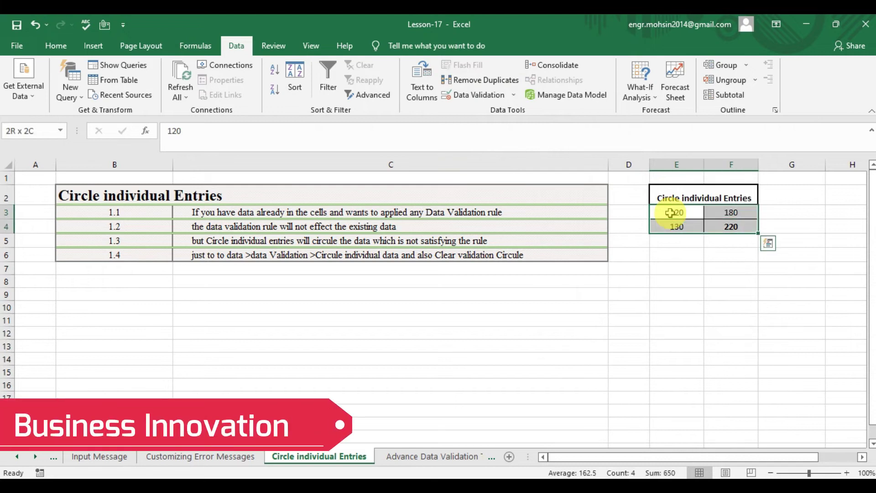
click(513, 95)
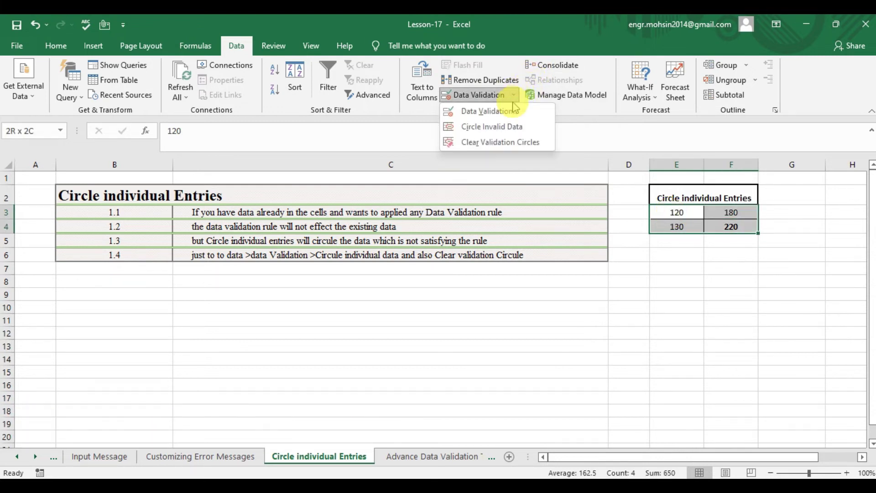
click(510, 111)
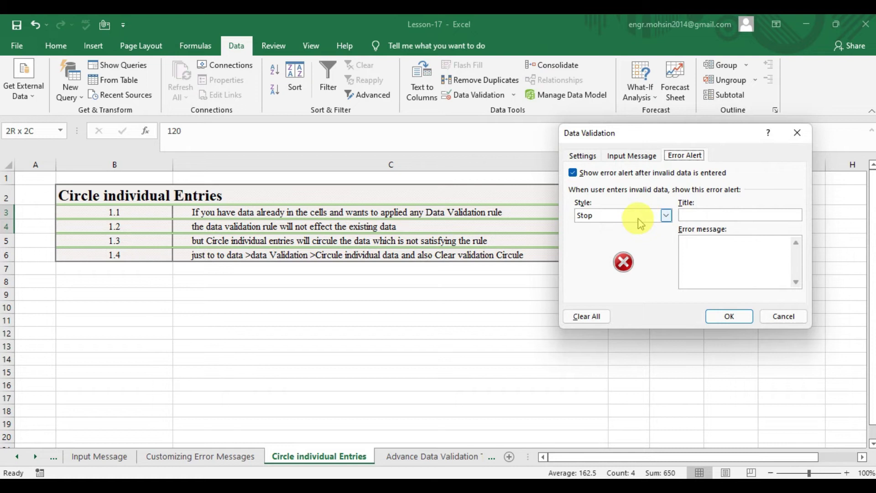
click(582, 156)
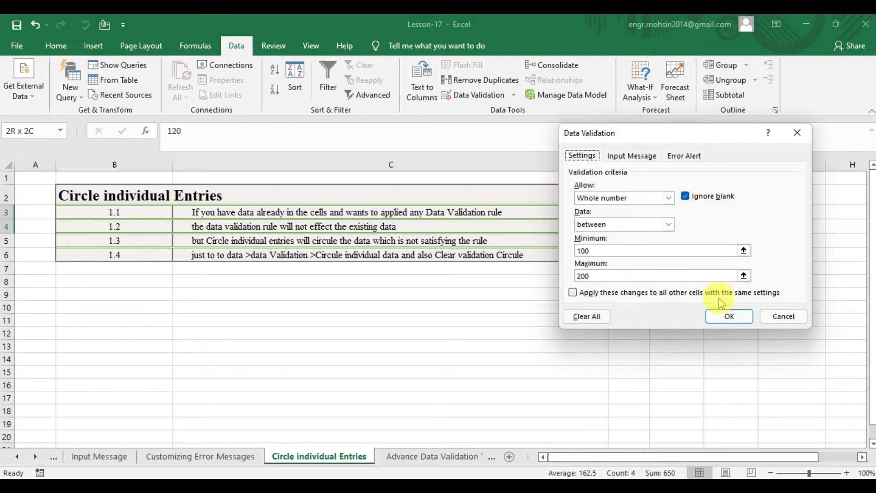
click(725, 316)
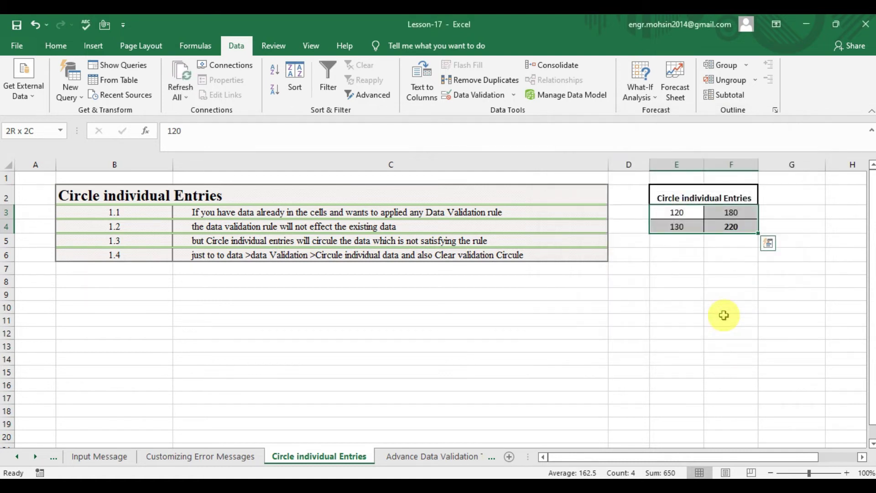
Check the 220 in F4, reselect E3:F4 and bring up the Data Validation options
click(678, 214)
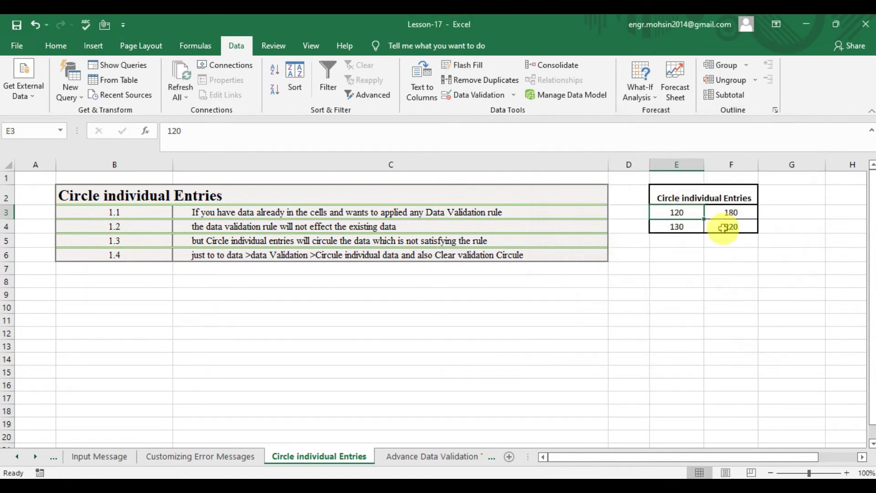
click(723, 227)
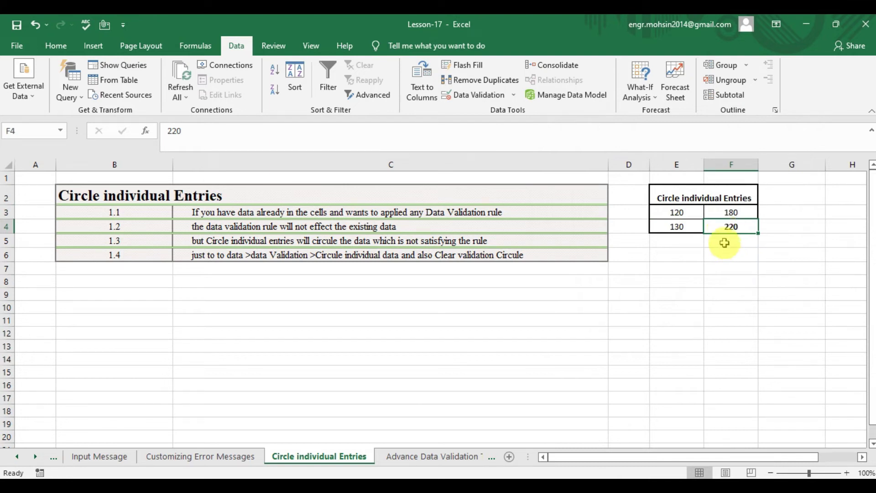
click(689, 210)
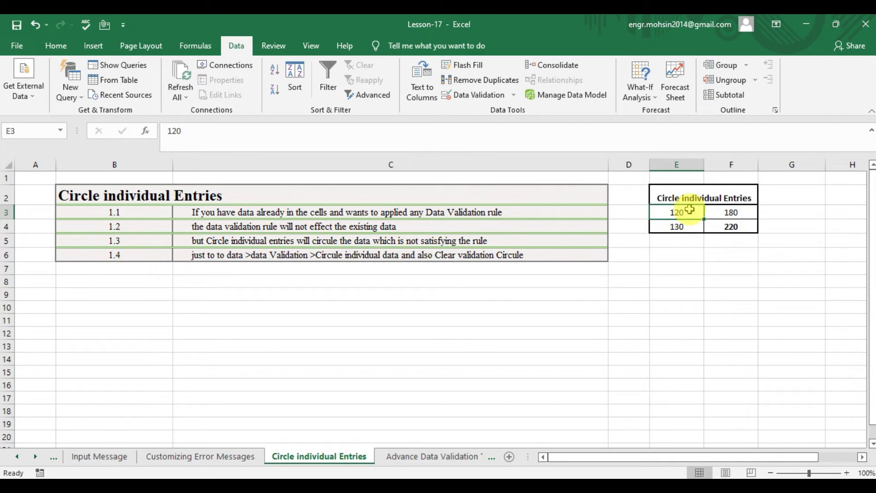
key(shift+Right)
key(shift+Down)
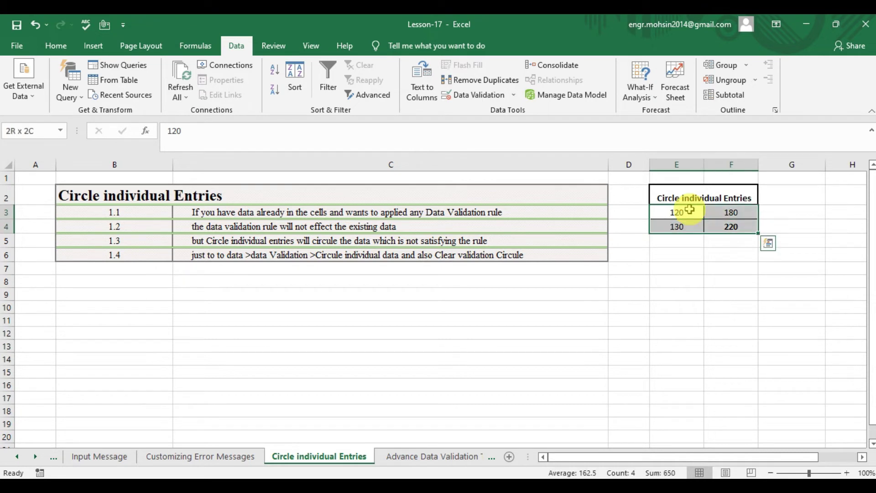
click(513, 94)
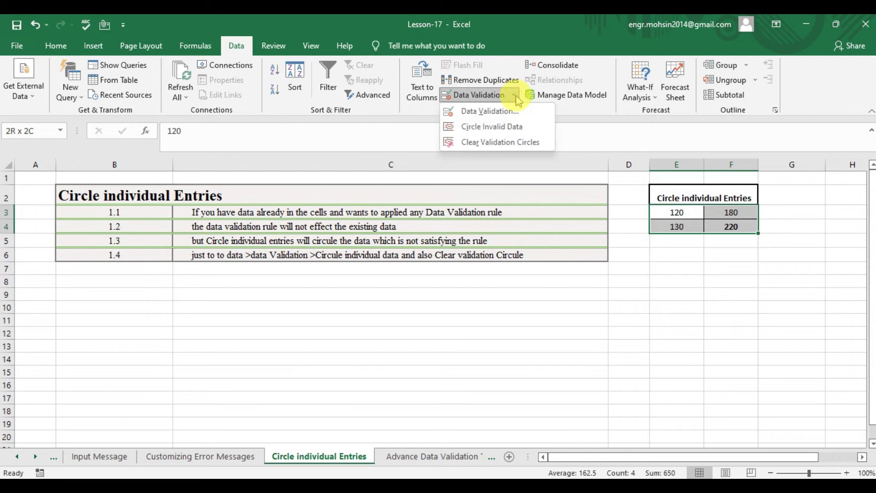
Circle the invalid data, marking the 220 entry in F4
click(494, 131)
click(725, 263)
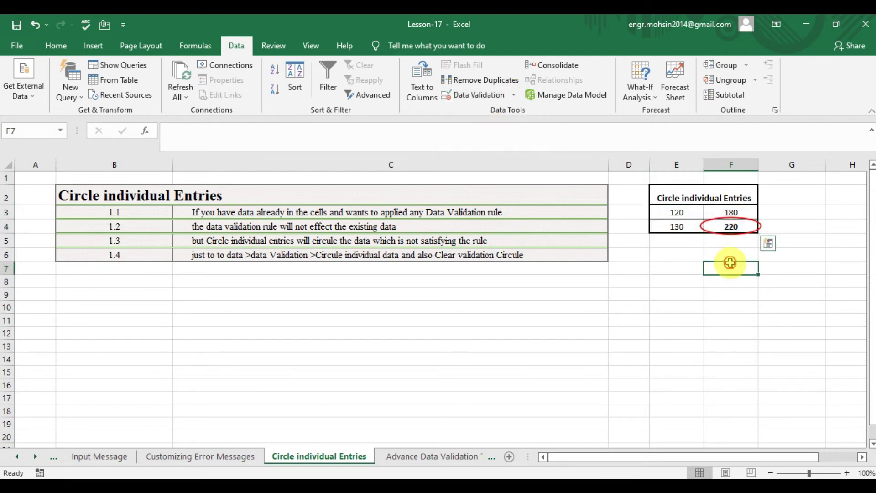
click(725, 228)
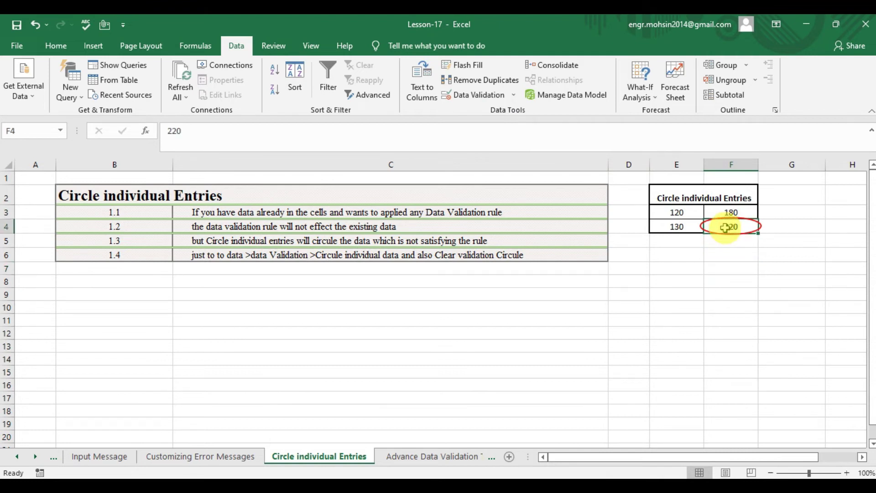
click(726, 240)
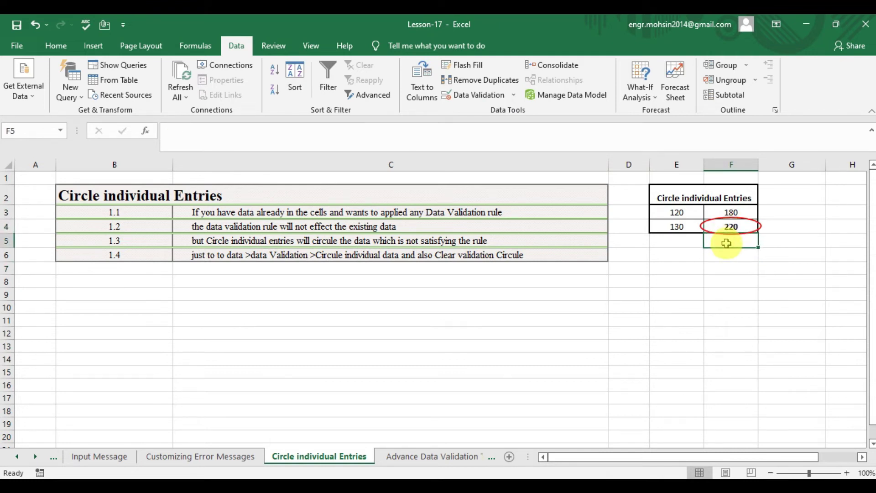
click(722, 225)
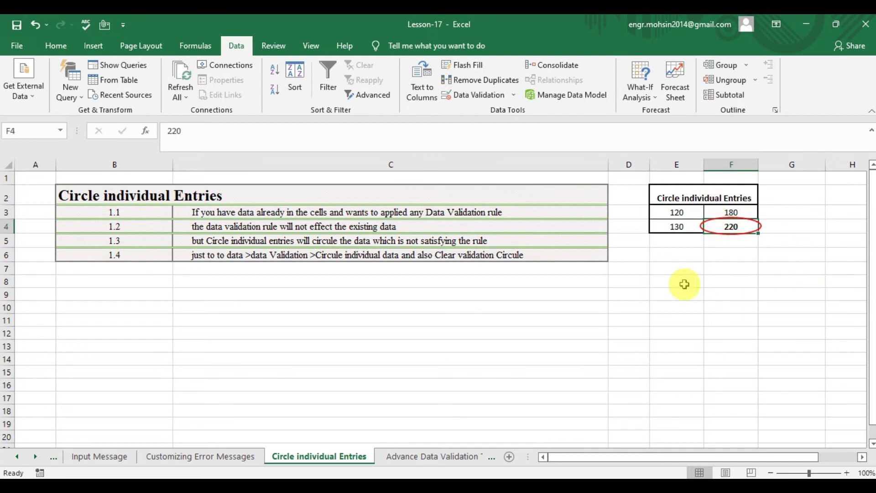
Clear the validation circle around 220 and switch to the Advance Data Validation Tricks sheet
click(513, 94)
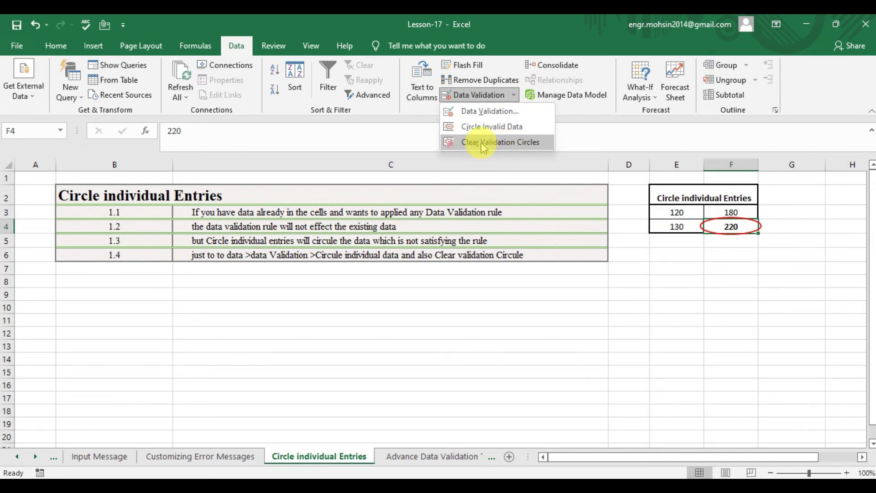
click(506, 147)
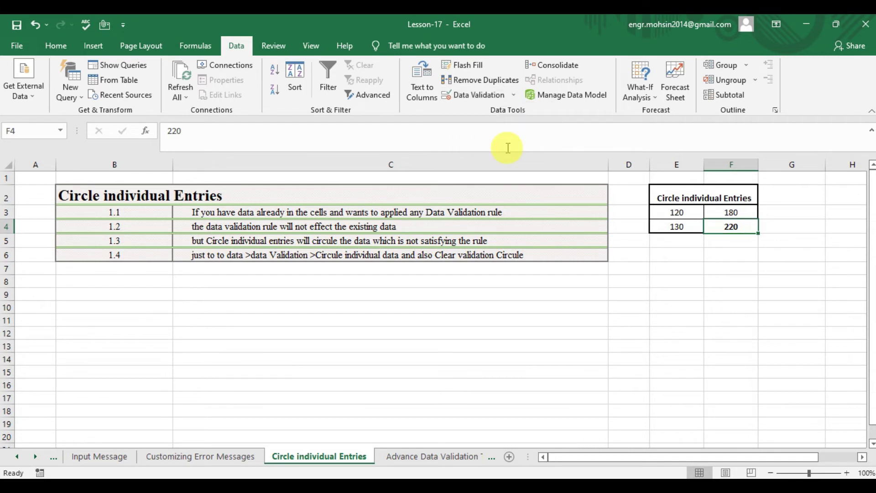
click(726, 243)
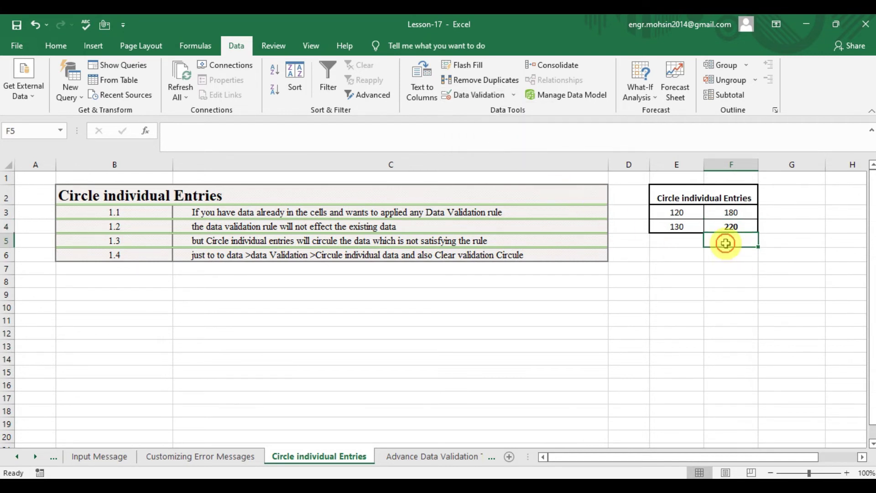
click(676, 226)
click(432, 456)
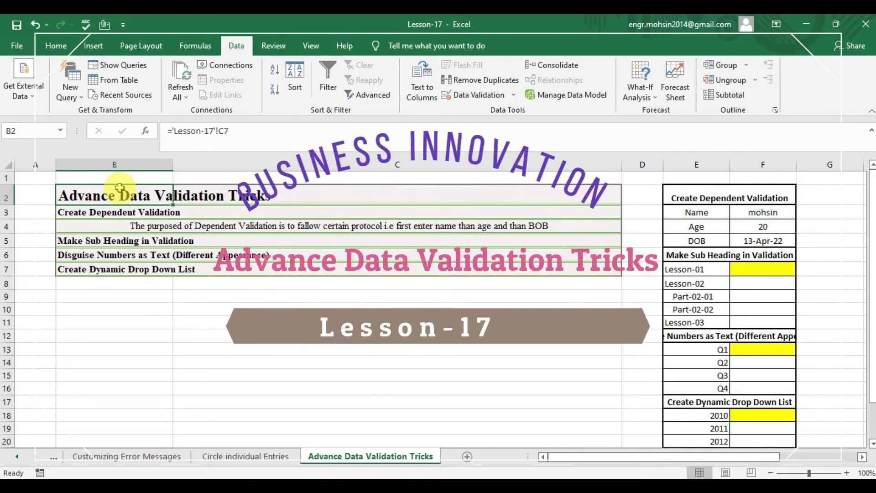
Review the Create Dependent Validation heading, its B4 explanation and the Name and Age labels
key(Down)
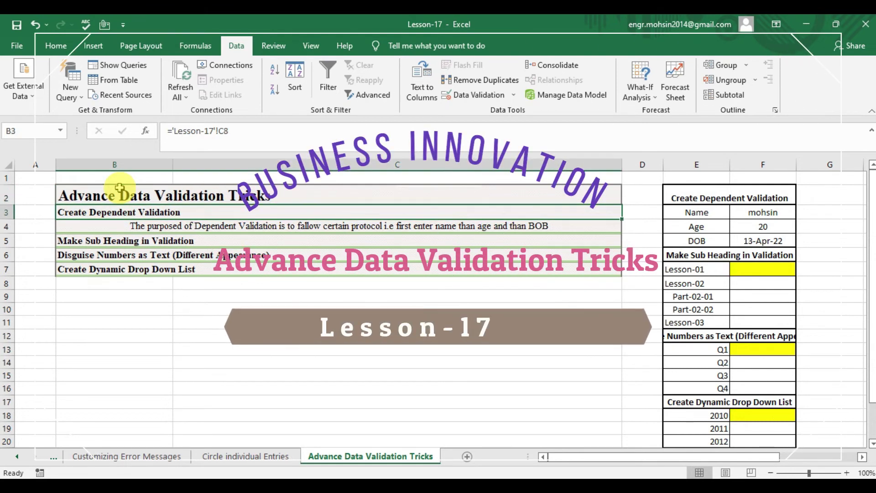
click(127, 227)
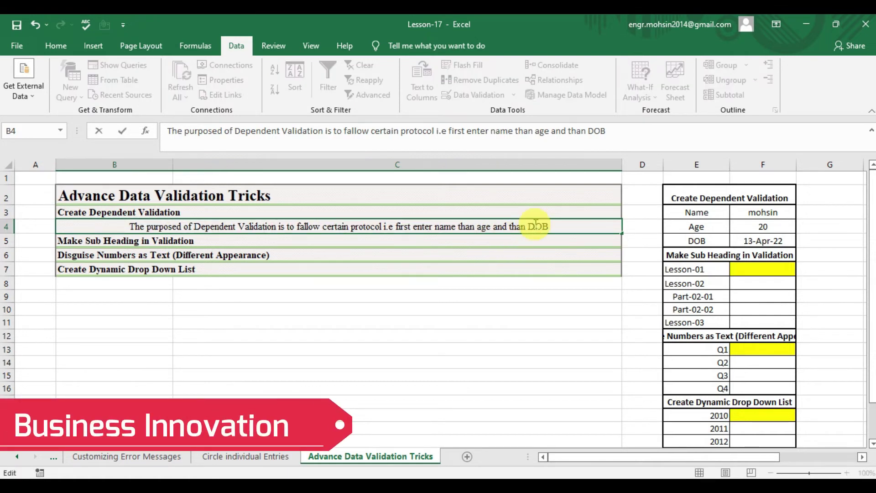
key(Return)
click(705, 215)
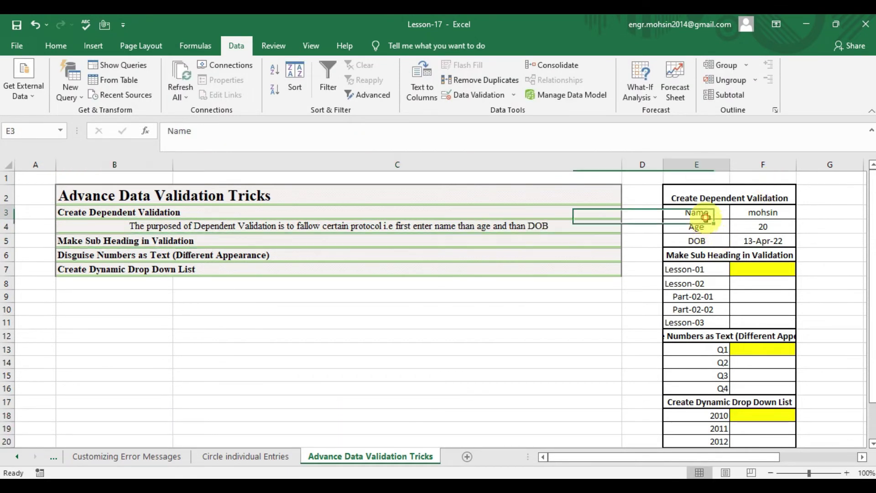
key(Down)
key(Up)
key(Up)
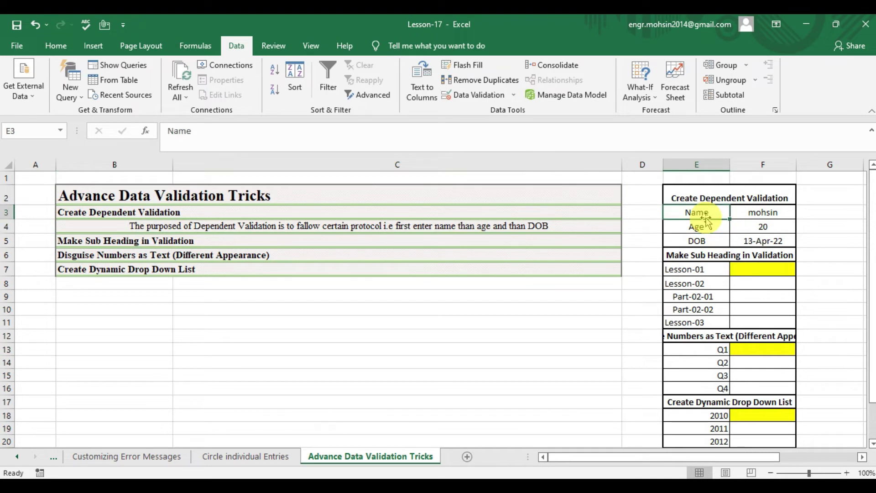
key(Down)
key(Down)
key(Up)
Select F3:F5 and delete the Name, Age and DOB values
key(Right)
key(Down)
key(Left)
key(Down)
key(Right)
key(Up)
key(Up)
key(shift+Down)
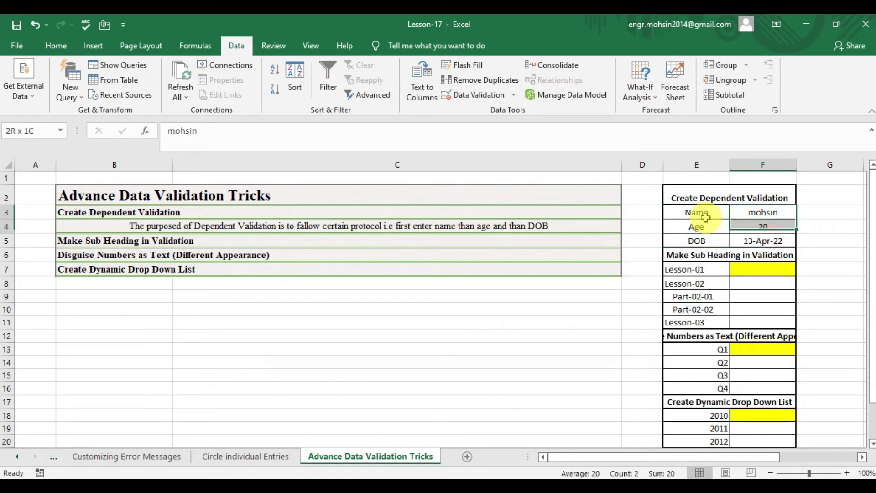
key(shift+Down)
key(Delete)
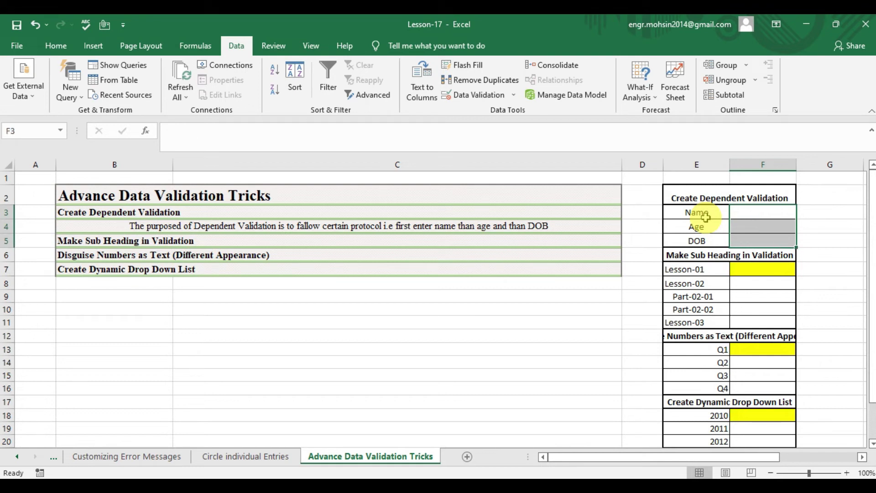
key(Up)
key(Down)
key(Down)
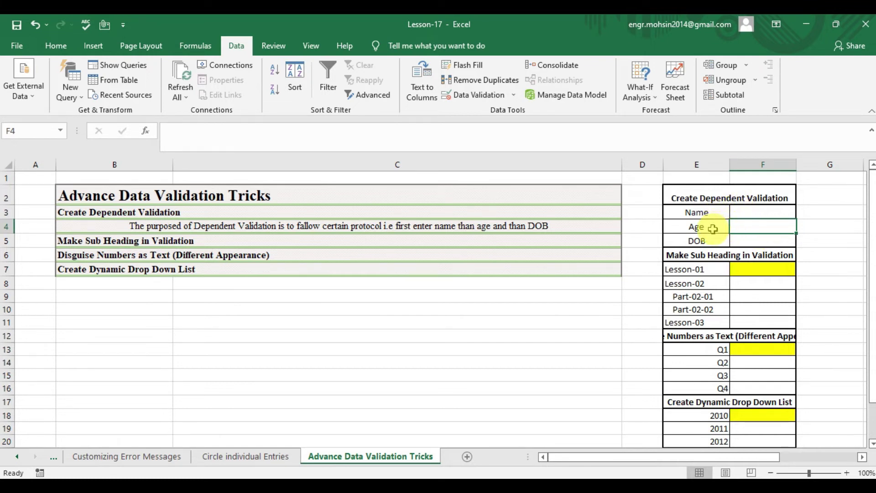
Check the empty Name, Age and DOB cells, then bring up Data Validation for F4
click(757, 213)
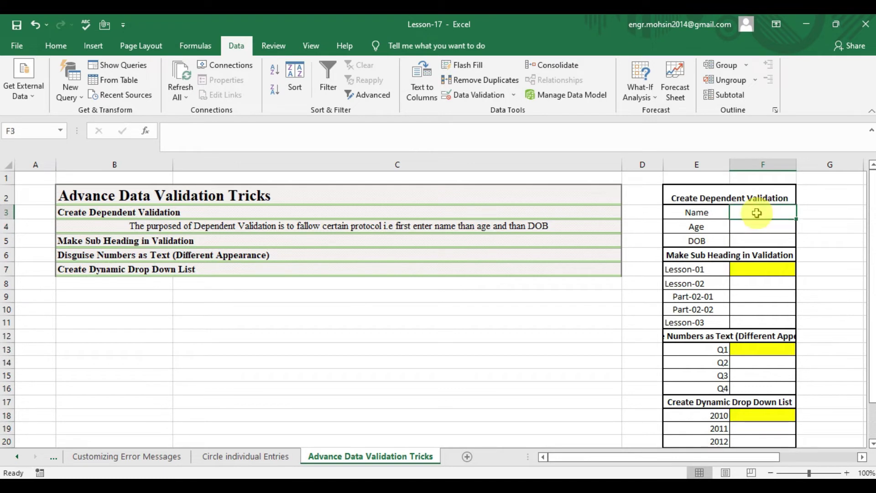
click(752, 227)
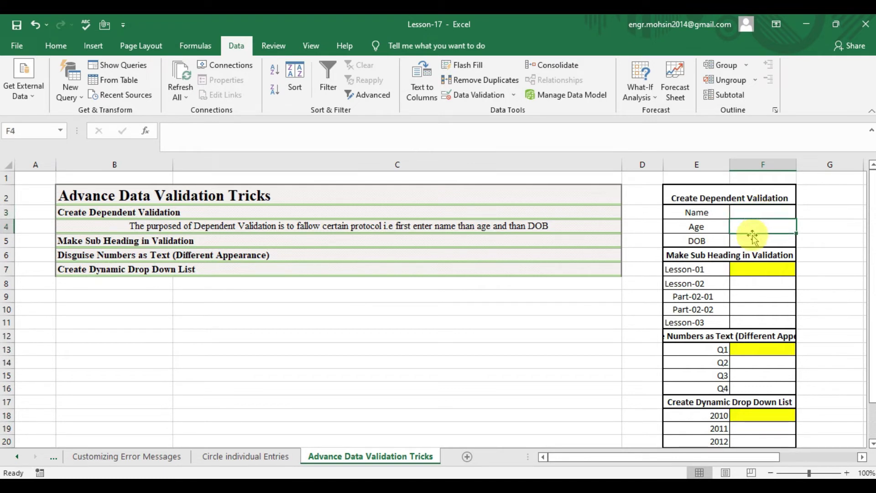
click(750, 243)
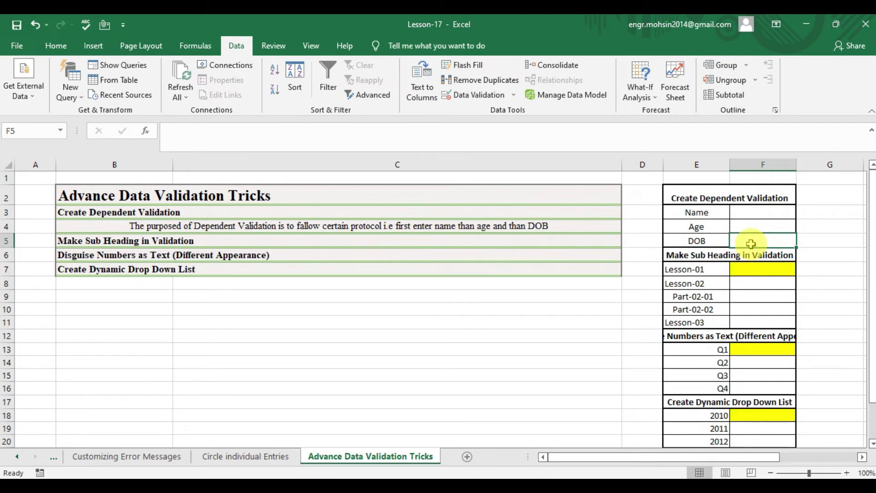
click(740, 223)
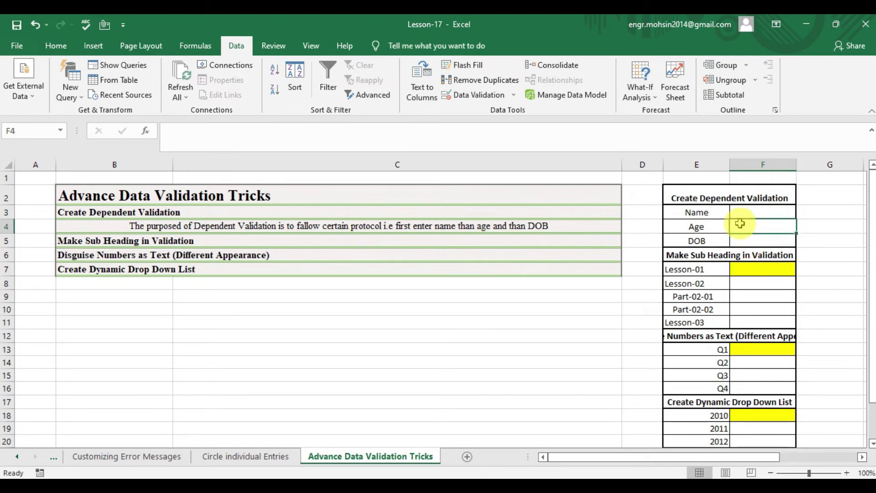
click(758, 239)
click(769, 225)
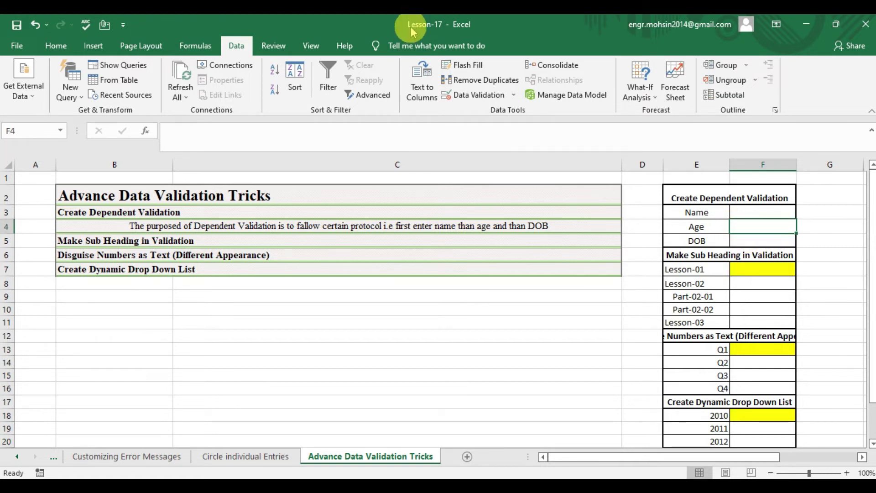
click(514, 95)
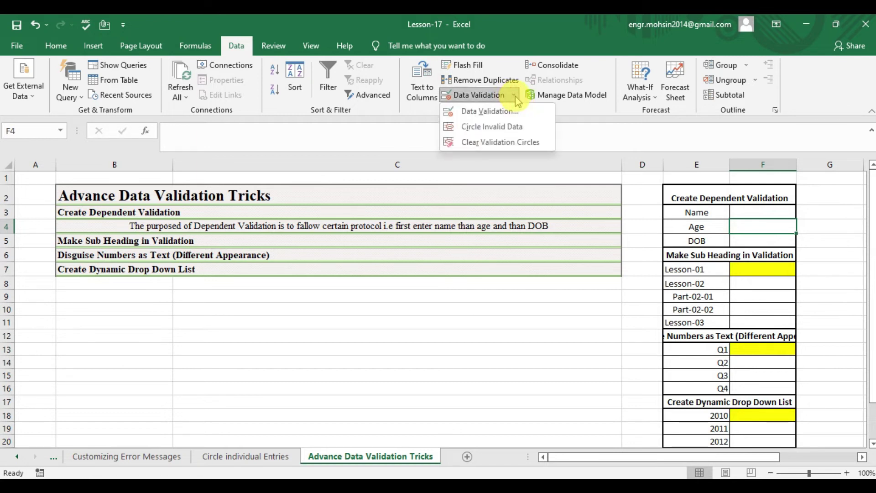
Give F4 a Custom validation formula on absolute $F$3, then try entering age 23
click(501, 112)
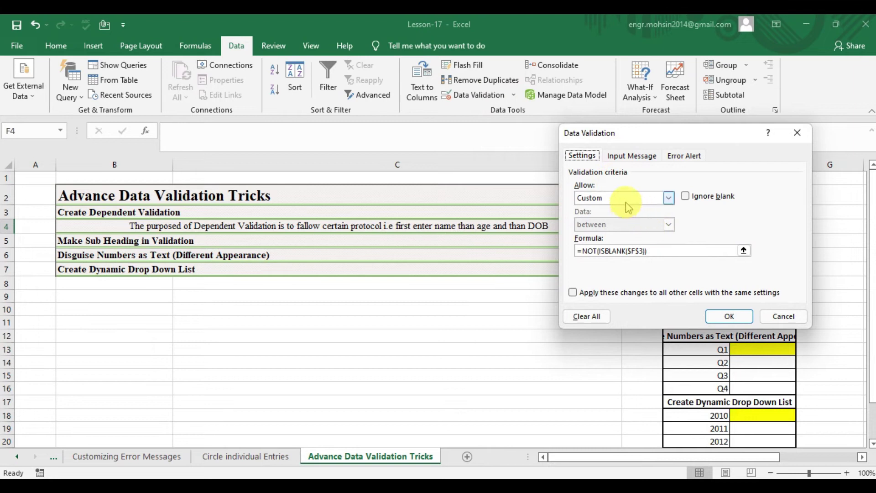
click(670, 197)
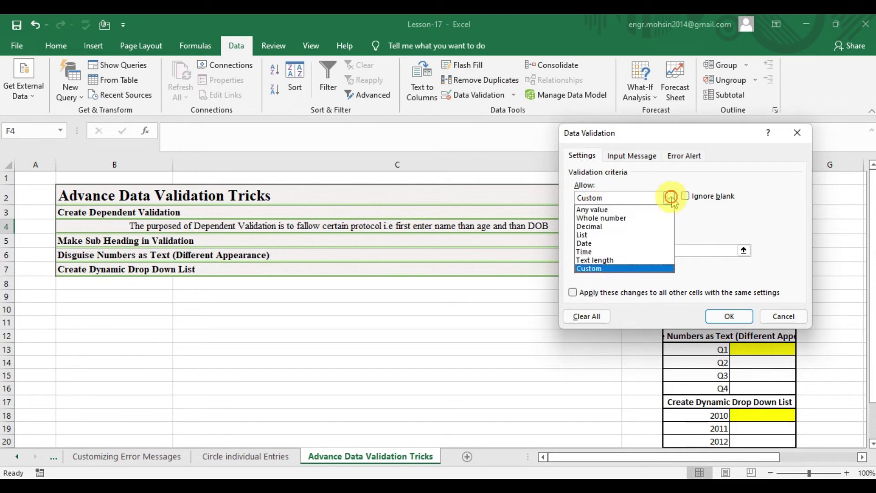
click(613, 269)
click(652, 252)
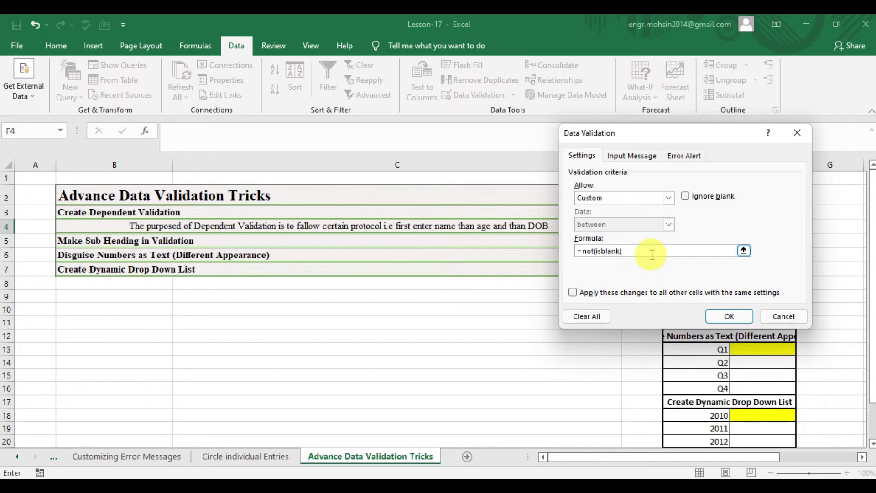
drag(682, 130, 478, 128)
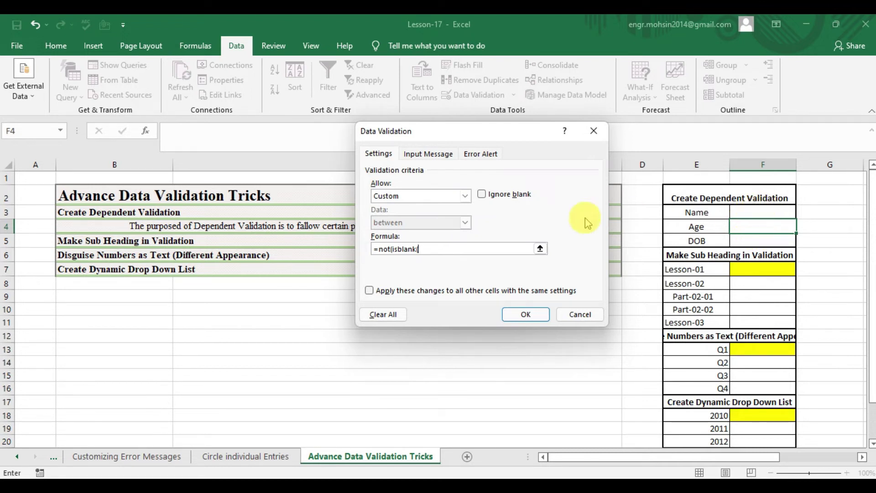
click(751, 212)
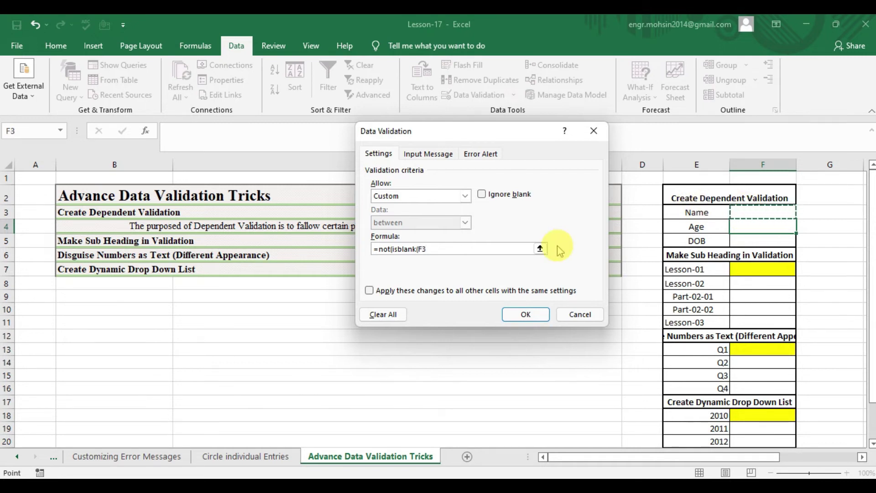
key(F4)
text()))
key(Return)
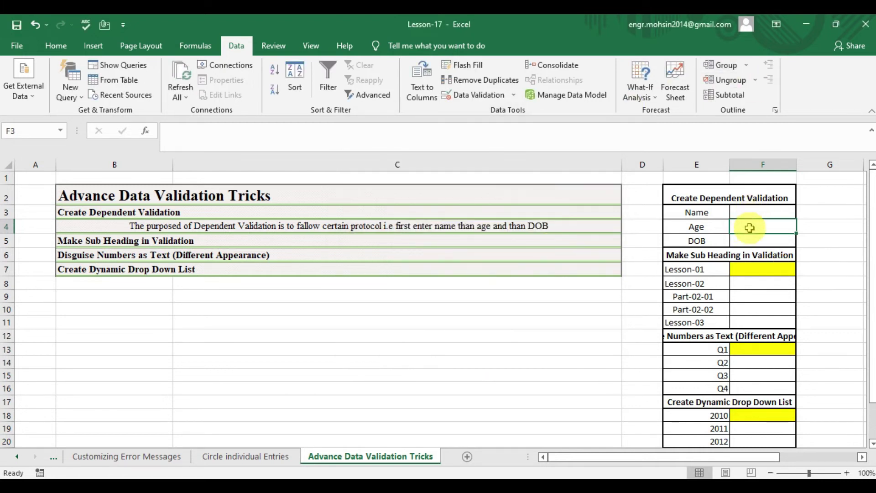
text(23)
key(Return)
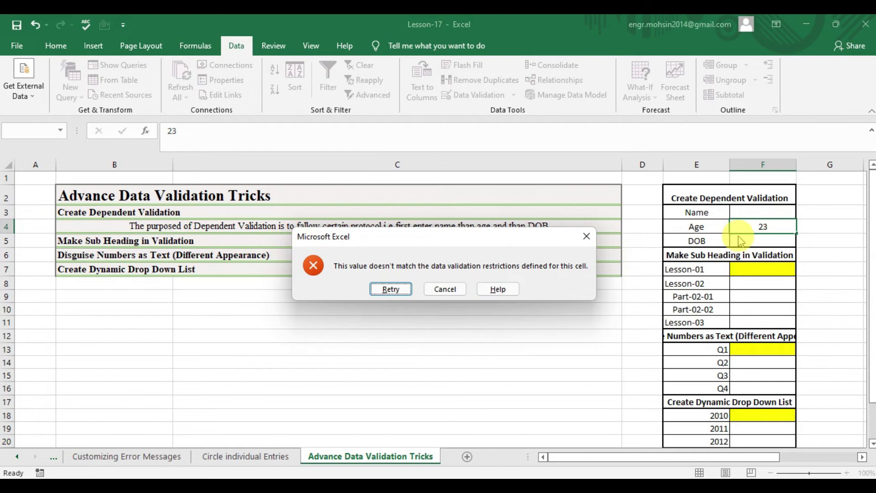
Cancel the rejected age, then enter a name in F3 and 23 in F4
click(446, 289)
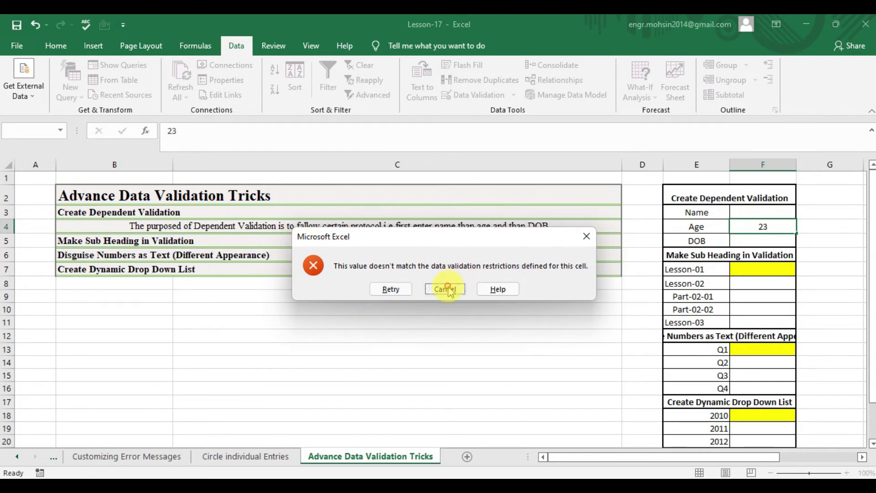
click(750, 212)
text(m)
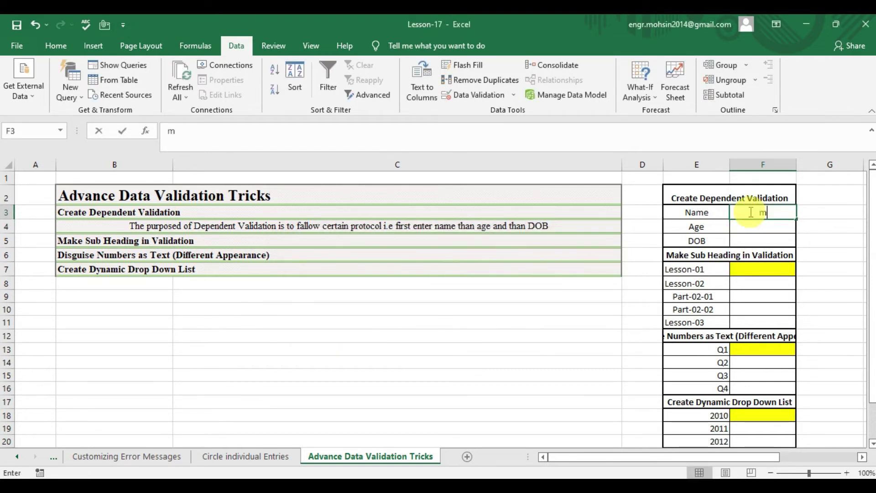
text(ohsin)
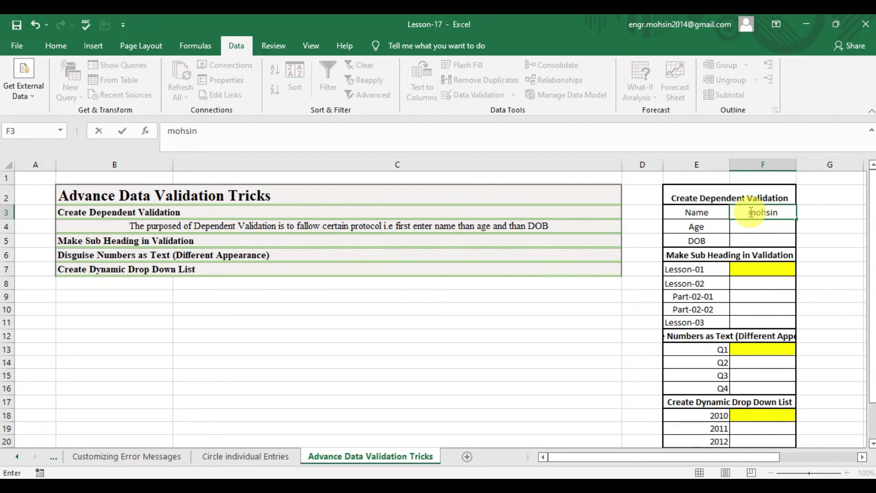
key(Return)
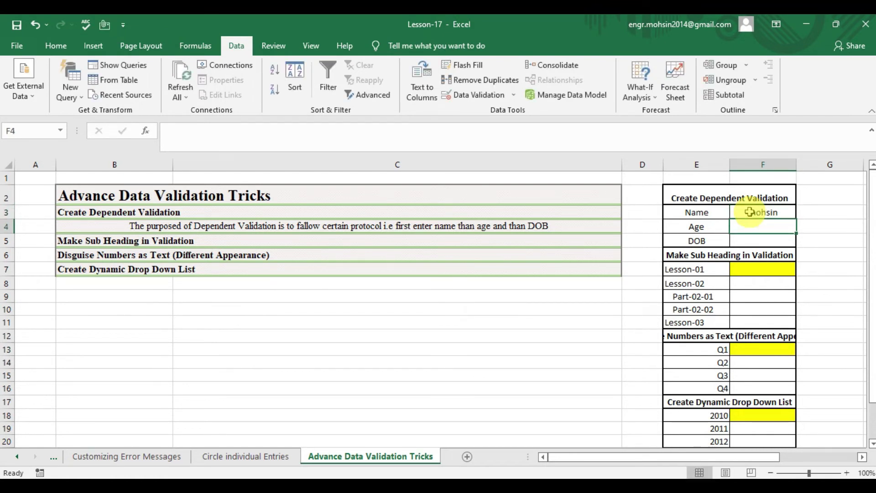
text(23)
key(Return)
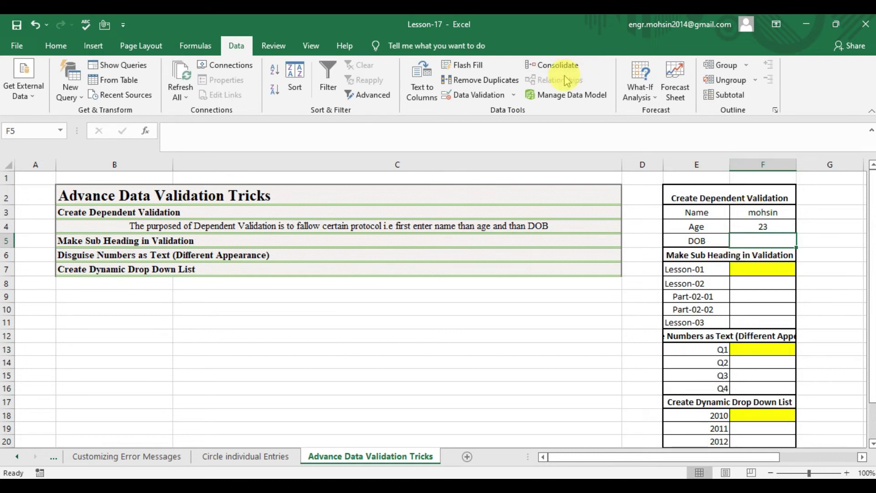
click(511, 95)
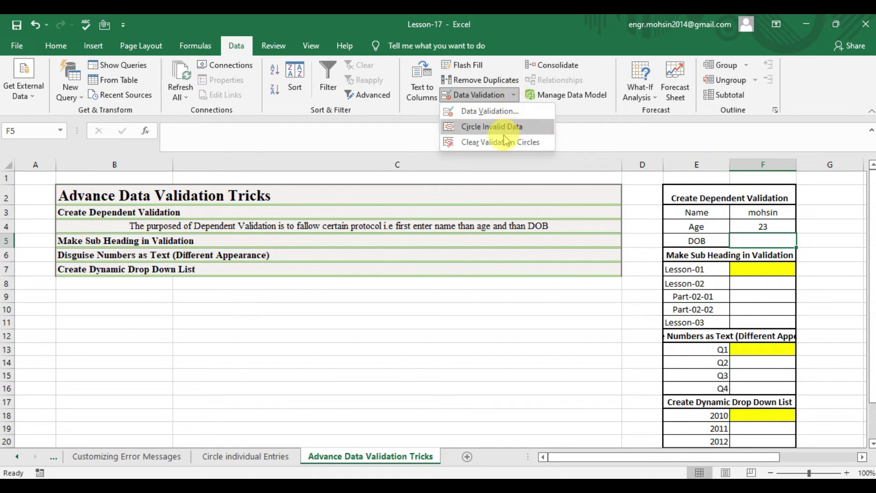
click(490, 110)
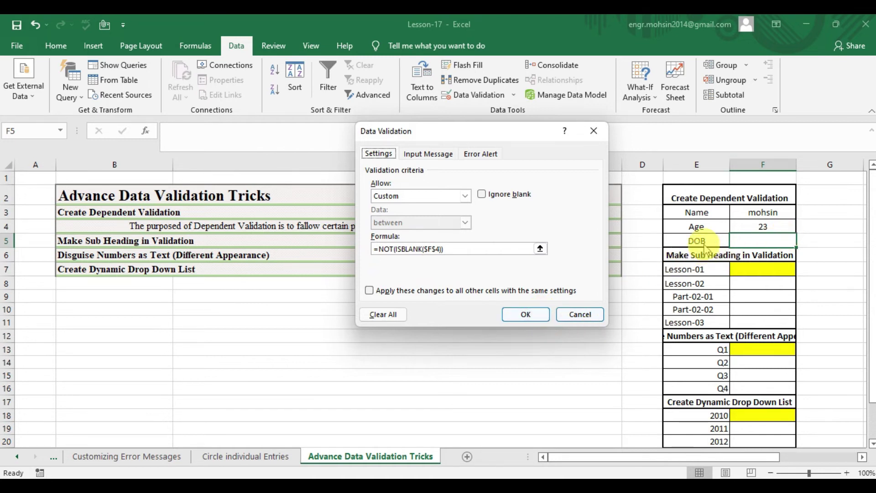
click(526, 313)
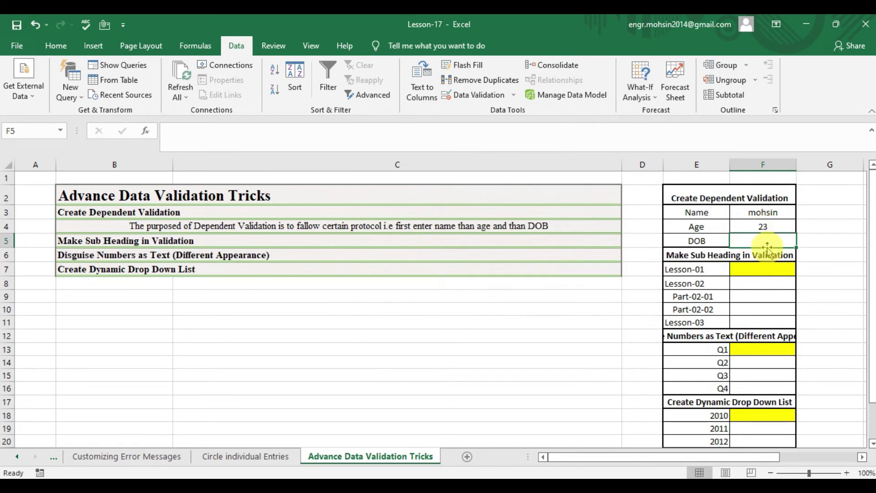
Enter 13apr1992 as the DOB in F5, stored as 13-Apr-92
text(13a)
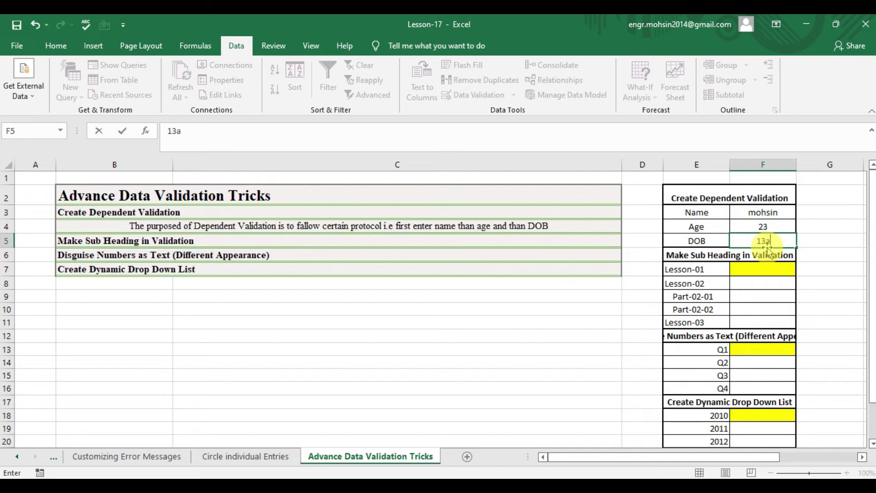
text(pr1992)
key(Return)
click(764, 239)
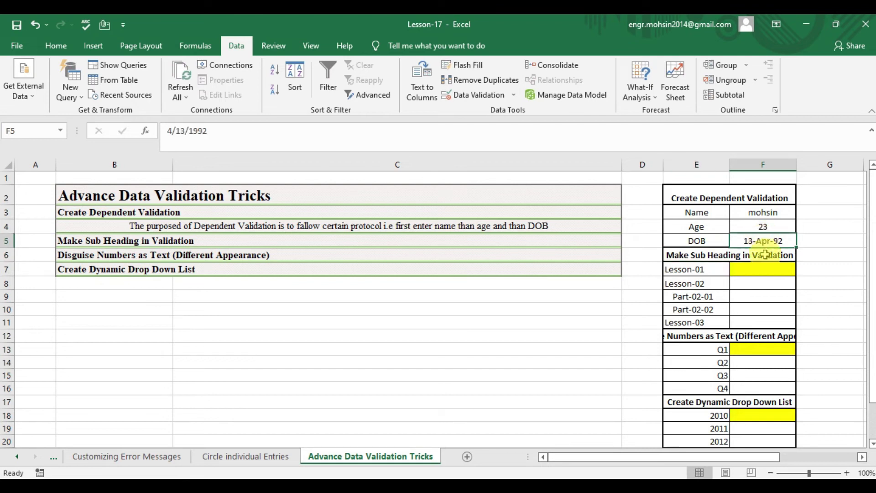
Empty the Age cell, then confirm a new DOB entry is rejected and cancel it
click(763, 228)
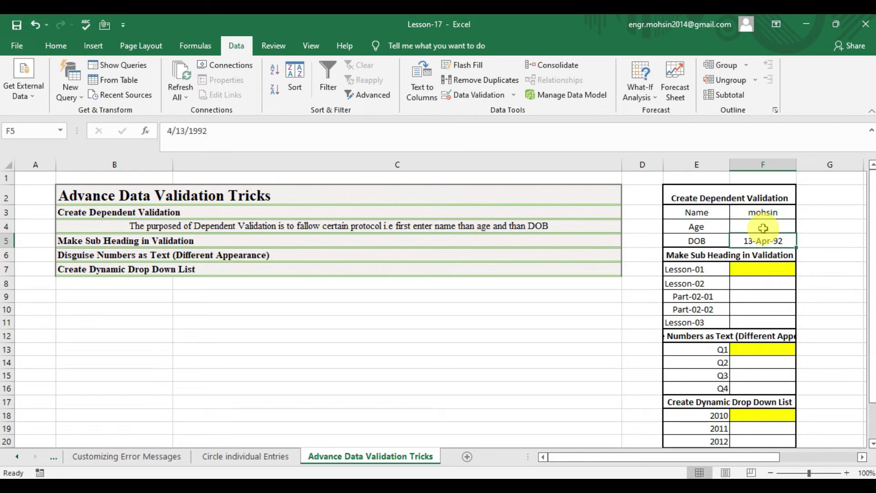
text(13apr)
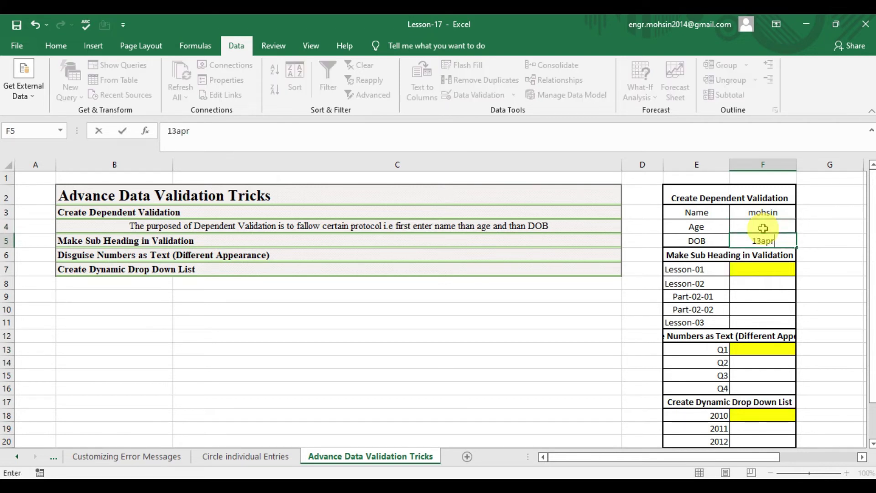
key(Return)
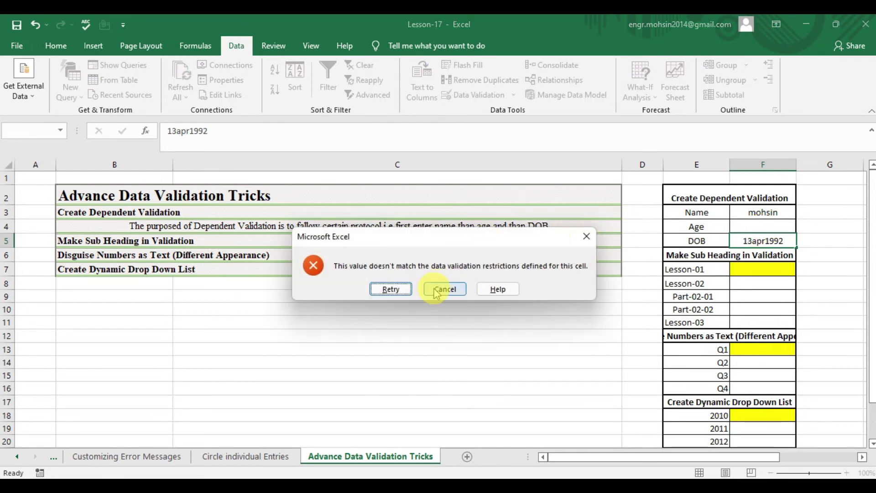
click(498, 289)
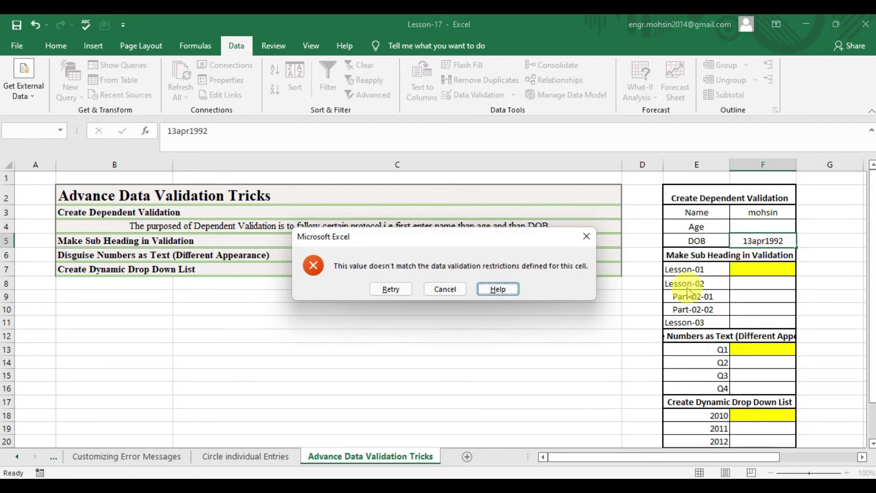
key(Escape)
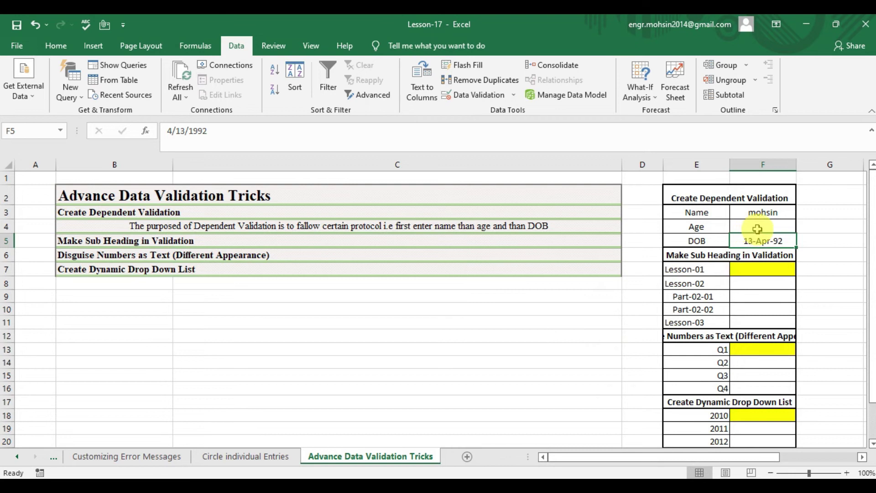
click(742, 226)
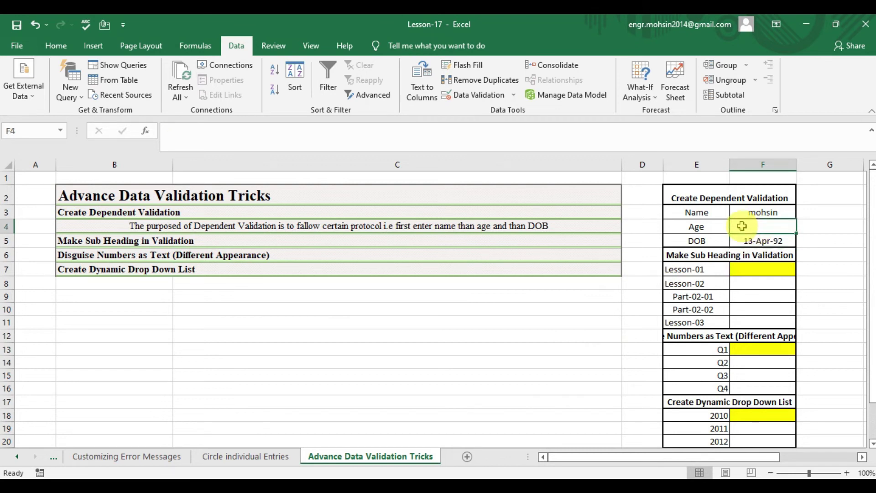
key(Return)
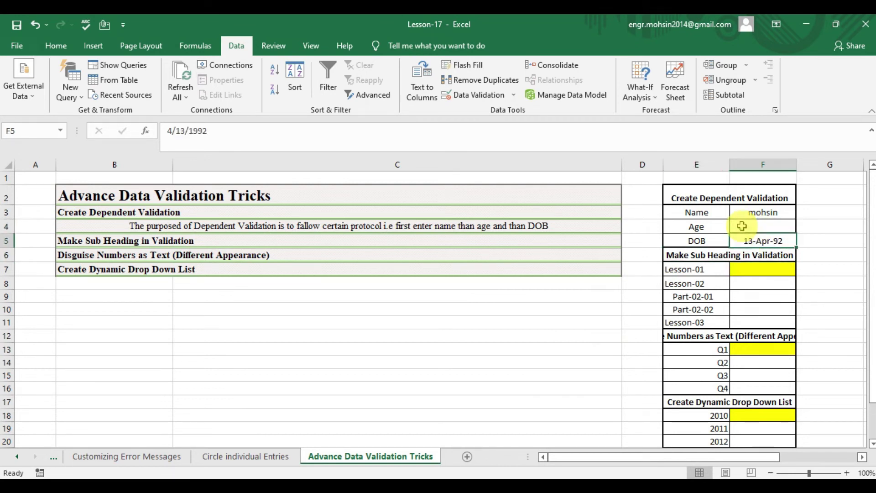
Review the lesson sub-headings Lesson-01 through Lesson-03 in E7:E11
click(162, 238)
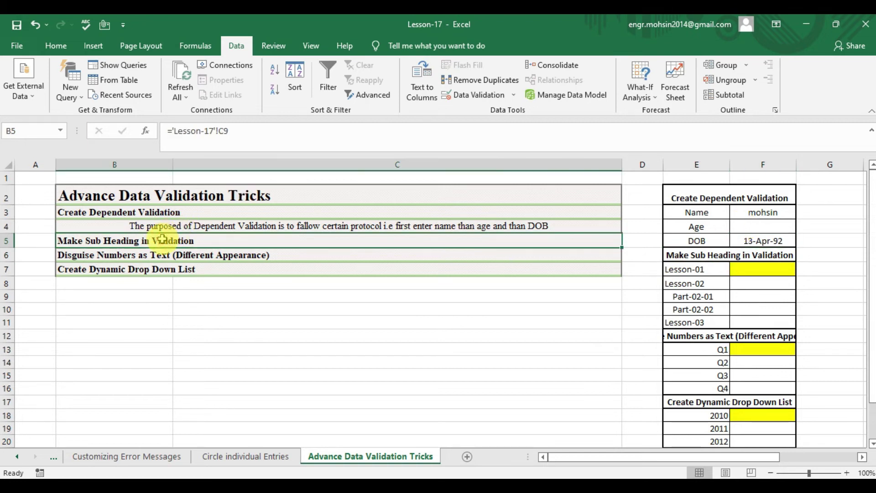
click(710, 294)
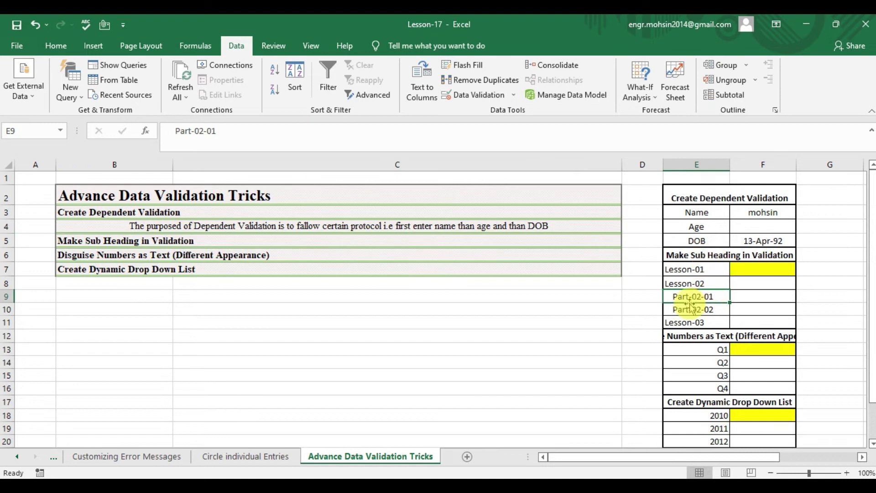
click(693, 269)
key(shift+Down)
key(shift+Down)
key(Up)
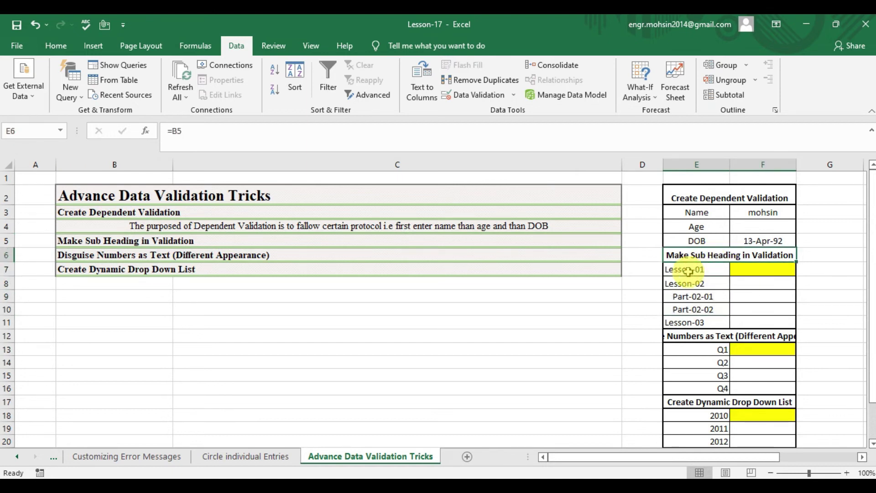
click(688, 296)
key(Down)
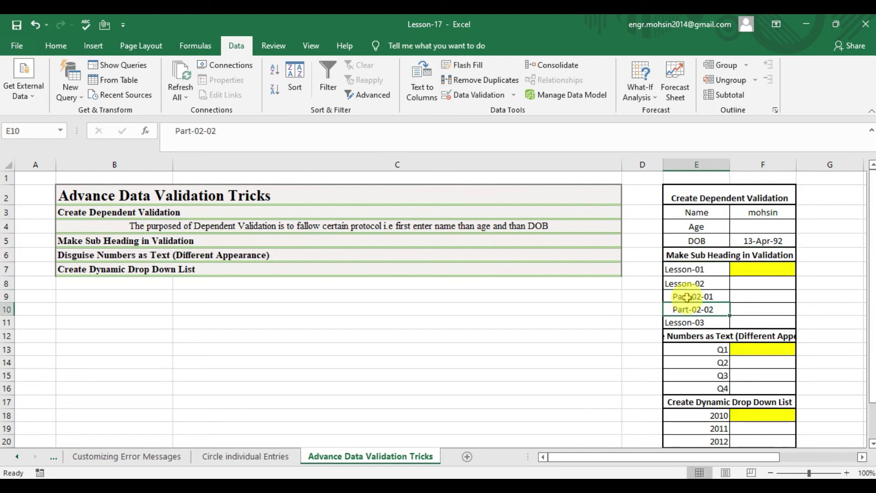
key(Down)
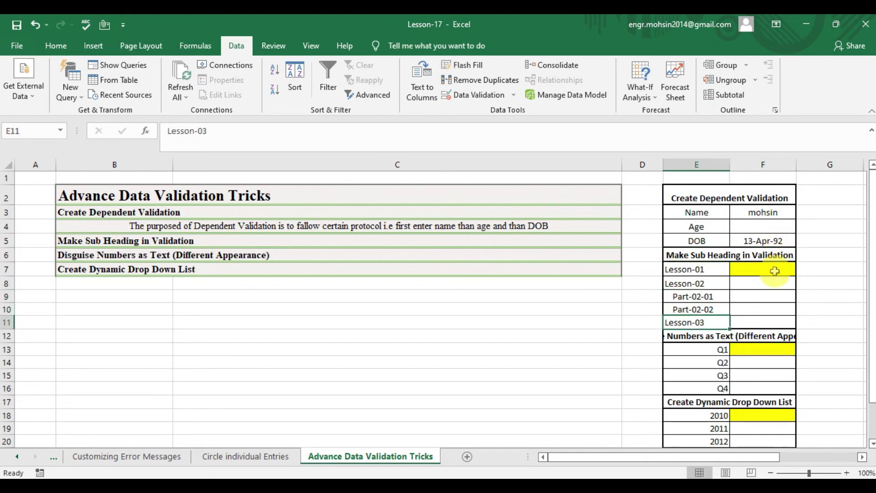
click(696, 268)
drag(697, 268, 694, 322)
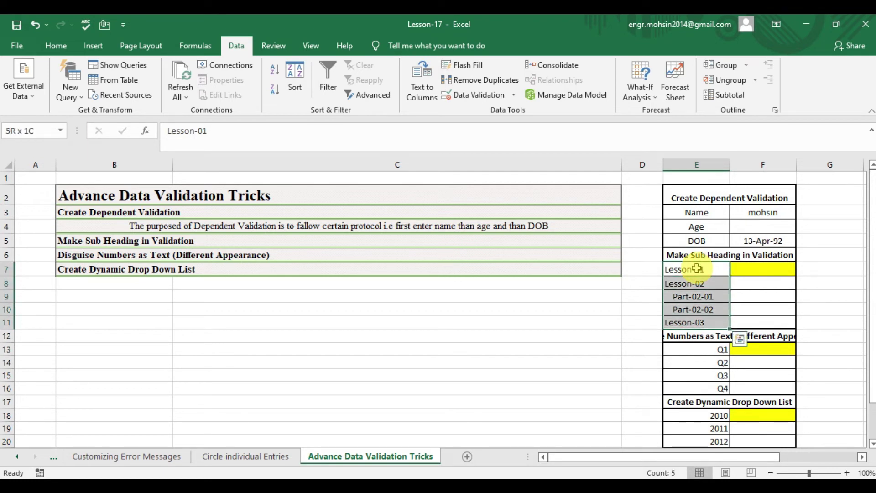
Give F7 list validation with source $E$7:$E$11 and show its dropdown
click(745, 268)
click(488, 102)
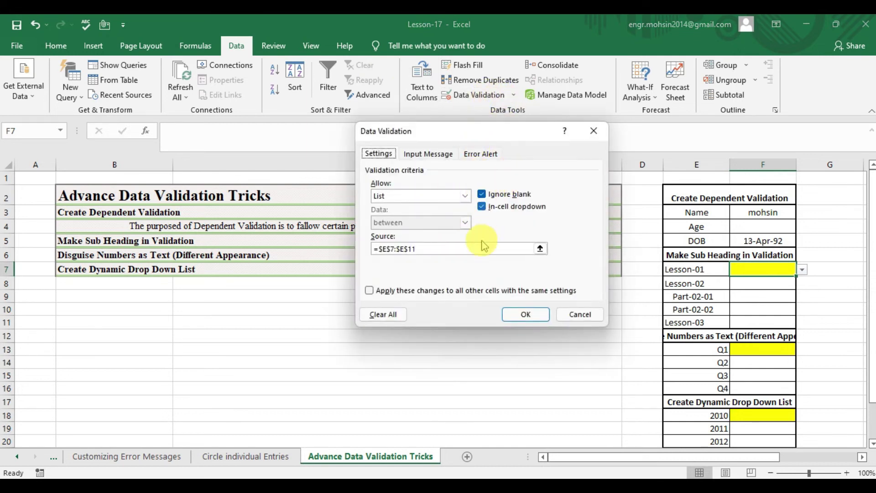
click(540, 248)
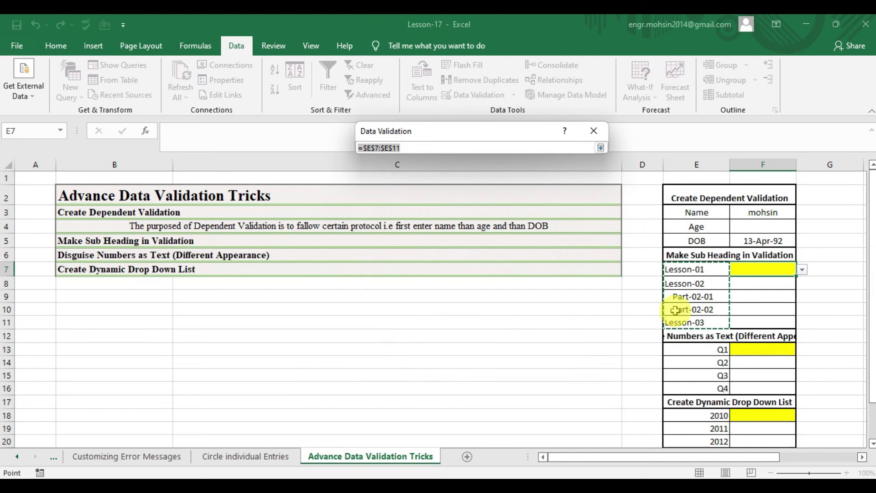
click(601, 147)
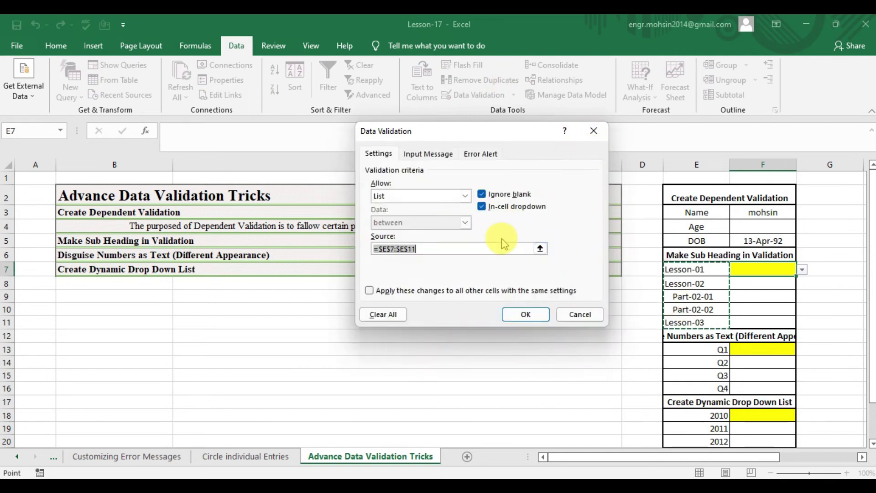
click(518, 318)
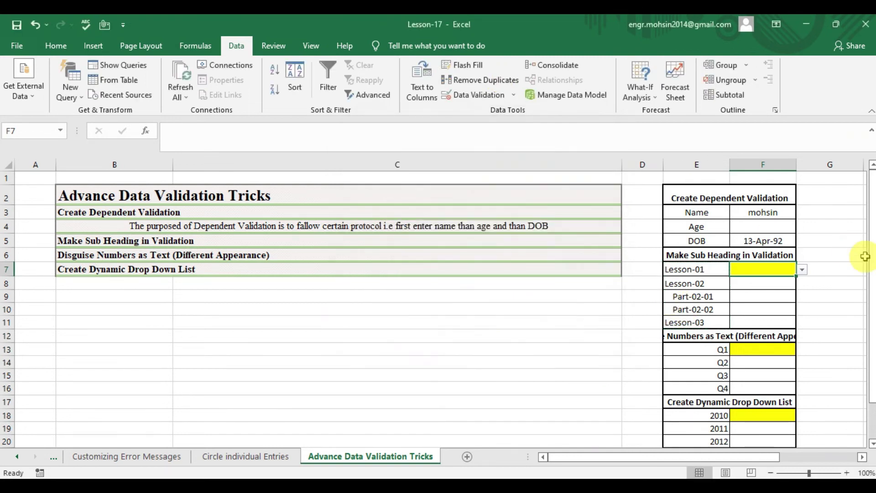
click(801, 270)
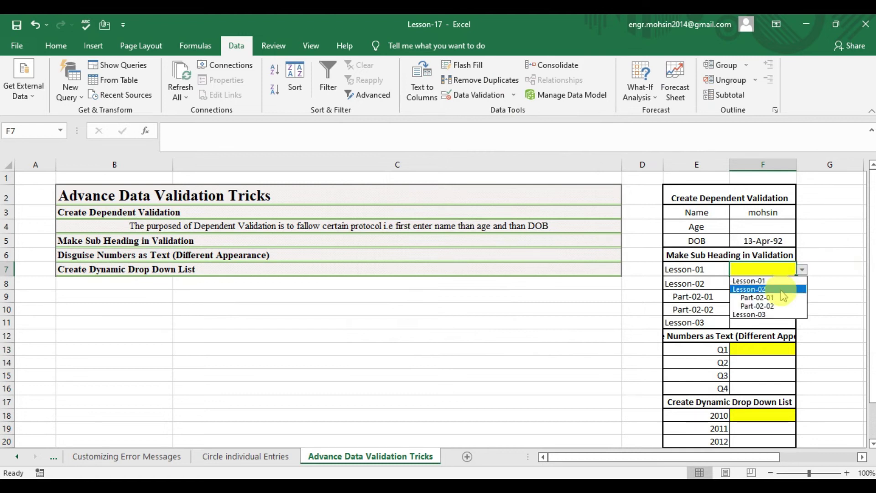
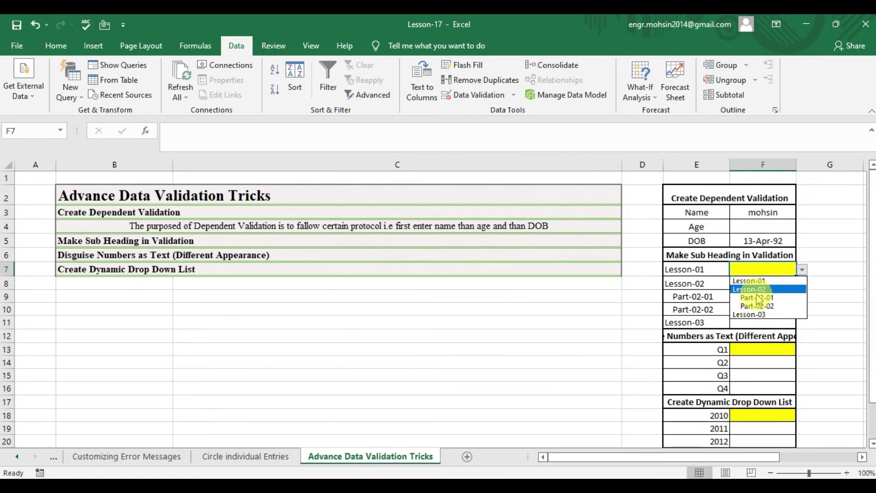
Delete the extra leading spaces before the Part-02-01 entry in E9
click(673, 301)
click(671, 297)
double_click(671, 297)
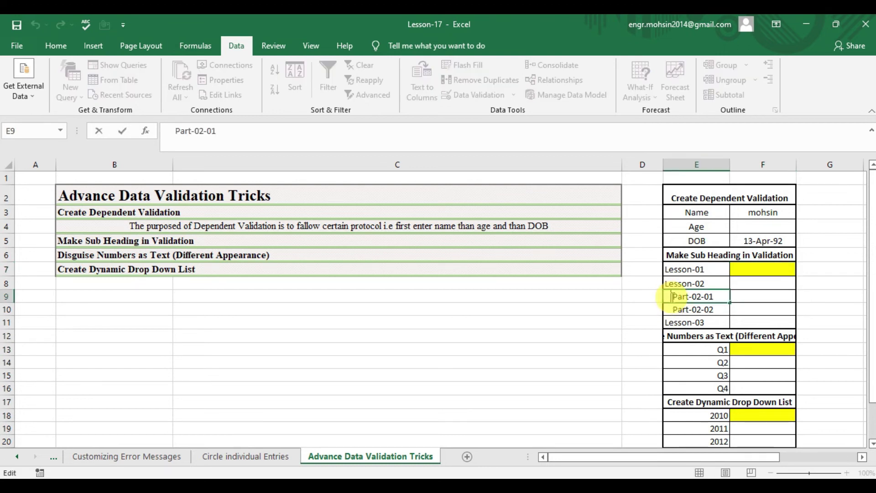
key(BackSpace)
key(BackSpace)
key(BackSpace)
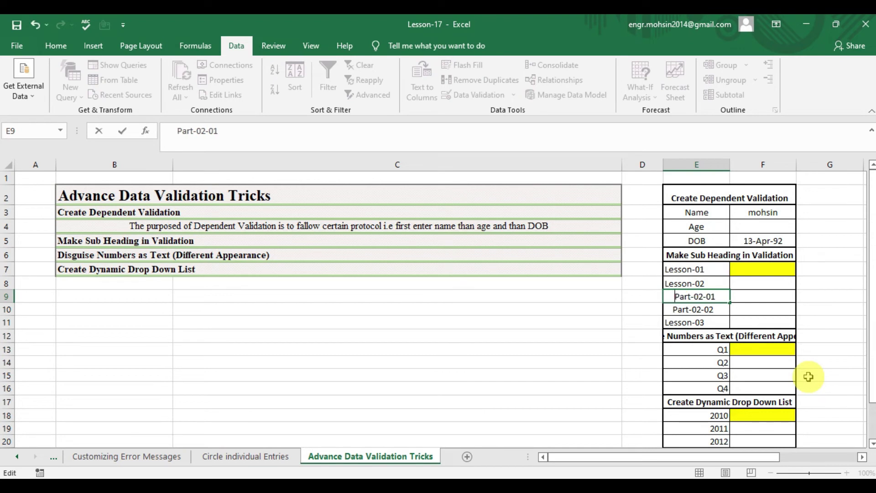
click(674, 308)
double_click(674, 309)
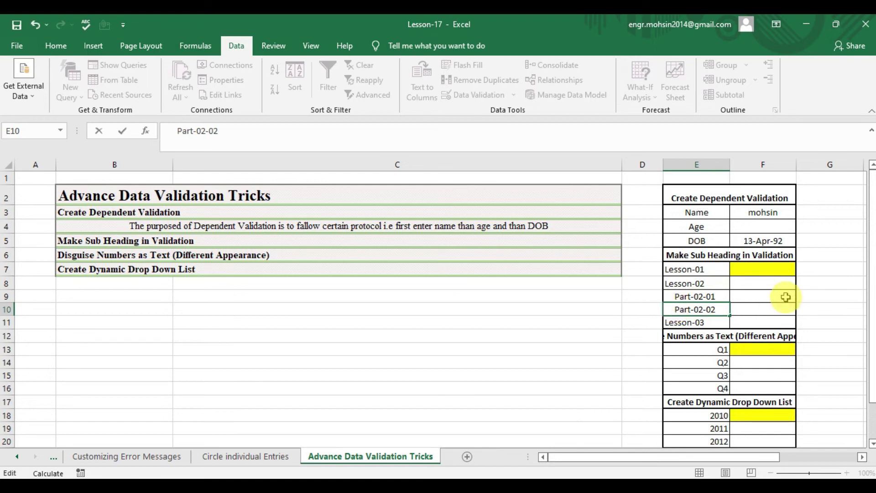
click(784, 268)
Check that F7's dropdown shows Lesson-01 to Lesson-03 with indented Part-02 sub-headings
click(802, 272)
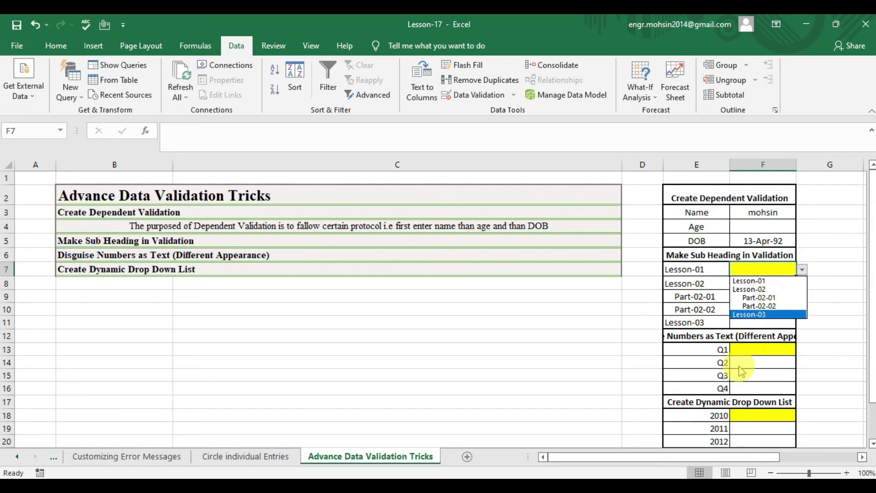
click(701, 356)
click(191, 261)
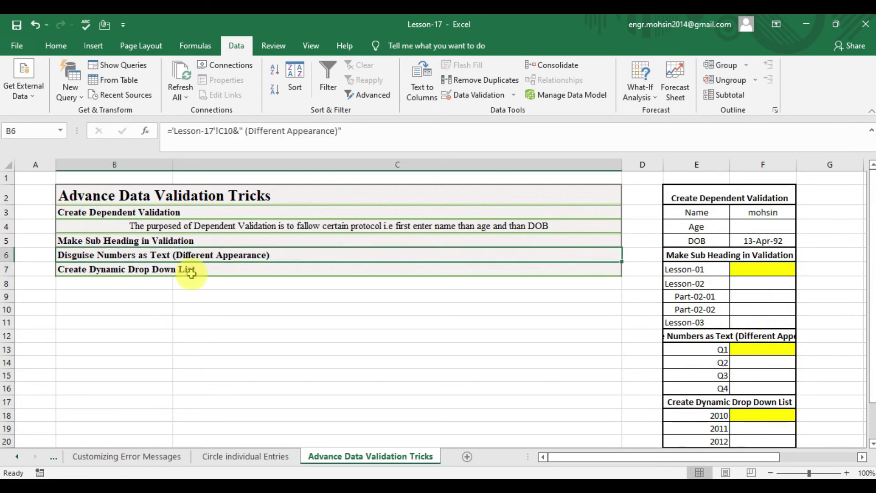
click(710, 348)
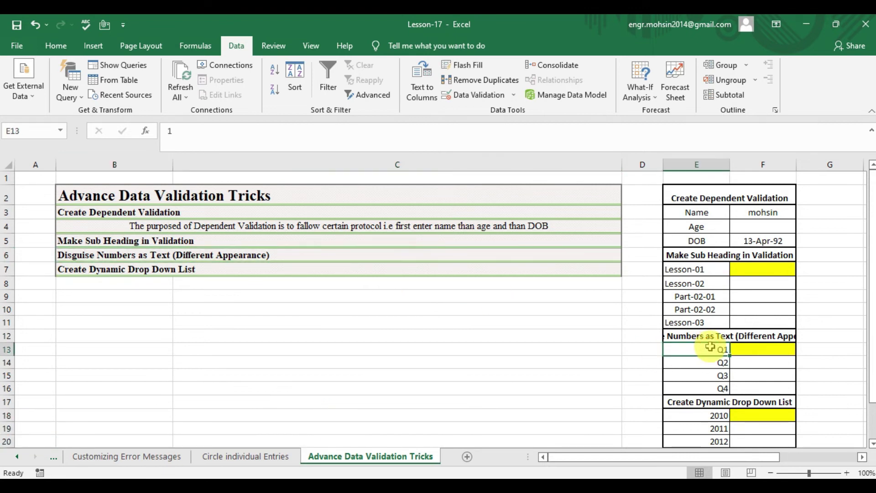
key(Down)
key(Down)
key(Down)
key(Up)
key(Up)
key(Up)
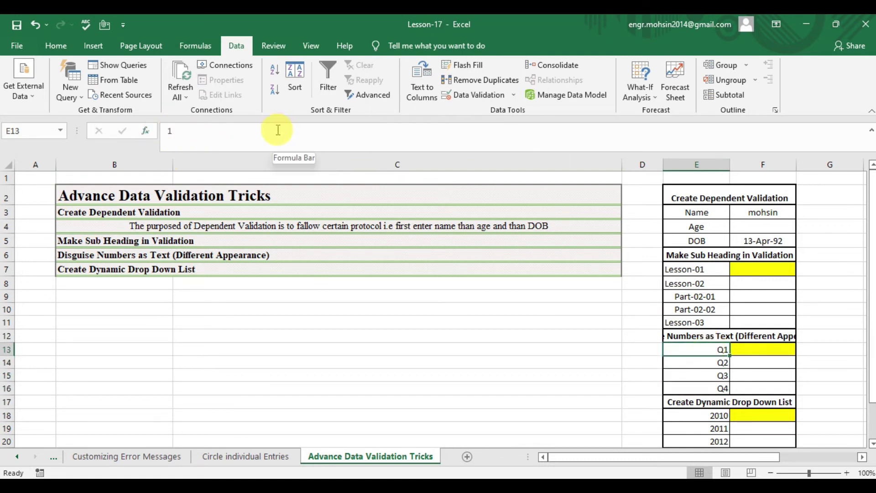
key(Down)
key(Down)
key(Down)
key(Down)
key(Up)
key(Up)
key(Up)
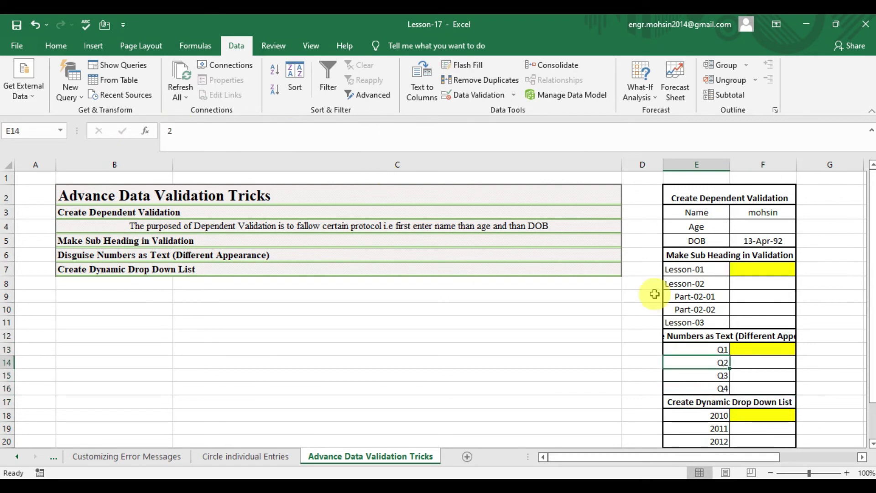
click(753, 349)
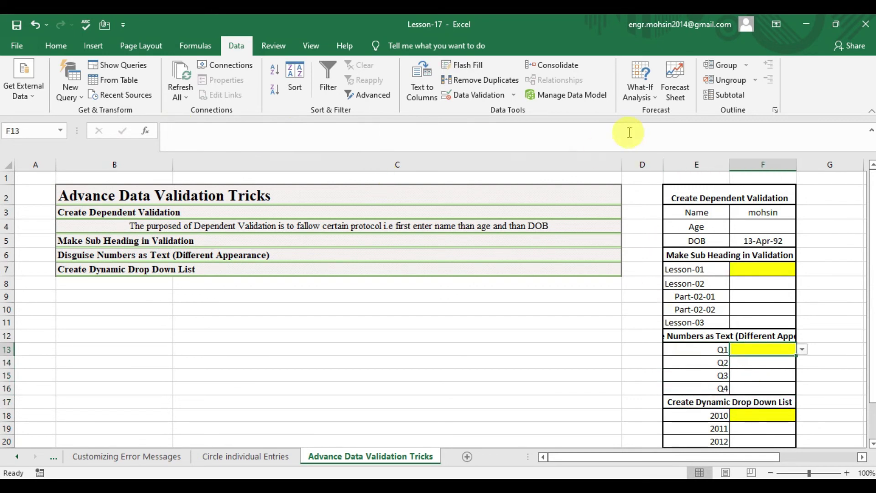
click(492, 95)
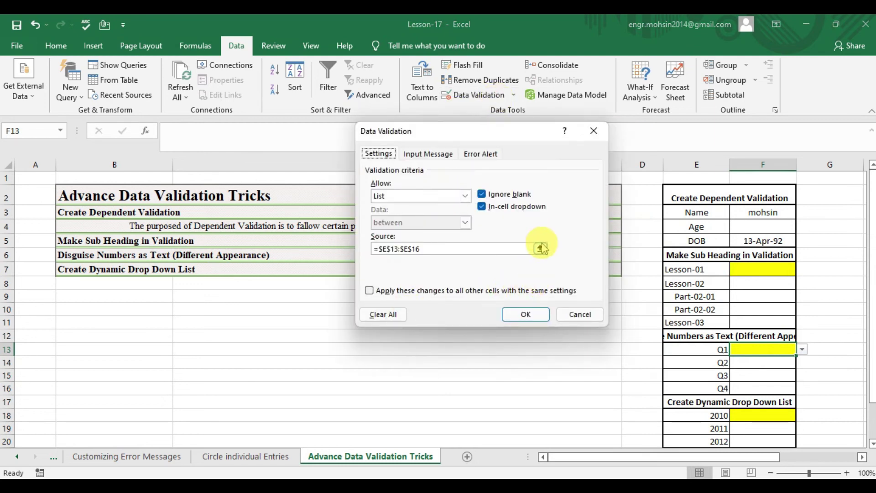
click(540, 247)
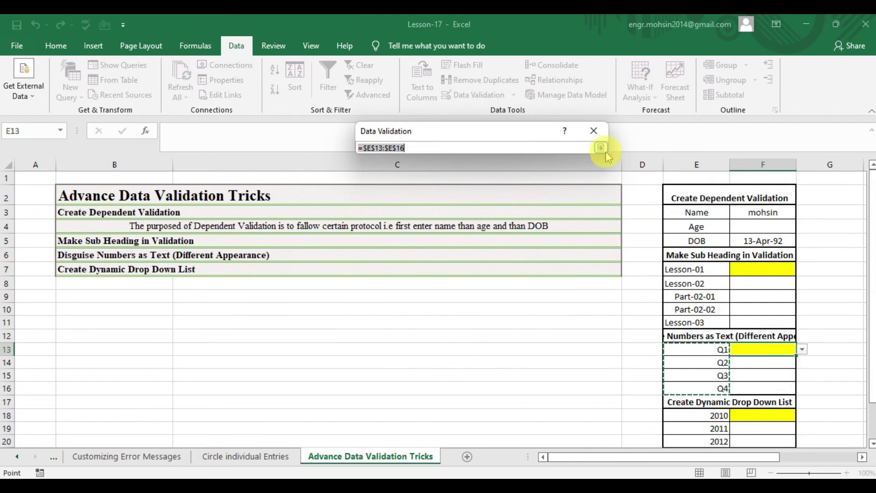
click(600, 148)
click(529, 314)
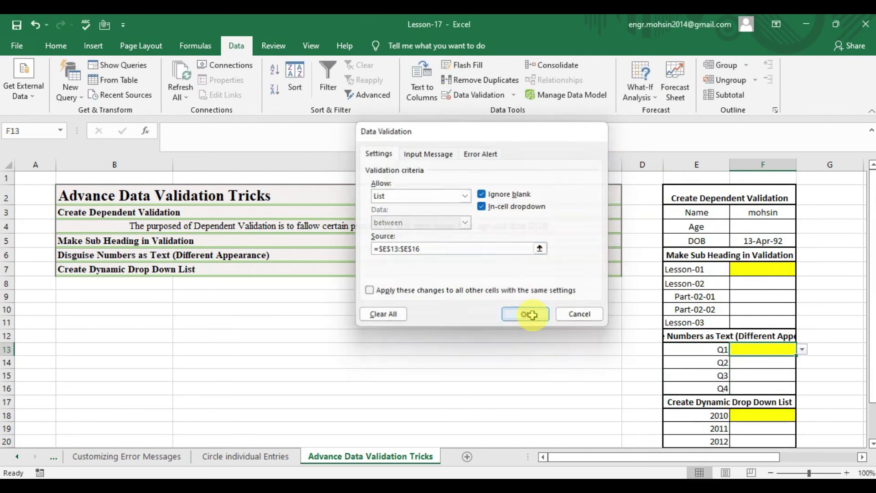
click(802, 349)
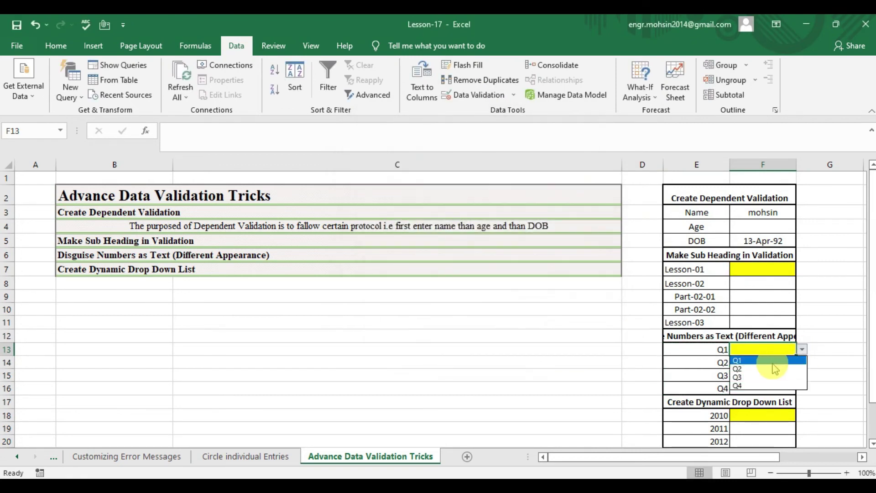
click(712, 355)
click(711, 363)
key(Up)
key(Down)
key(Down)
key(Down)
key(Up)
key(Up)
key(Up)
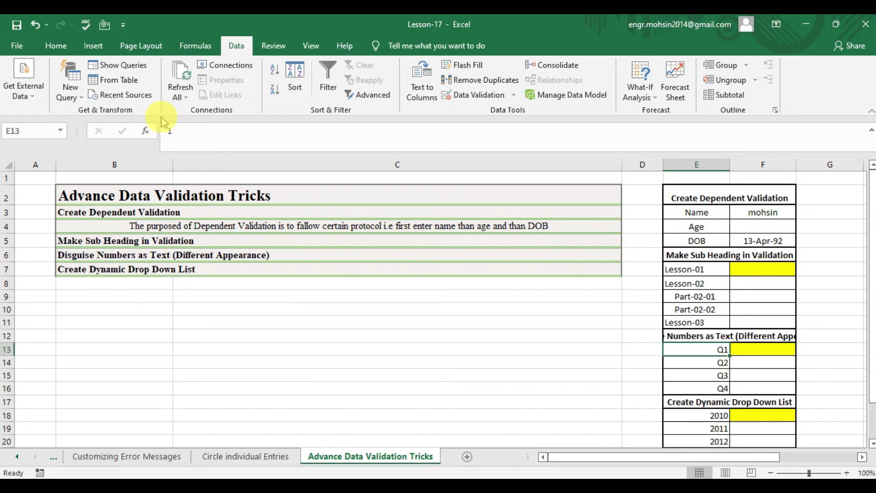
key(Down)
key(Down)
key(Down)
key(Up)
key(Up)
key(Up)
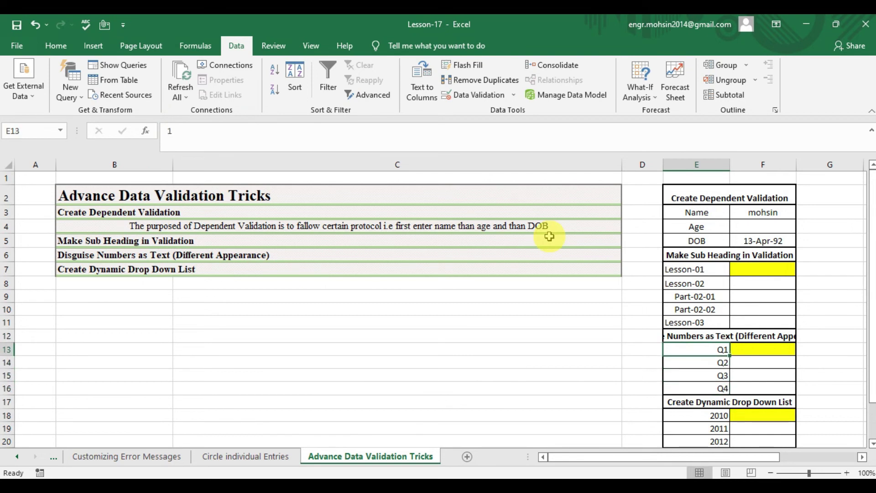
click(720, 362)
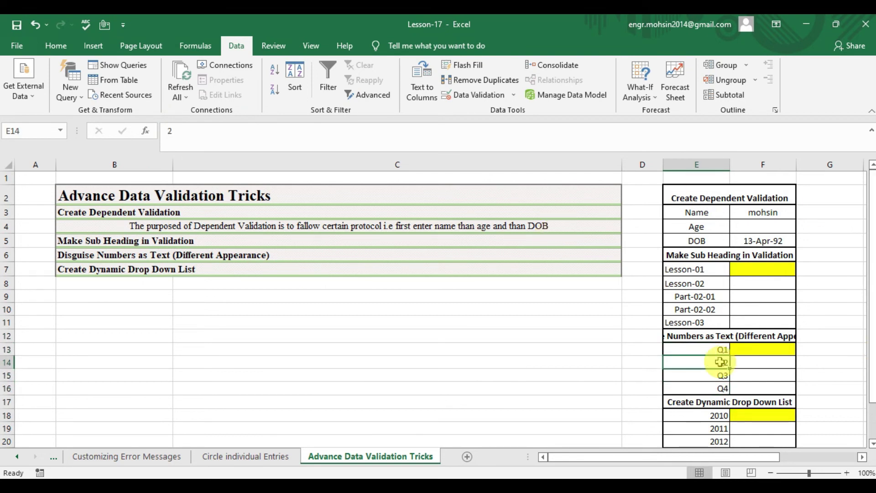
key(Up)
key(Up)
key(Down)
key(Down)
key(Down)
key(Down)
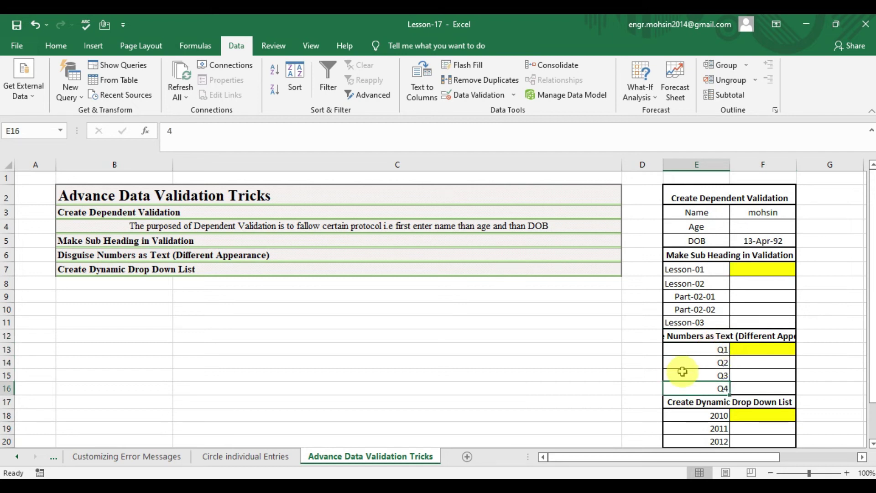
click(691, 359)
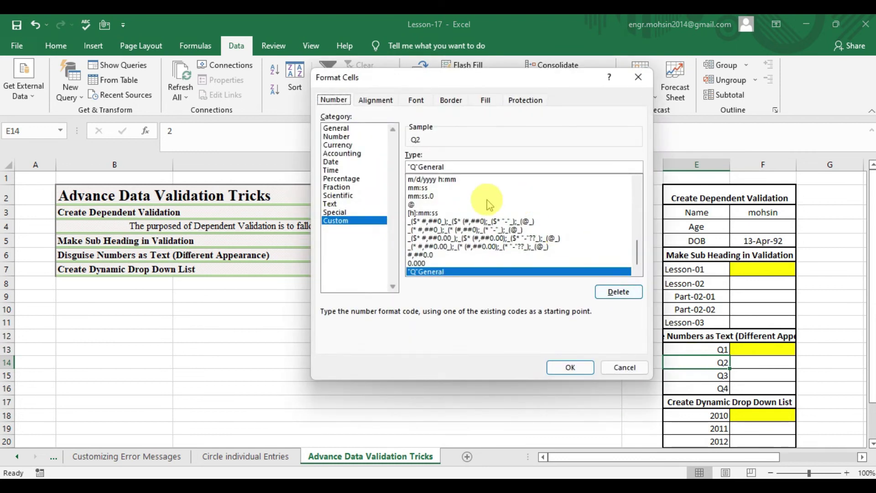
click(337, 128)
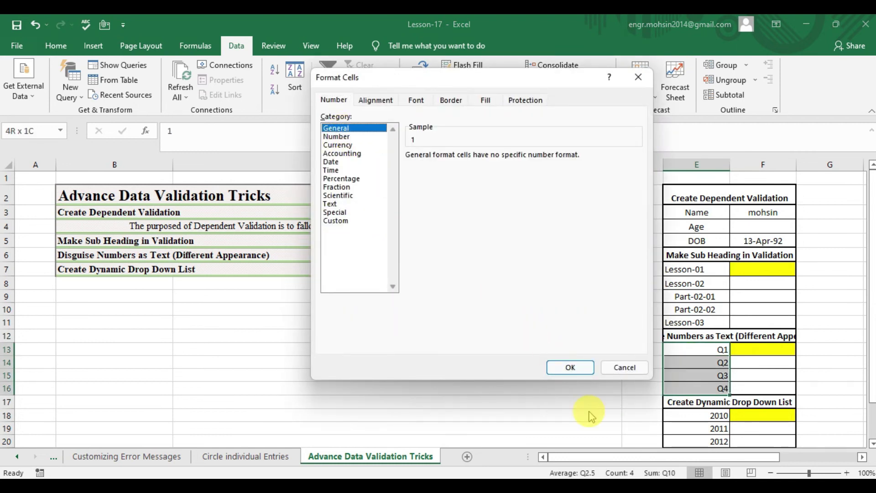
click(570, 369)
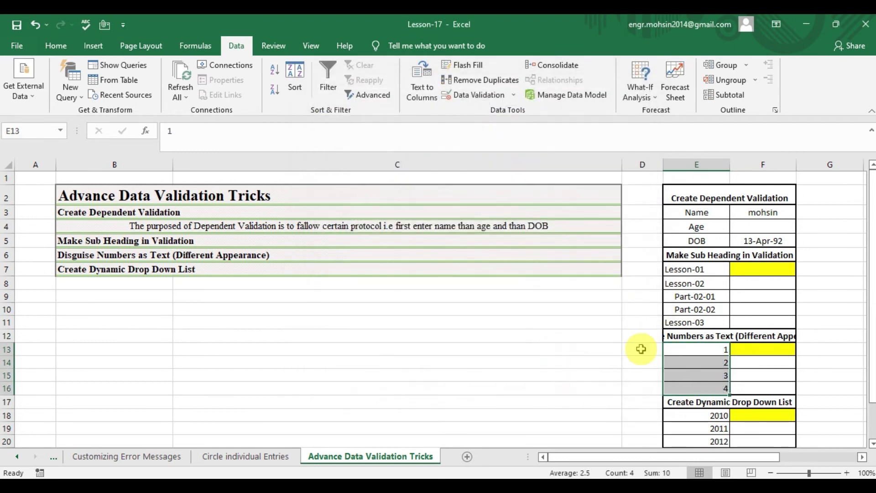
click(784, 361)
click(784, 351)
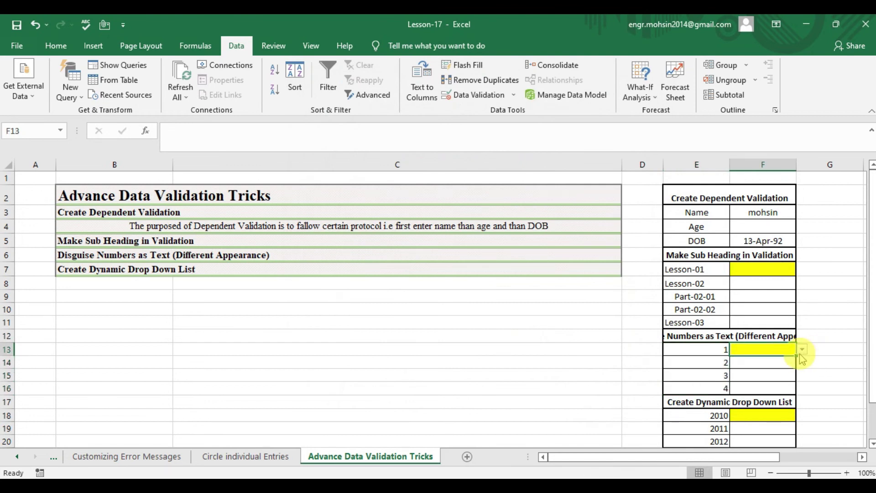
click(802, 350)
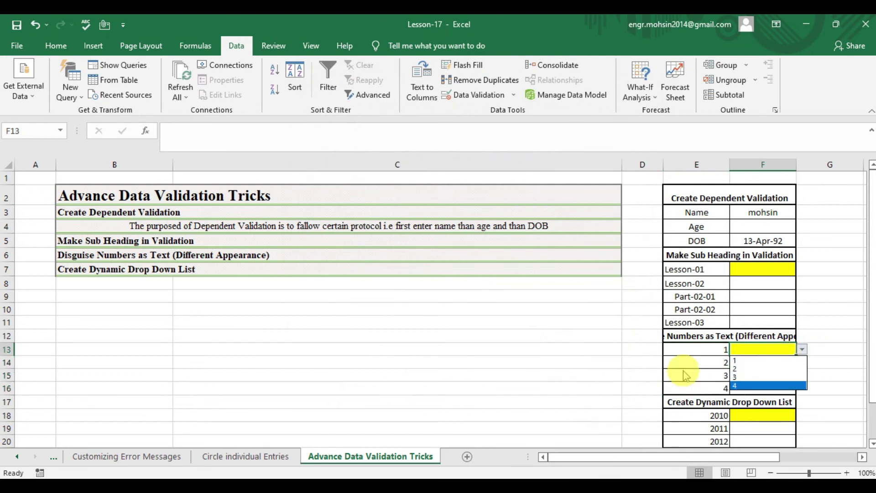
click(688, 353)
click(686, 349)
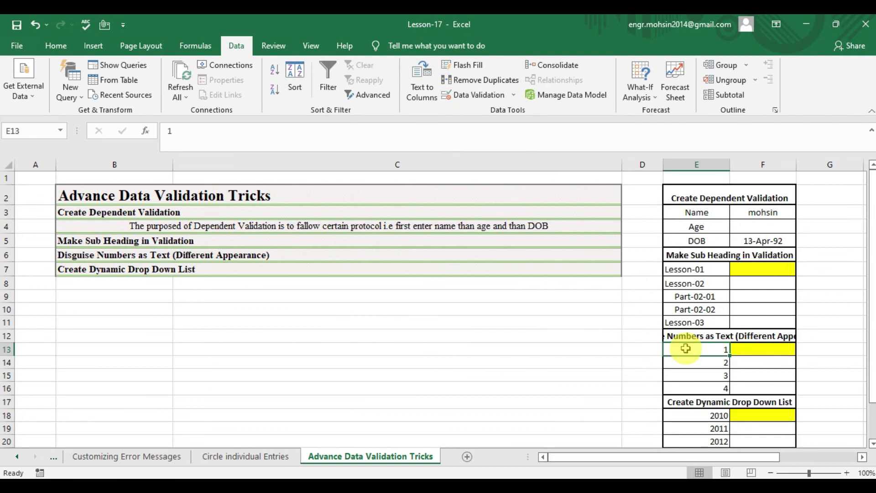
key(shift+Down)
key(shift+Down)
key(shift+Down)
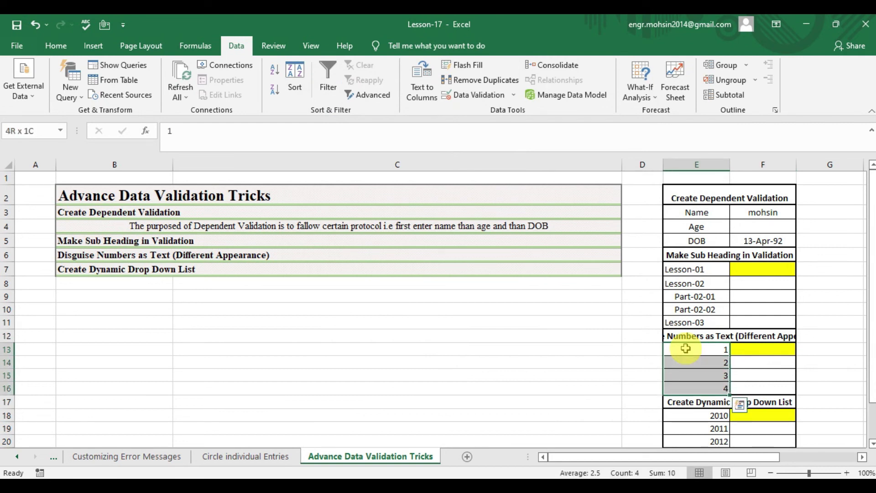
key(ctrl+1)
click(336, 221)
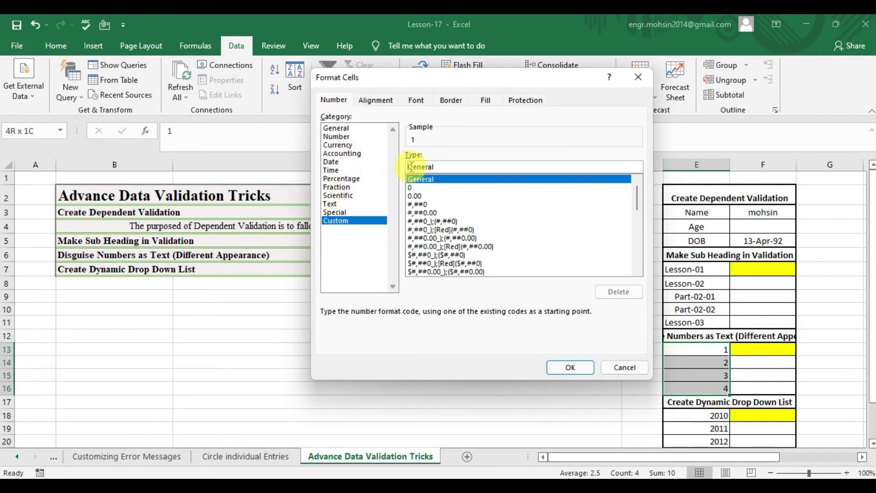
text("Q)
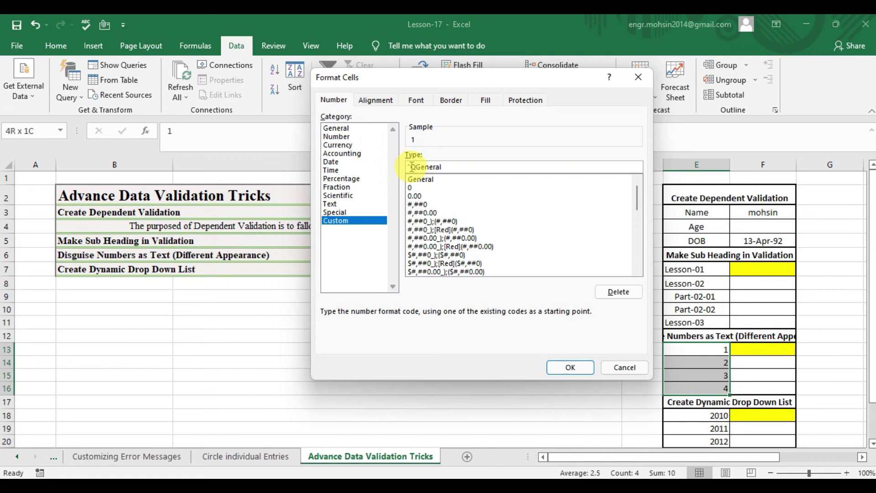
click(560, 368)
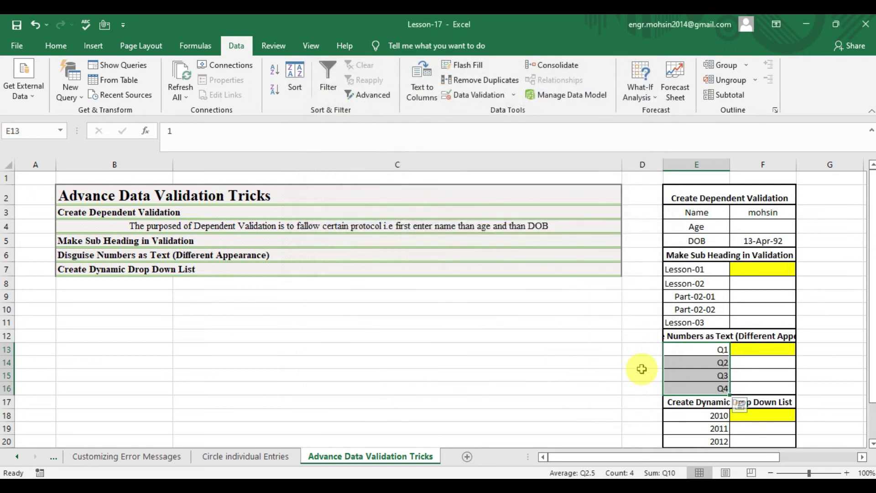
click(711, 365)
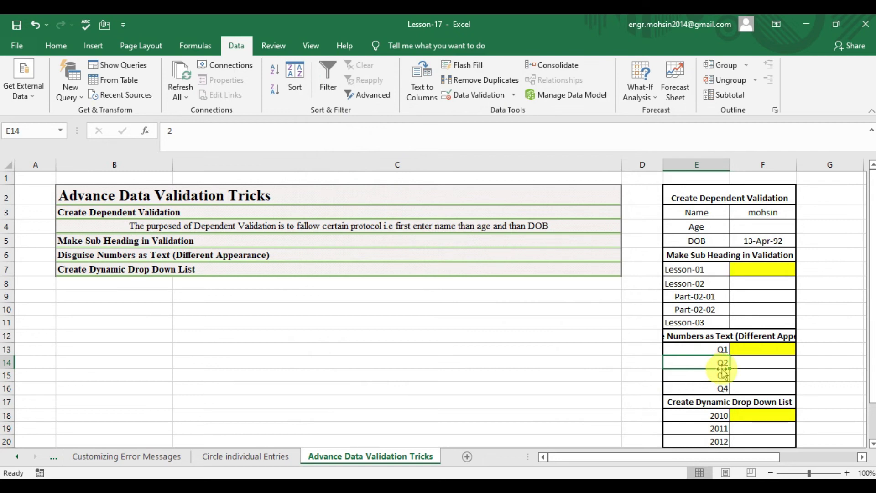
click(788, 350)
click(802, 353)
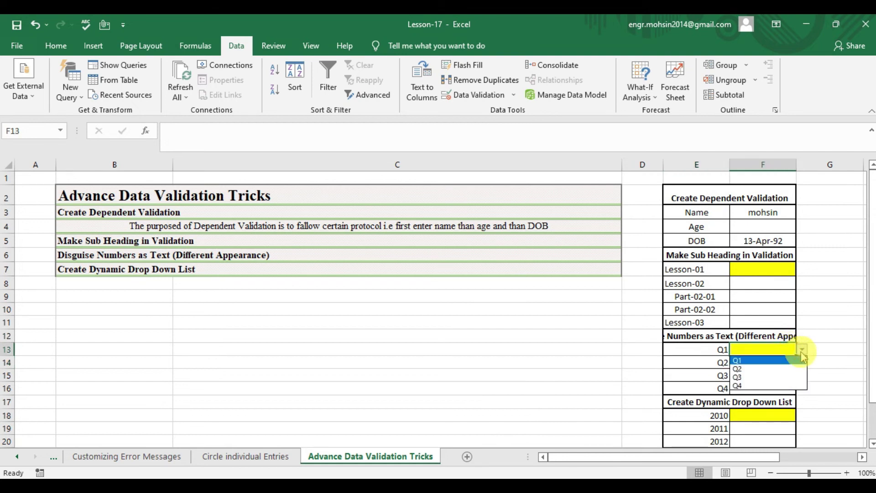
click(713, 365)
key(Down)
key(Down)
key(Down)
key(Down)
key(Down)
key(Down)
key(Down)
key(Down)
key(Down)
key(Down)
key(Down)
key(Down)
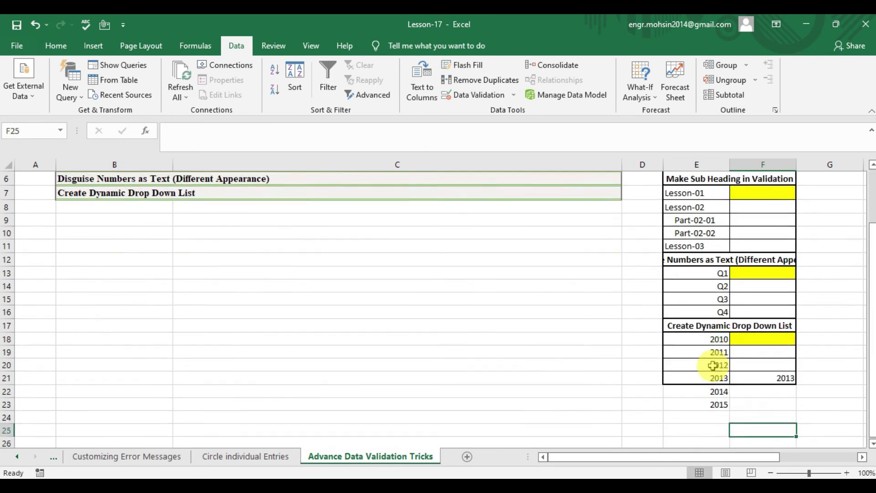
Review the year cells 2010 through 2015 and their formulas in column E
key(Up)
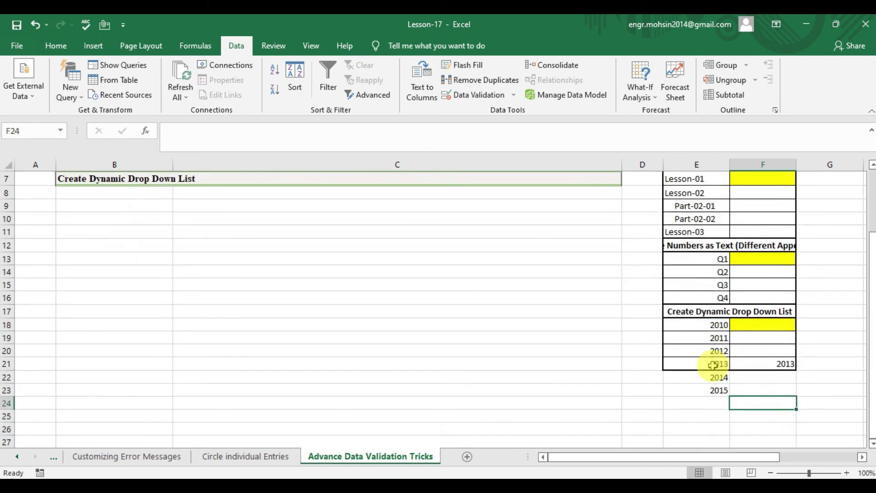
click(89, 179)
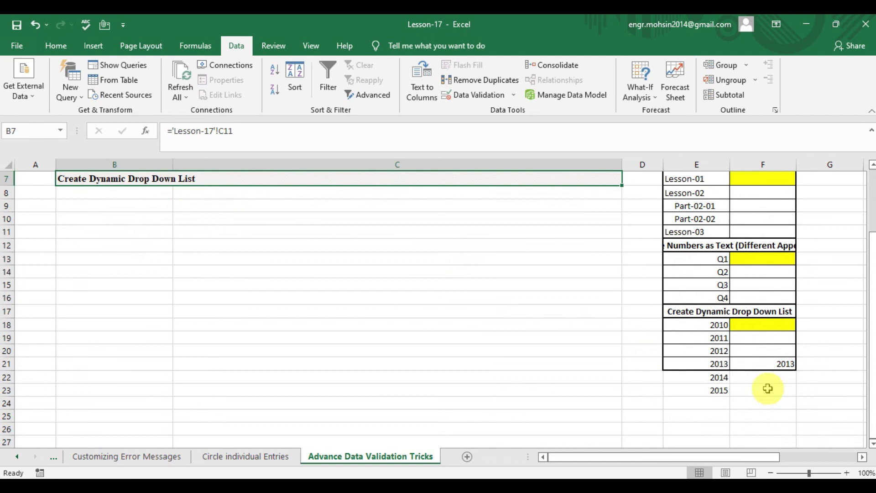
click(719, 340)
key(Up)
key(Up)
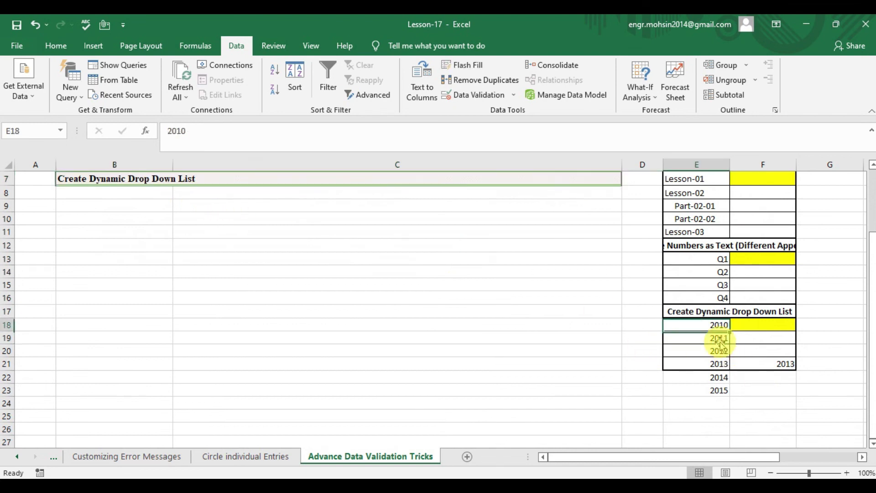
key(Down)
key(Down)
key(Down)
key(Up)
key(Up)
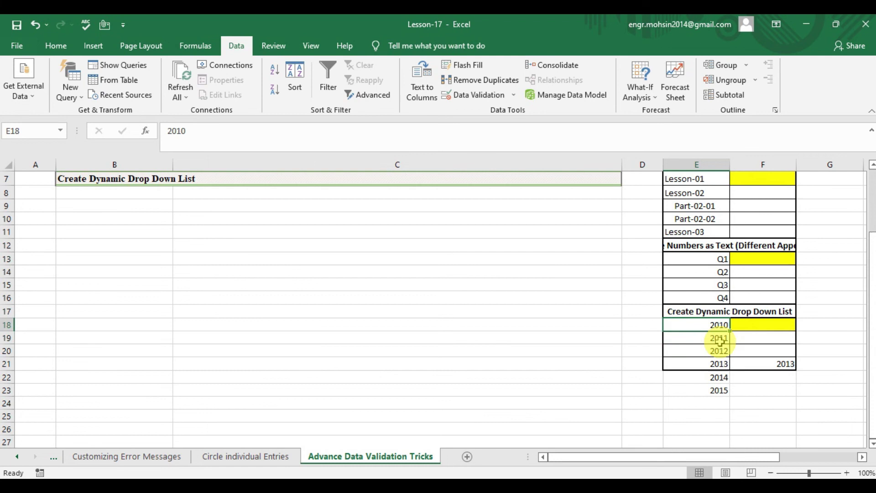
key(Down)
key(Down)
key(Down)
key(Down)
key(Down)
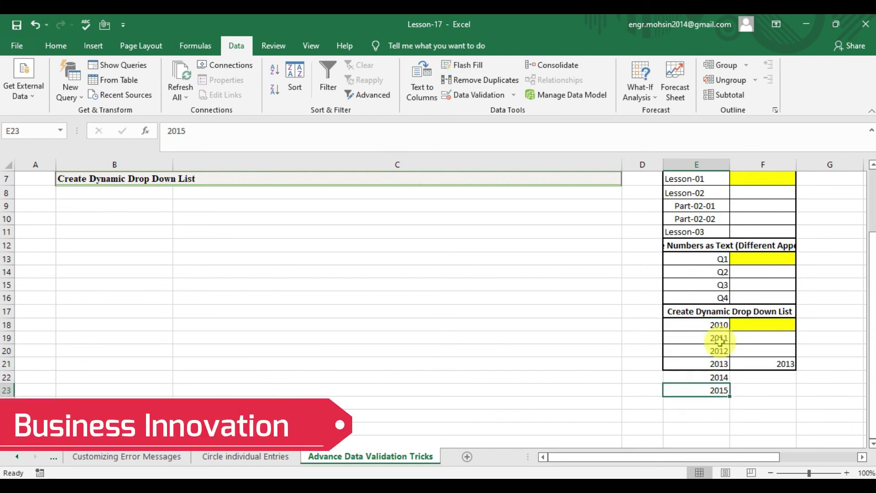
Enter 2016 in E24 and confirm F18's dropdown lists 2010 through 2016
key(Down)
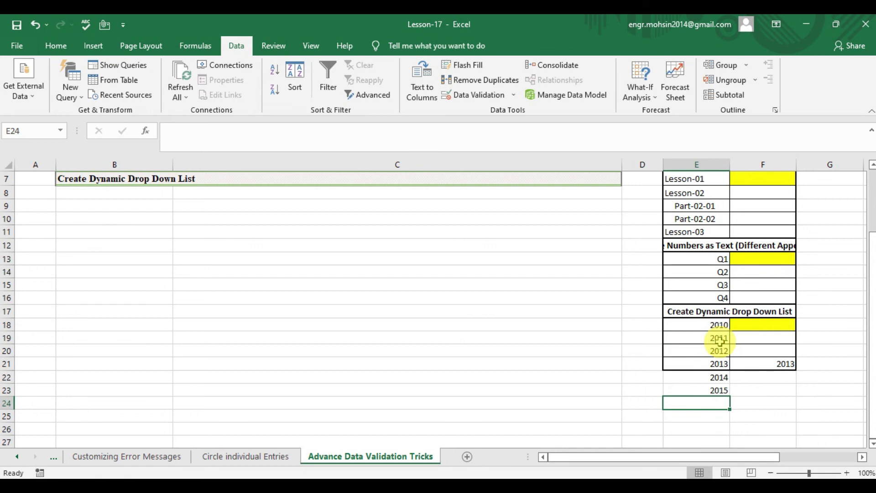
text(2016)
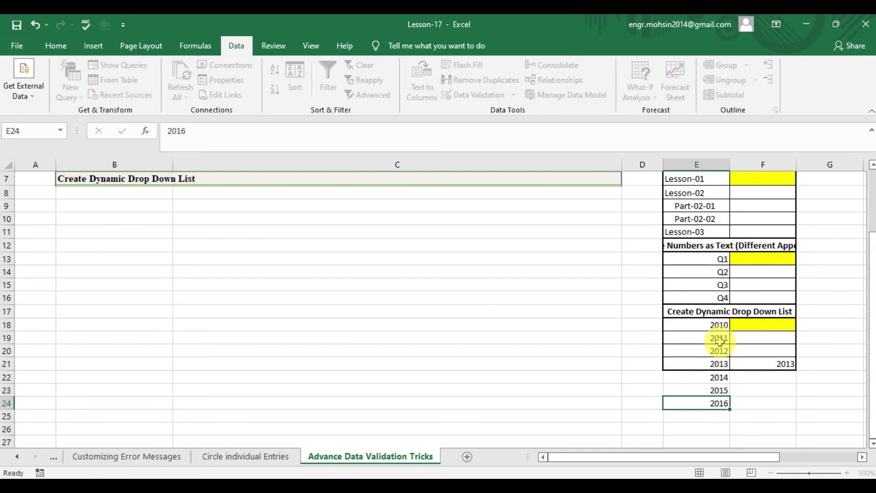
click(788, 324)
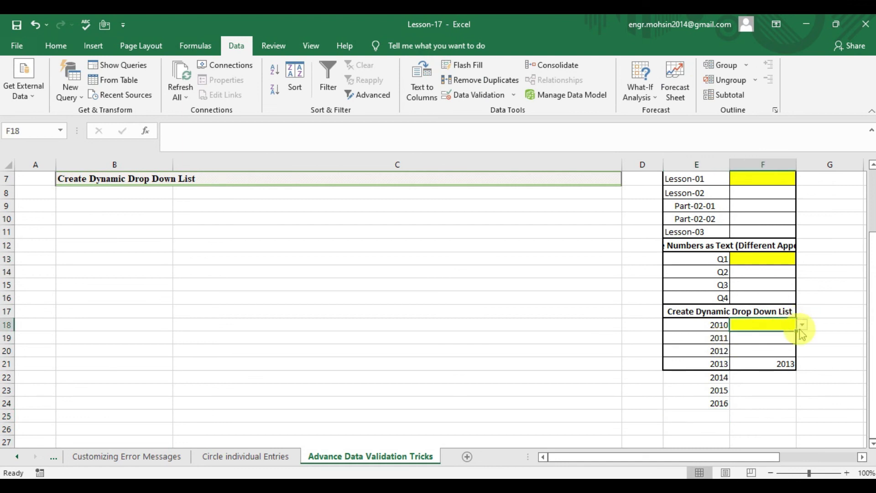
click(801, 326)
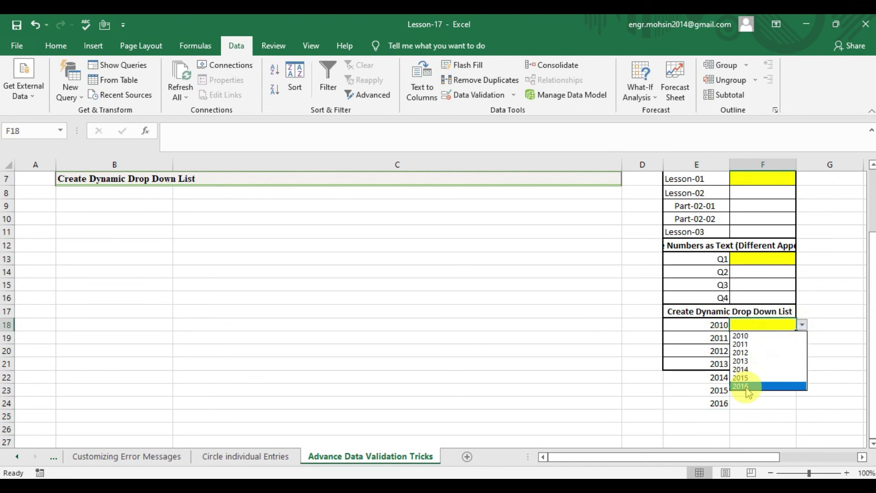
click(751, 405)
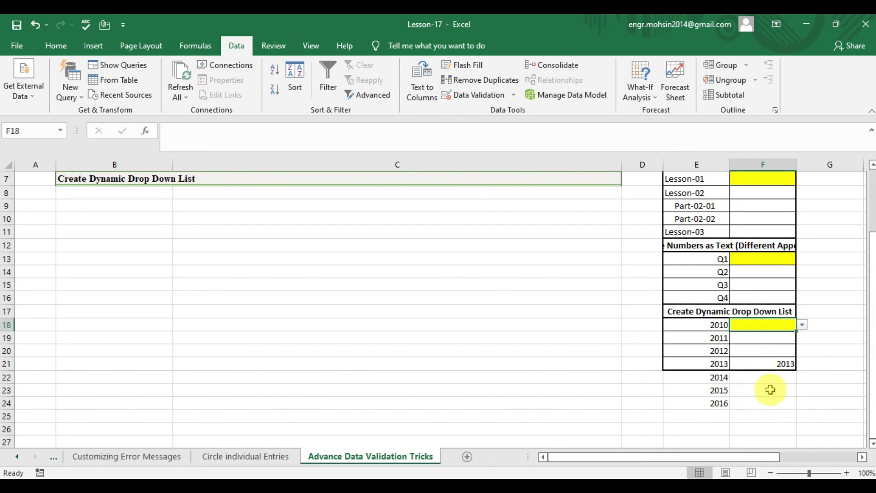
click(762, 366)
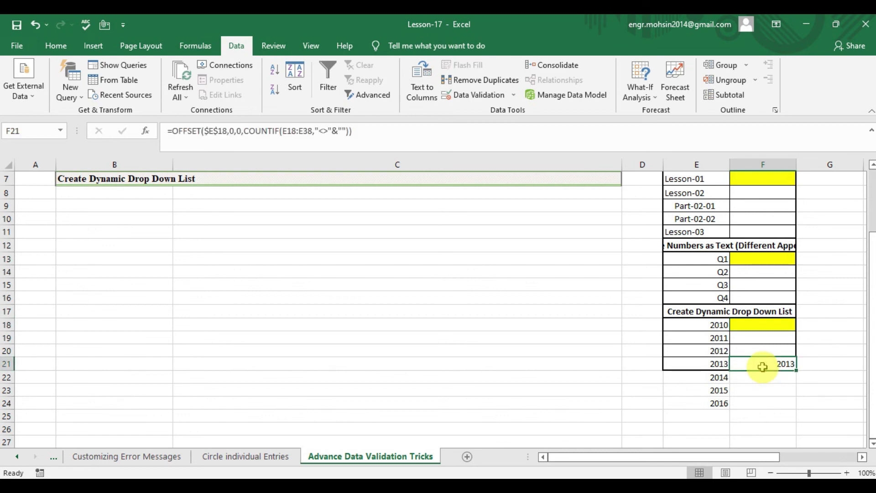
Start F21's formula as =OFFSET($E$18,0,0, followed by COUNT
text(=)
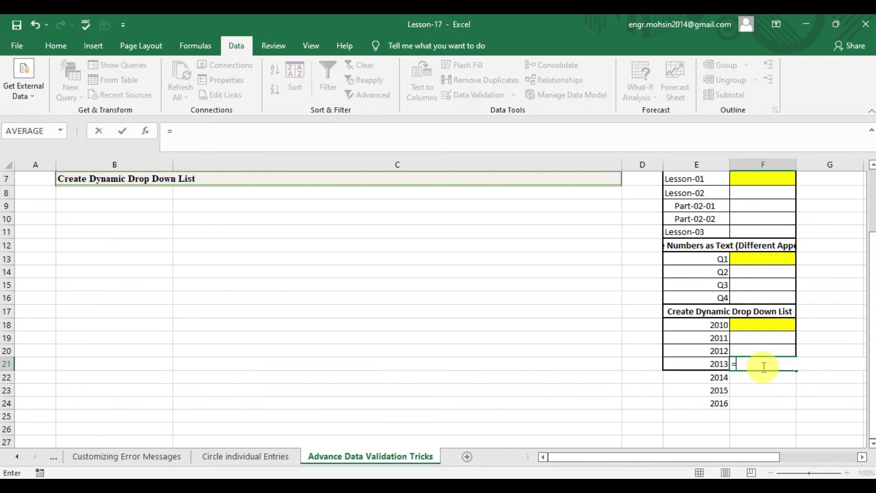
text(off)
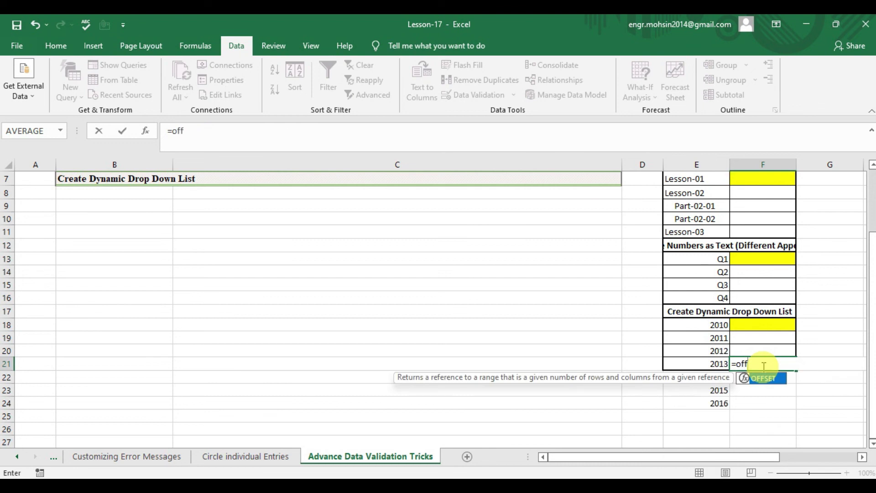
key(Tab)
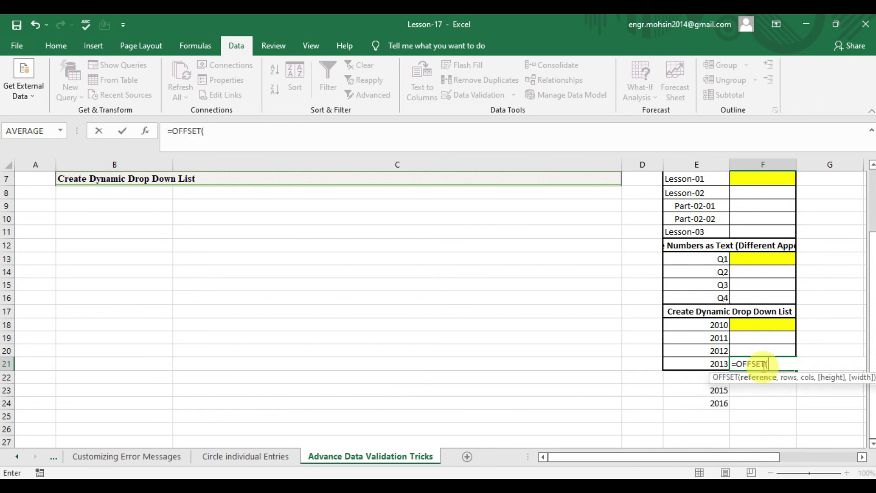
click(715, 325)
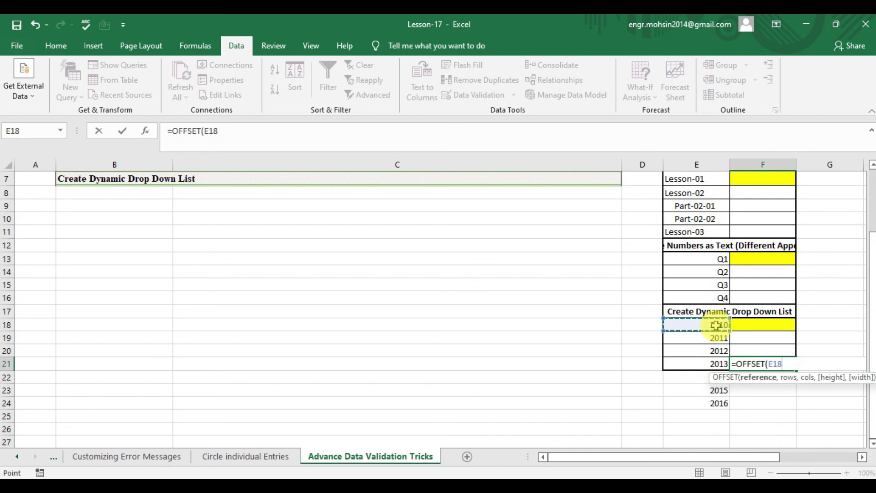
key(F4)
text(,)
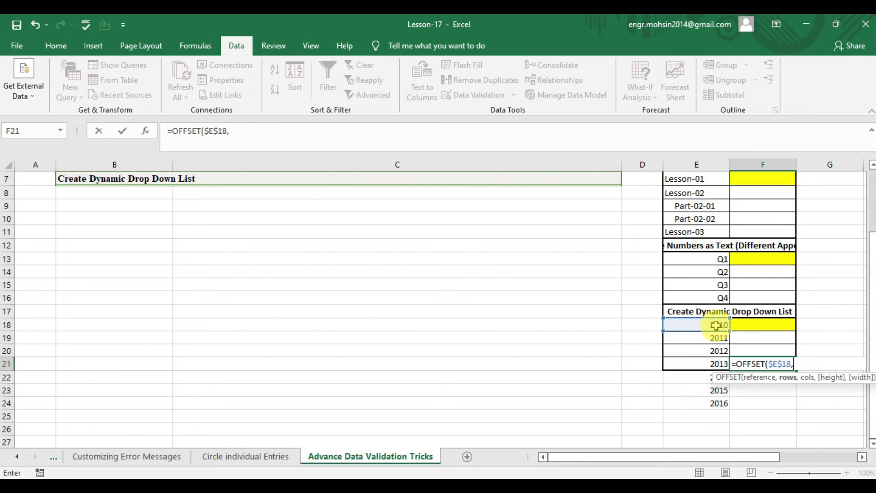
text(0,0)
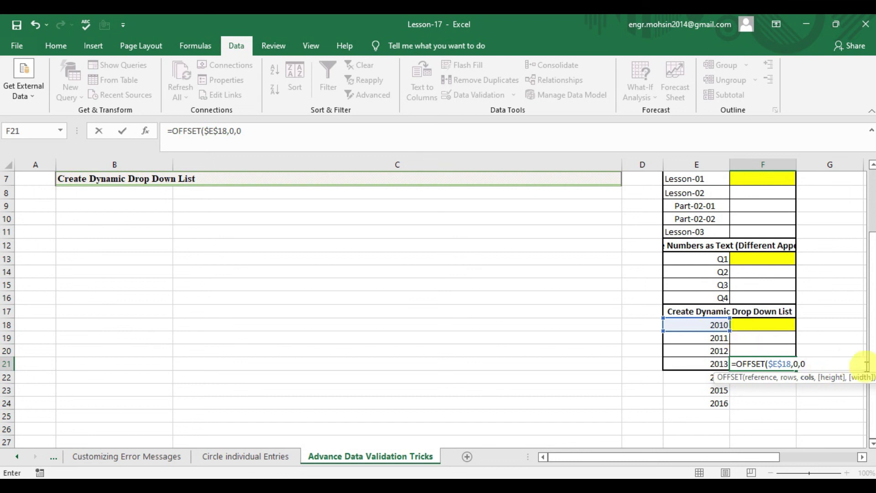
text(,)
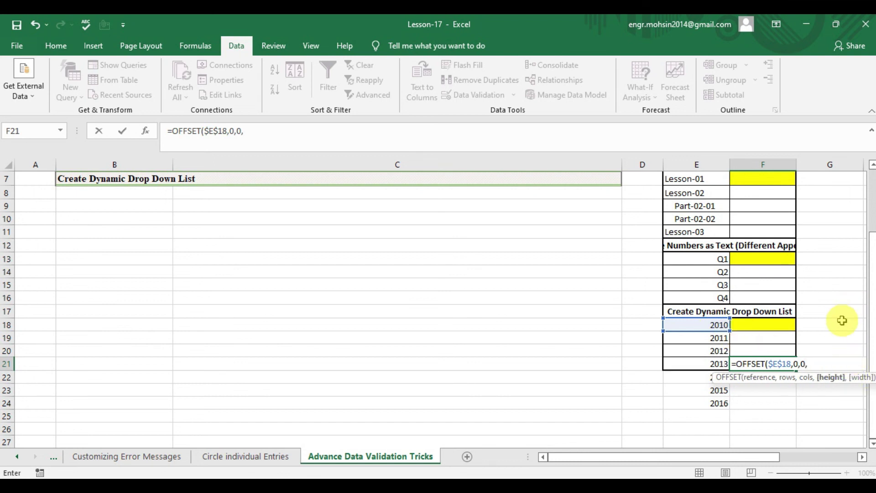
text(c)
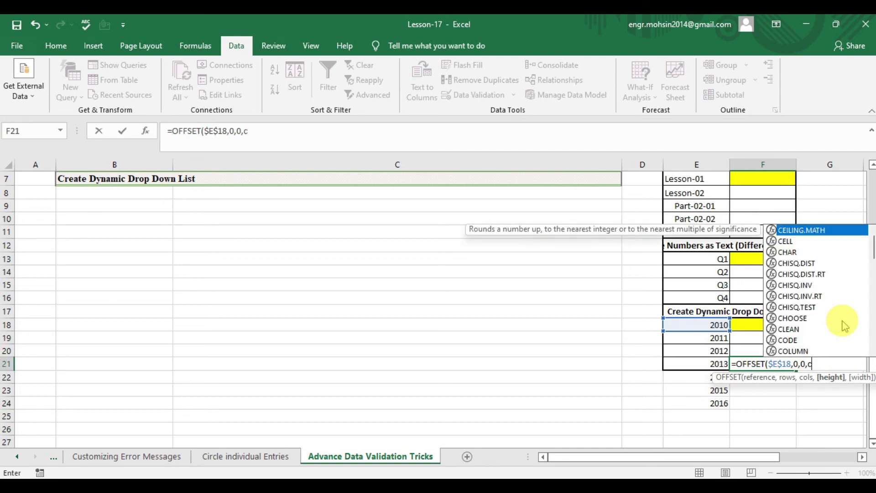
text(ount)
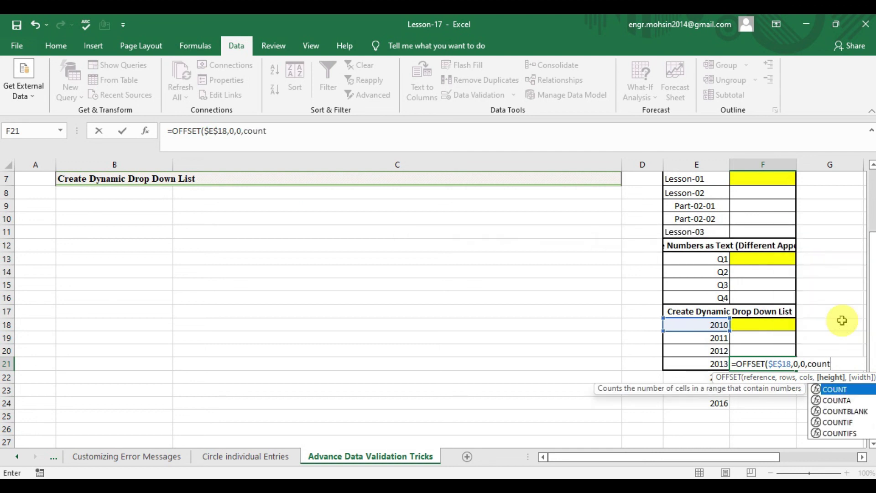
Insert COUNTIF and begin selecting its range from E18 down column E
key(Down)
key(Down)
key(Down)
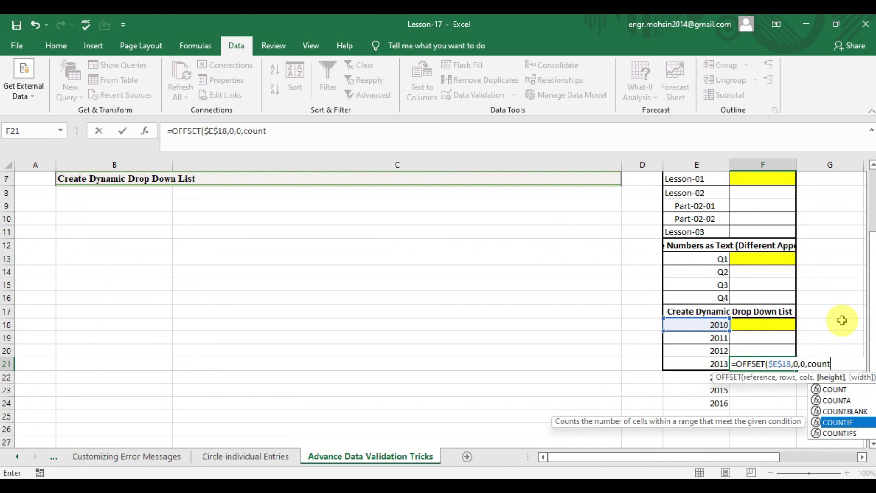
key(Tab)
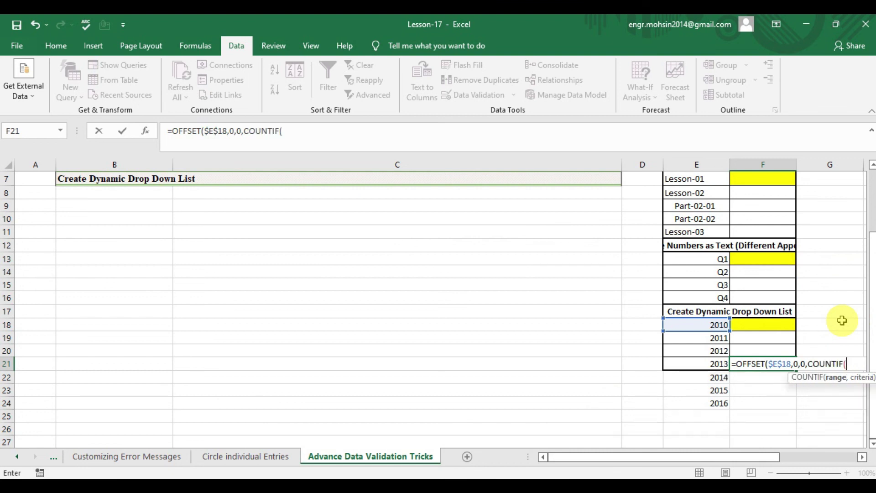
key(Left)
key(Left)
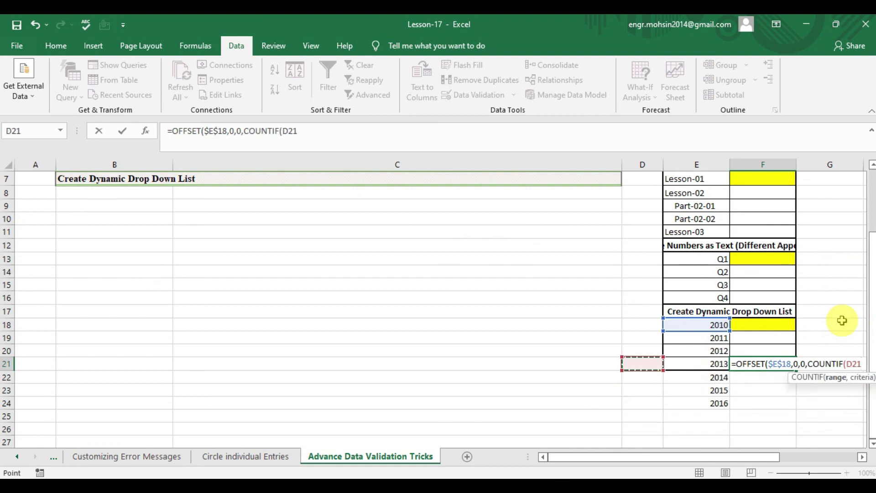
key(Right)
key(Up)
key(Up)
key(Up)
key(shift+Down)
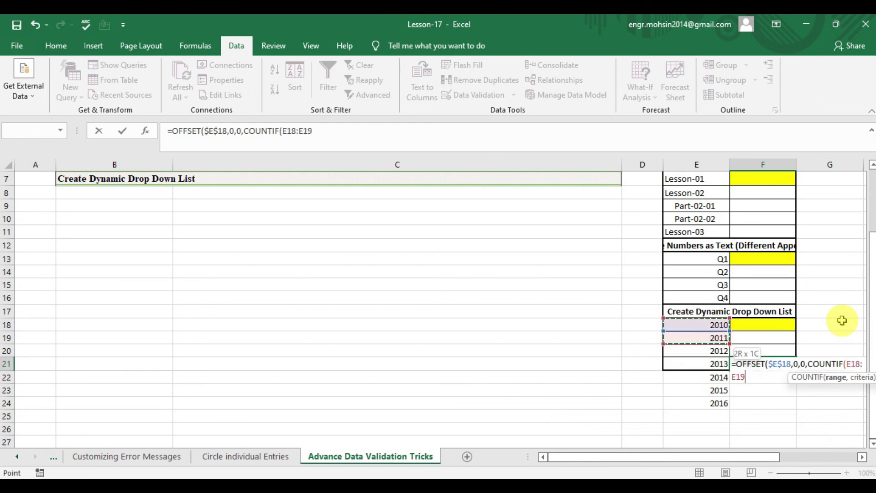
key(shift+Down)
key(shift+Down)
key(shift+Down)
key(shift+Down)
key(shift+Down)
key(shift+Down)
key(shift+Down)
key(shift+Down)
key(shift+Down)
key(shift+Down)
key(shift+Down)
key(shift+Down)
key(shift+Down)
key(shift+Down)
key(shift+Down)
key(shift+Down)
key(shift+Down)
key(shift+Down)
key(shift+Down)
key(shift+Down)
key(shift+Down)
key(shift+Down)
key(shift+Down)
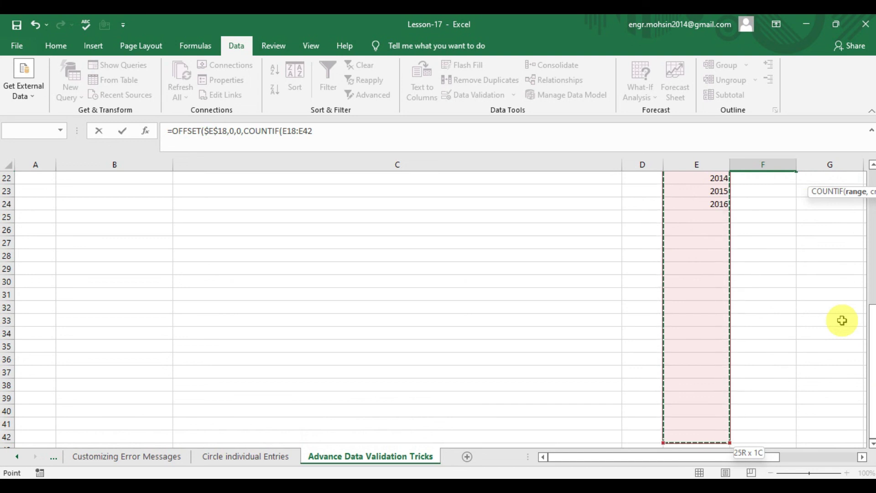
Finish F21 as =OFFSET($E$18,0,0,COUNTIF($E$18:$E$42,"<>"&"")), returning 2013
text(,)
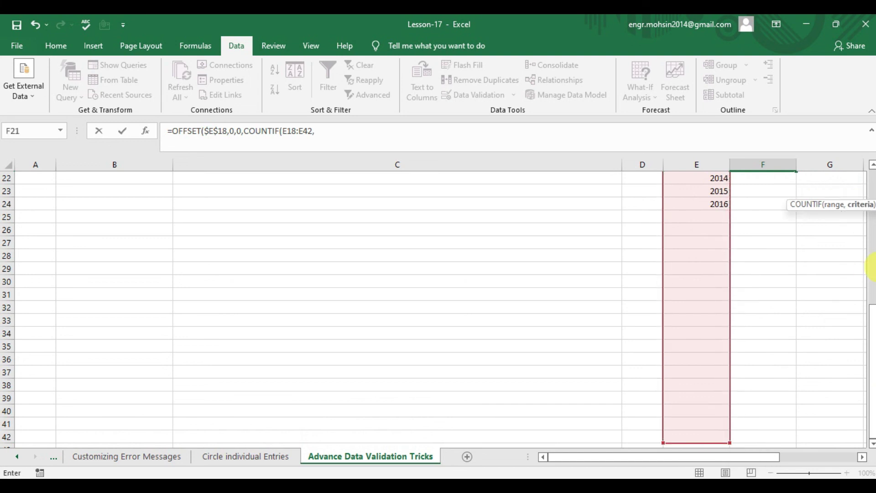
drag(869, 320, 866, 186)
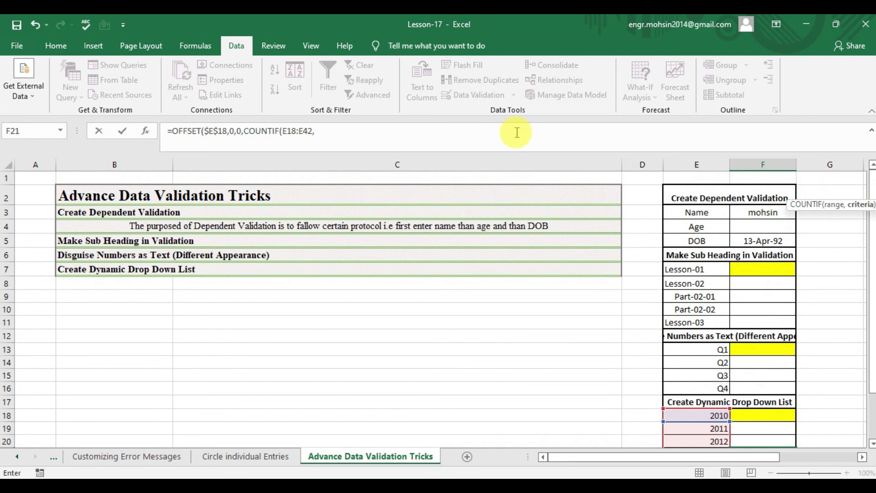
click(287, 132)
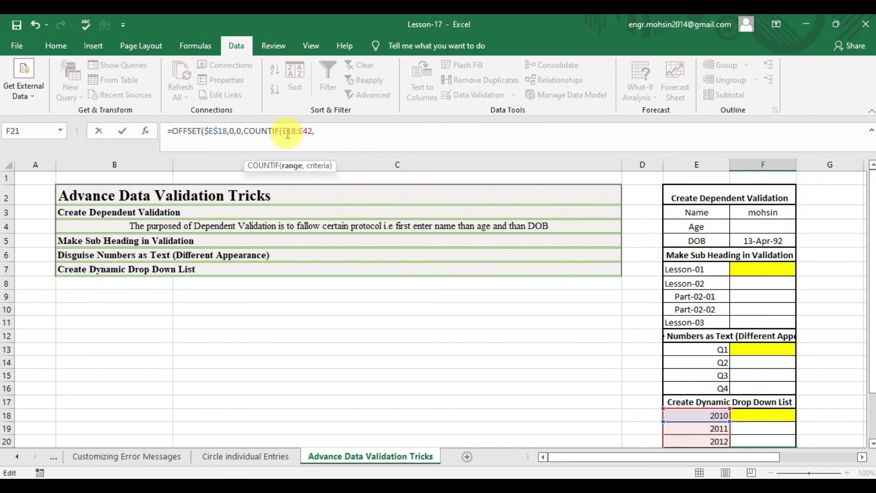
key(F4)
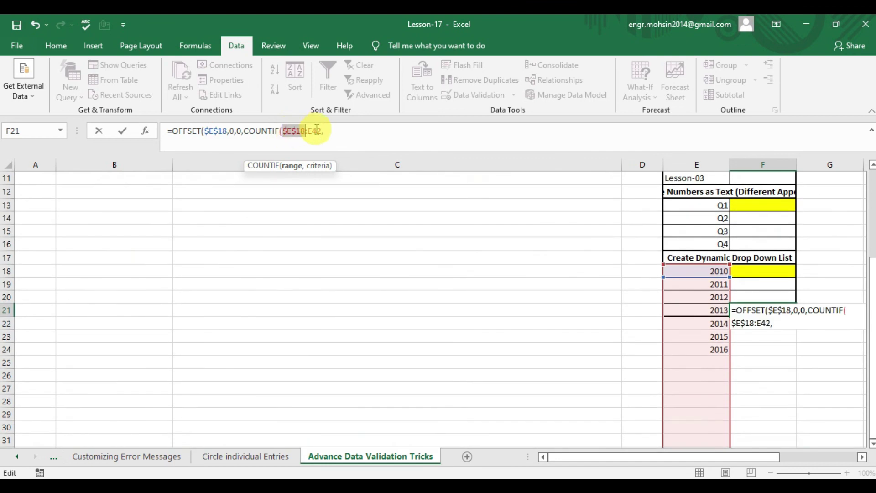
click(316, 132)
key(F4)
click(337, 131)
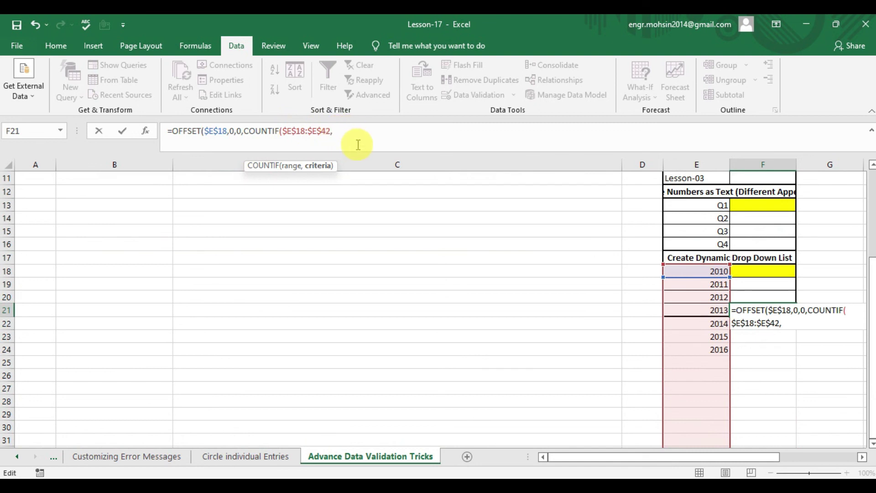
text("<>"&"")))
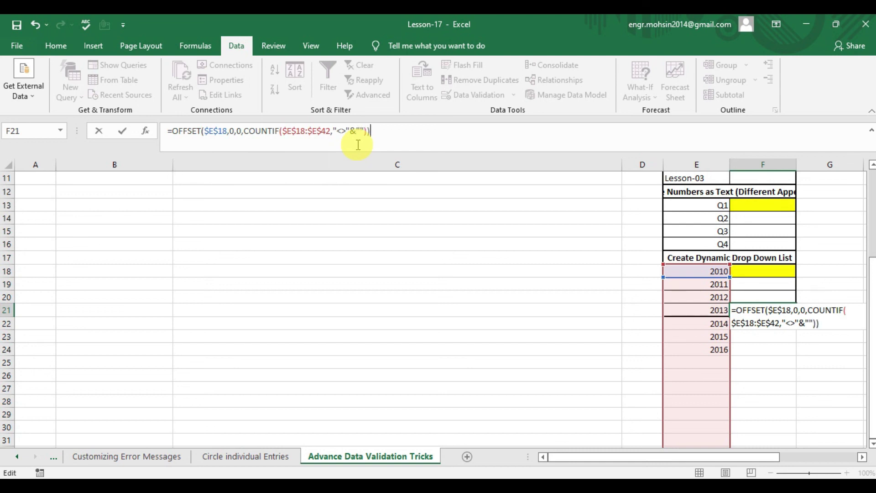
key(Return)
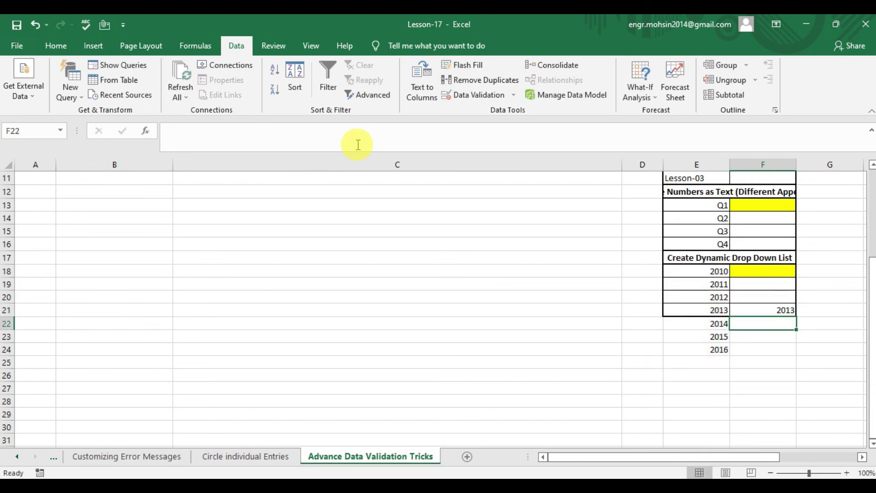
Select F21's entire OFFSET formula text in the formula bar for copying
click(786, 302)
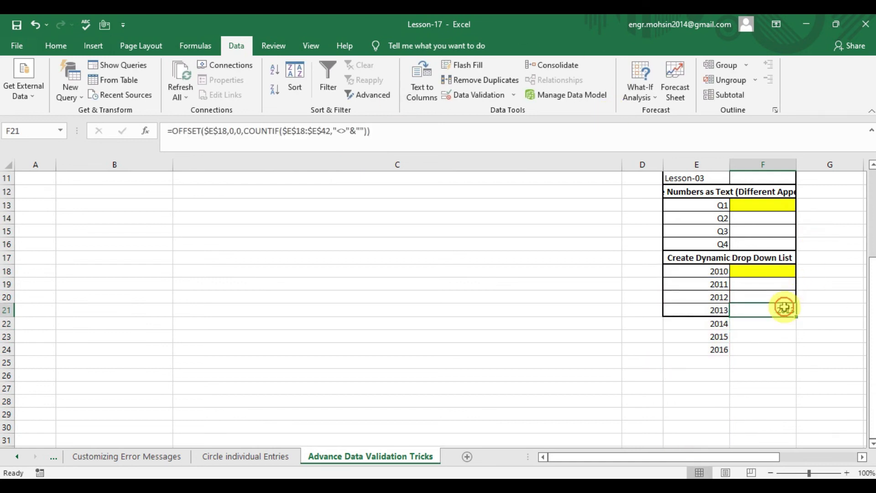
drag(440, 143, 122, 136)
key(ctrl+c)
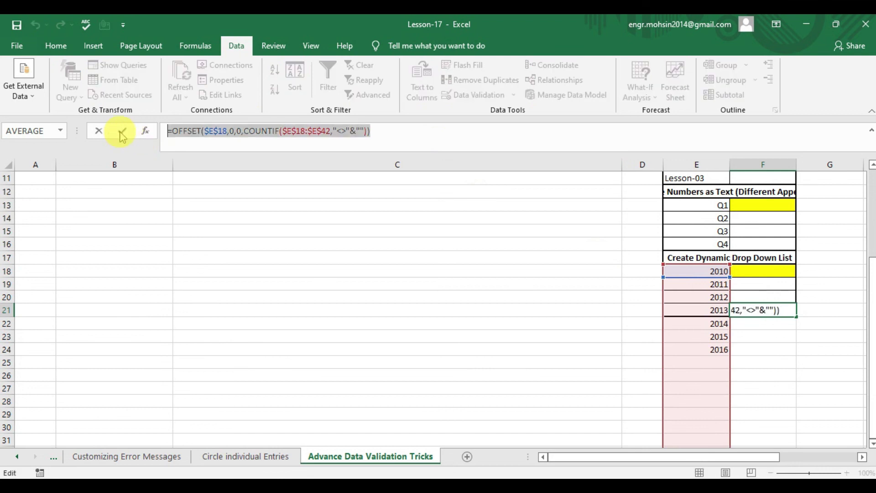
click(122, 135)
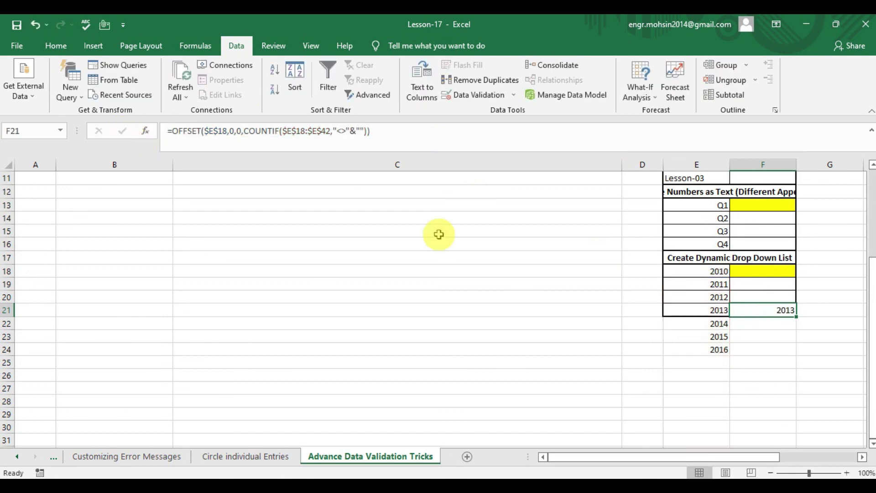
click(751, 272)
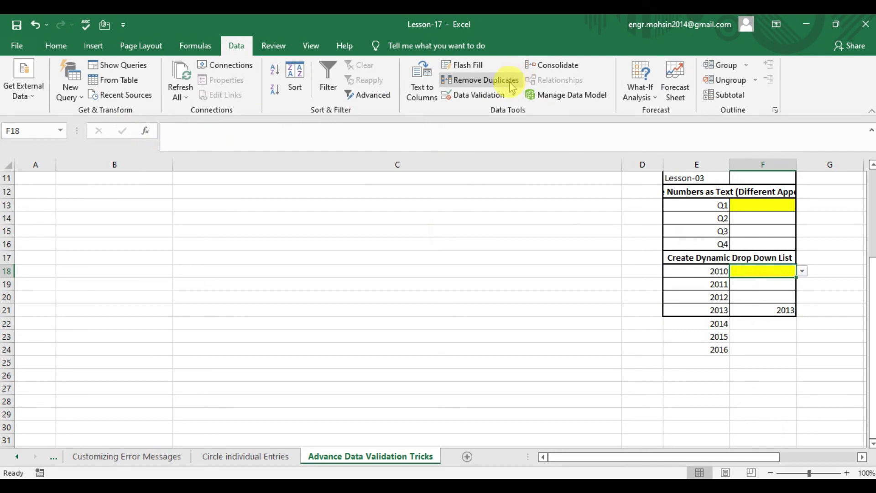
Replace F18's validation list source with the pasted OFFSET/COUNTIF formula and apply it
click(504, 96)
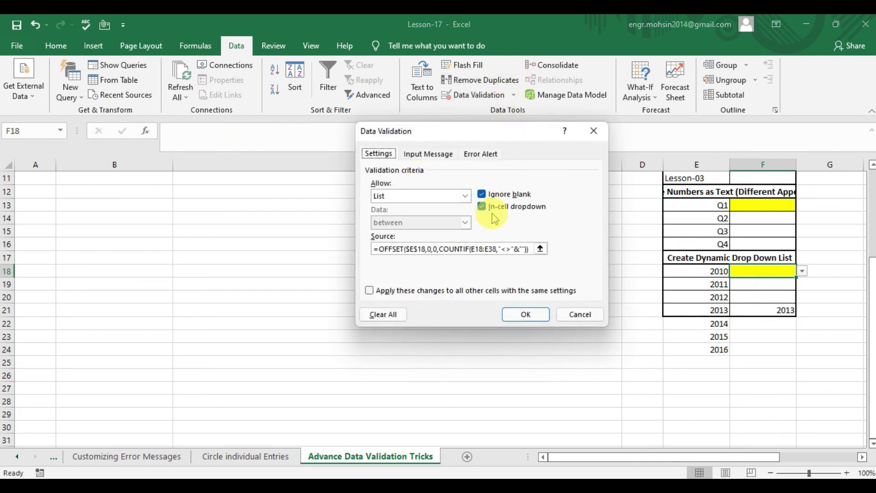
click(528, 246)
key(Right)
key(BackSpace)
key(BackSpace)
key(BackSpace)
key(BackSpace)
key(BackSpace)
key(BackSpace)
key(Right)
key(Right)
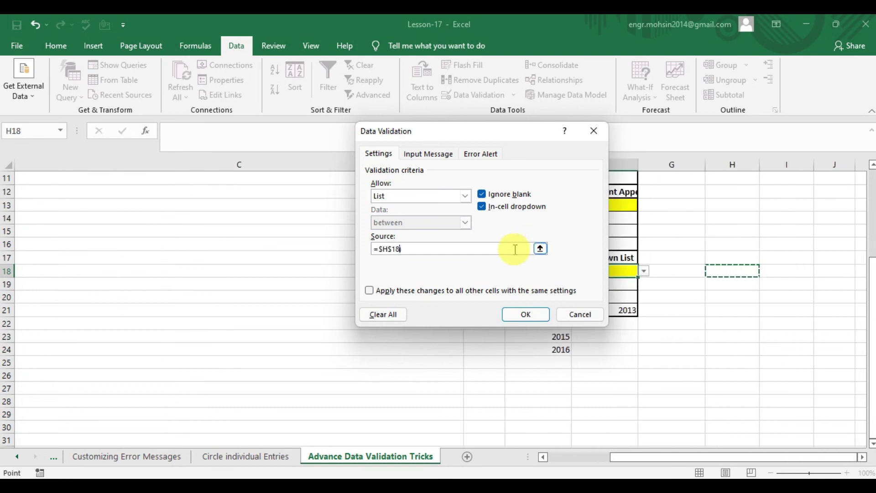
click(511, 248)
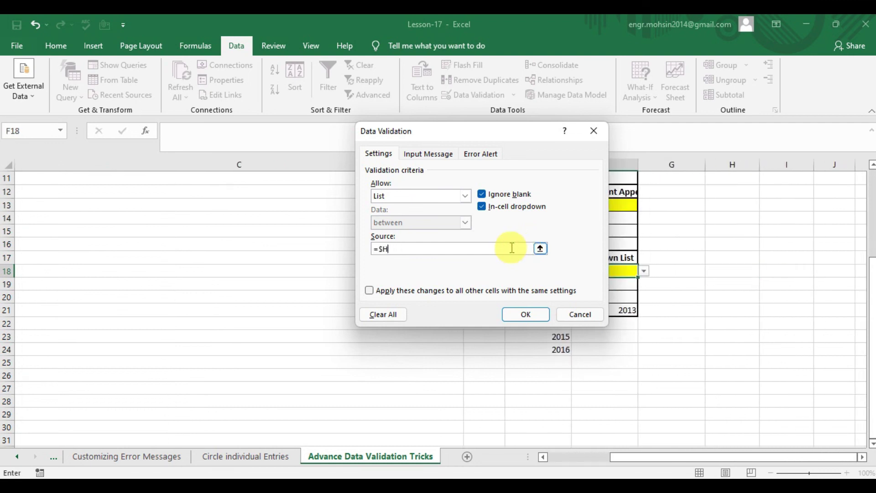
key(ctrl+v)
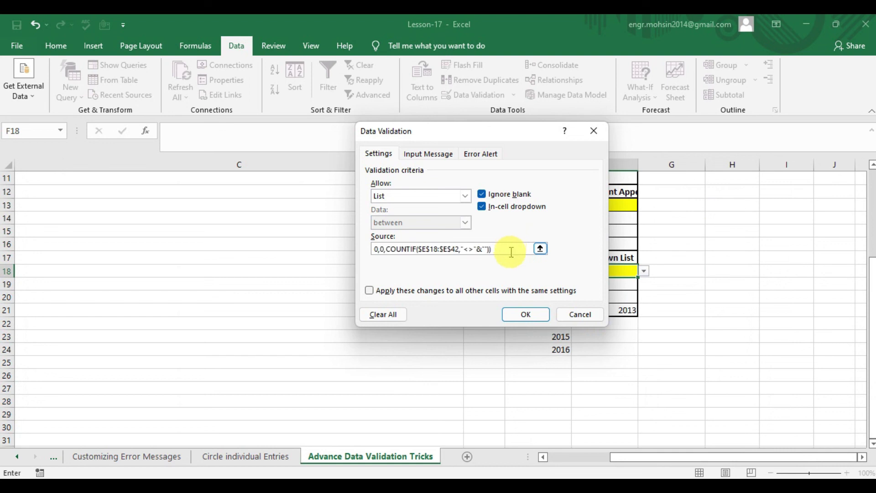
click(529, 317)
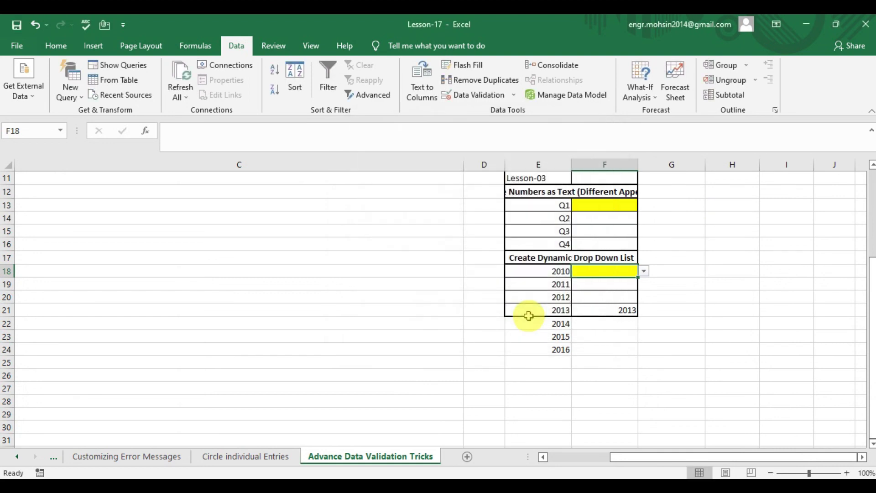
Check F18's dropdown, then enter 2017 in E25 and 2018 in E26
click(644, 272)
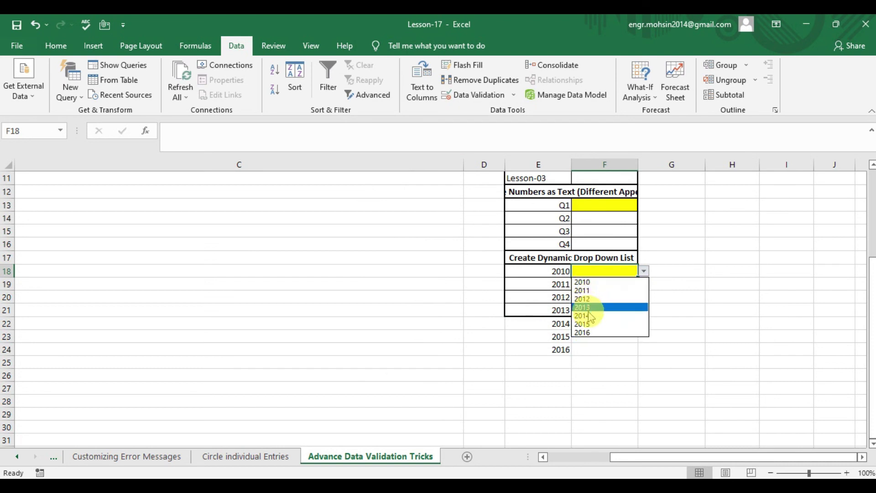
click(565, 365)
click(559, 360)
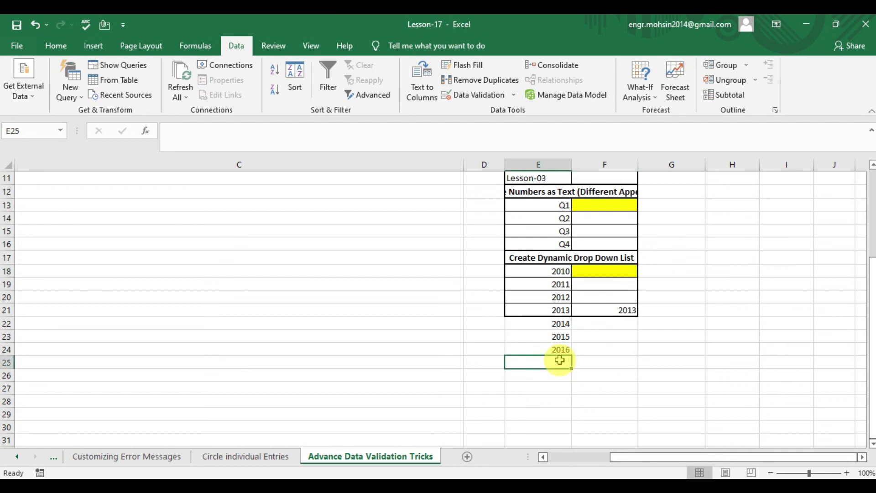
text(2017)
key(Return)
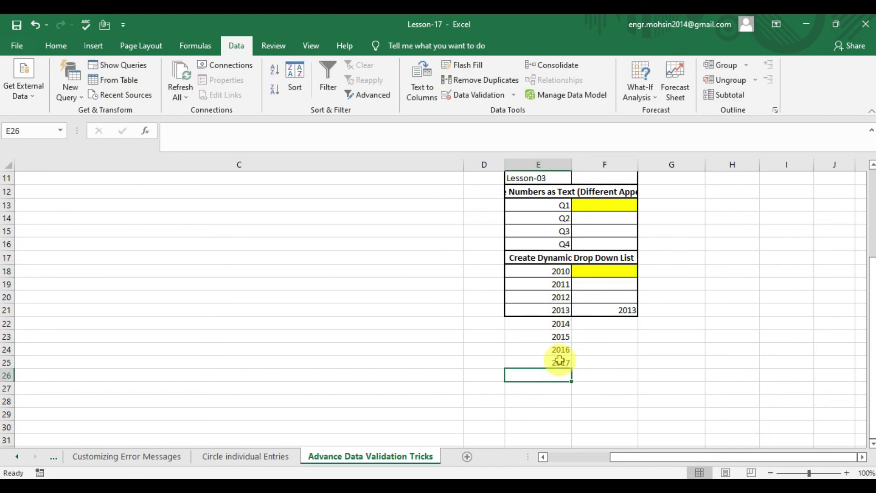
text(2018)
key(Return)
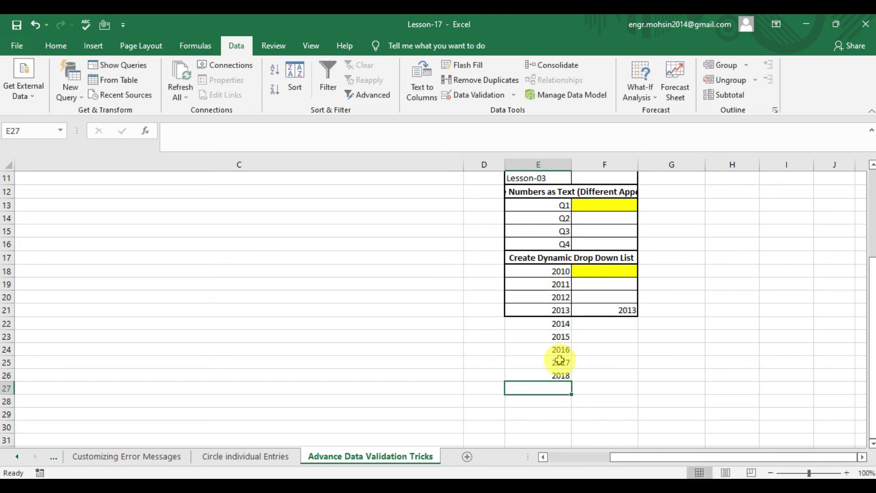
Confirm F18's year dropdown now includes 2017 and 2018
click(626, 270)
click(643, 271)
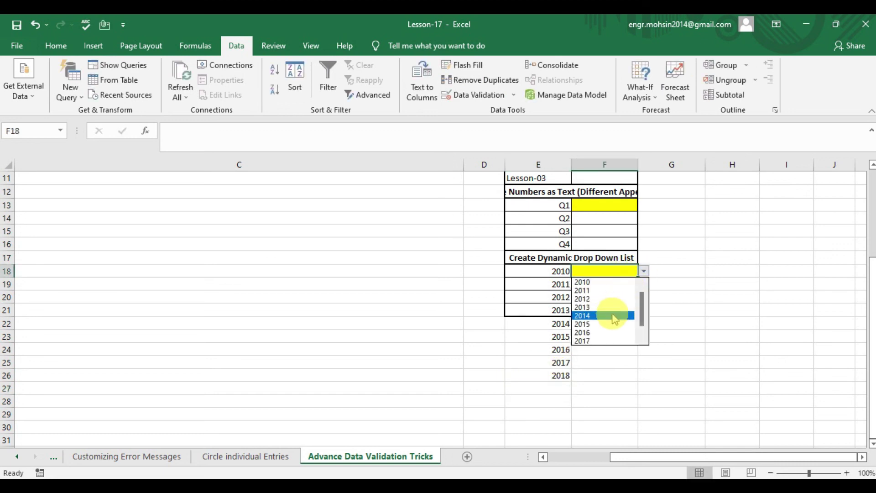
drag(642, 307, 644, 335)
click(598, 377)
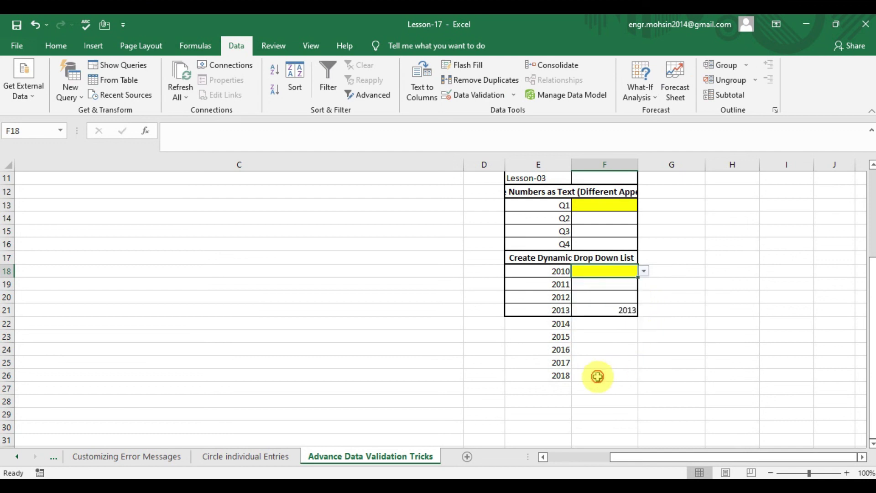
click(543, 365)
click(539, 347)
key(Up)
key(Up)
key(Up)
key(Up)
key(Up)
key(Up)
key(Up)
key(Up)
key(Up)
key(Up)
key(Up)
key(Up)
key(Up)
key(Up)
key(Up)
key(Up)
key(Up)
key(Up)
key(Up)
key(Up)
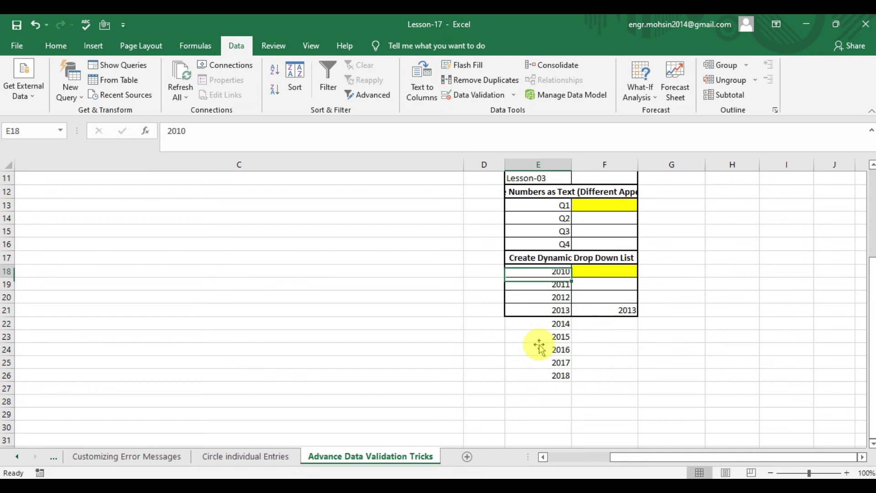
key(Down)
key(Down)
key(Down)
key(Down)
key(Down)
key(Down)
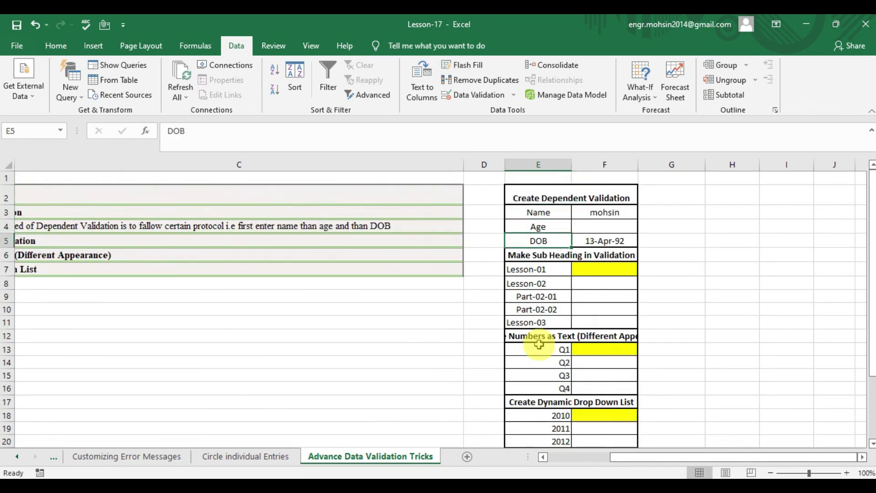
key(Left)
key(Left)
key(Left)
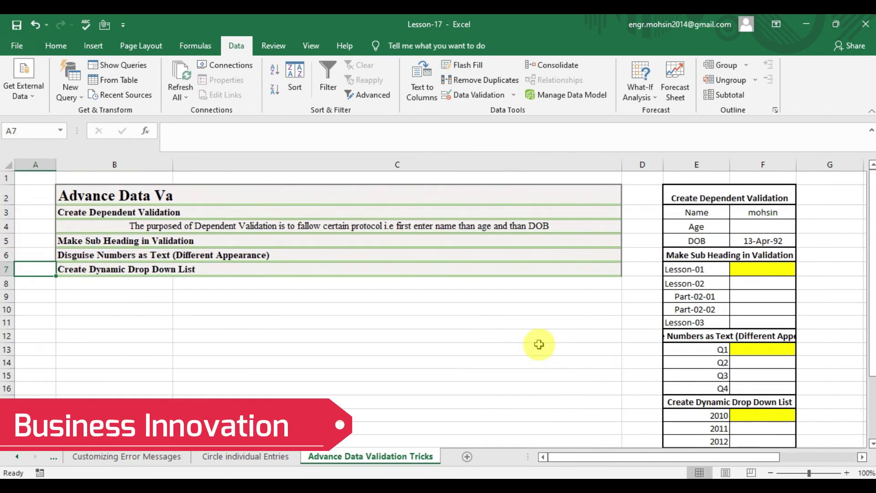
key(Right)
key(Down)
key(Down)
key(Up)
key(Up)
key(Up)
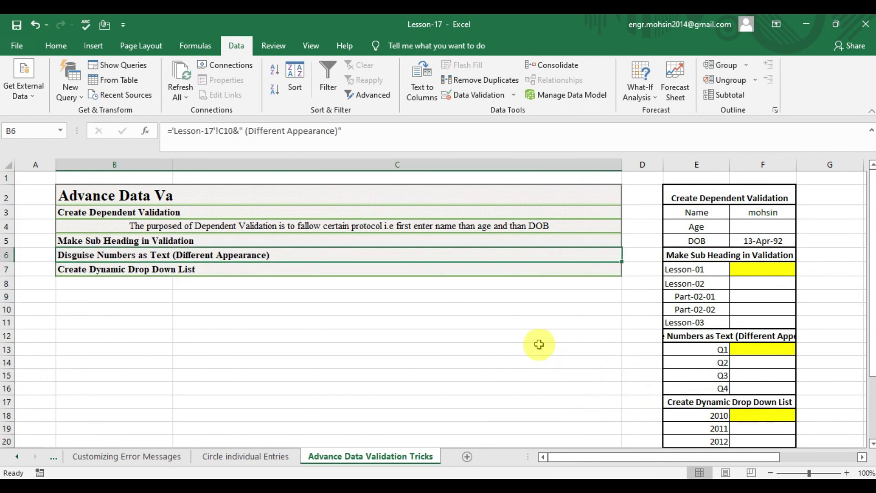